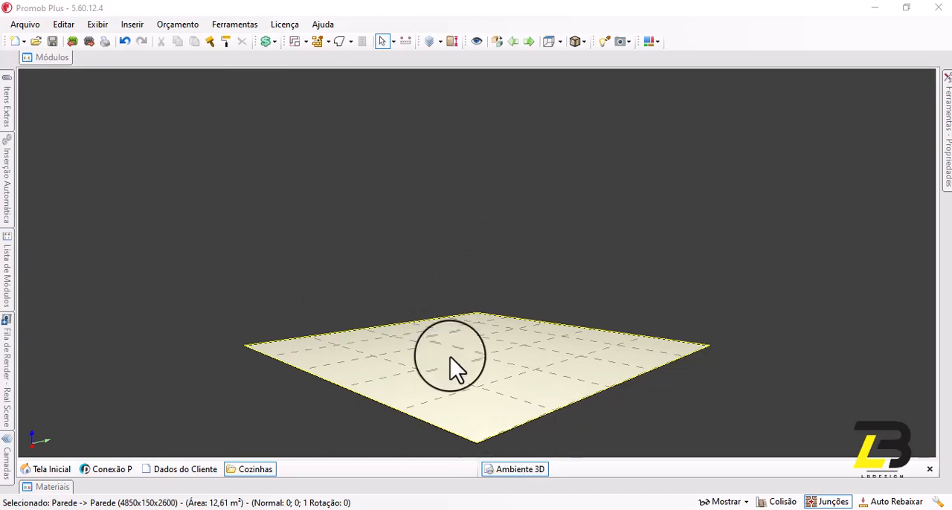
Review the floor-plan sketch and the dimensioned cabinet sketch in Photos, and return to Promob Plus
mouse_move(429, 509)
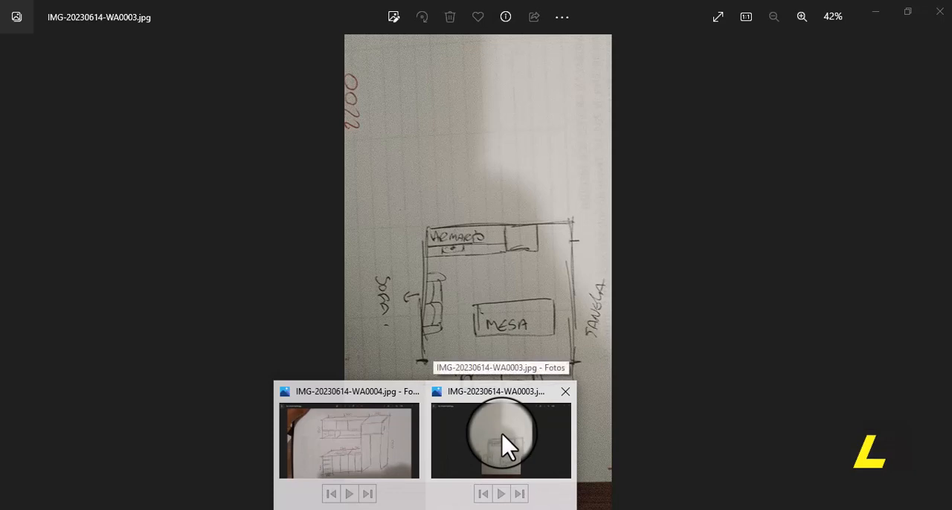
click(504, 438)
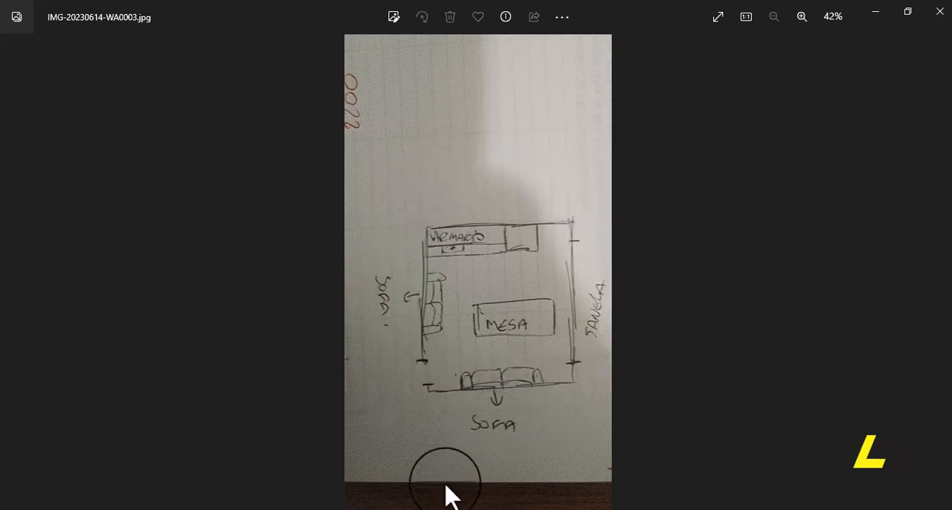
click(368, 453)
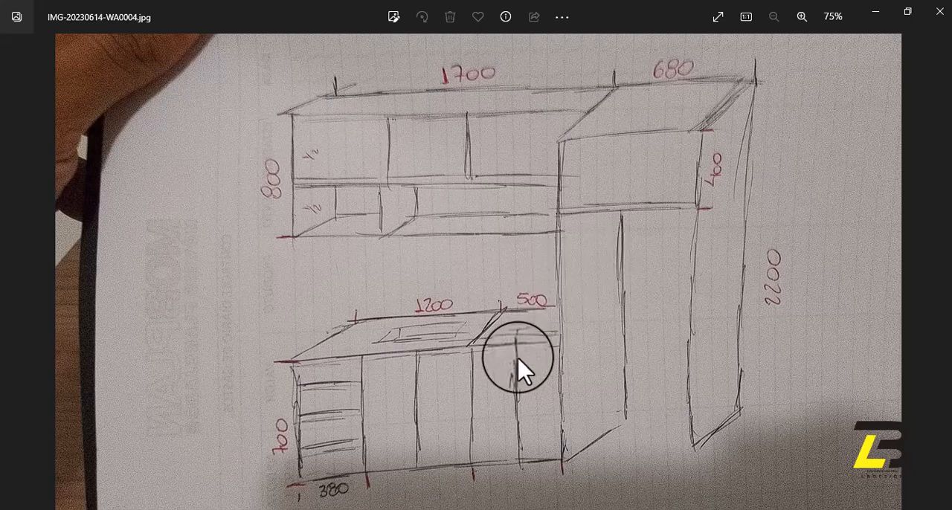
click(363, 509)
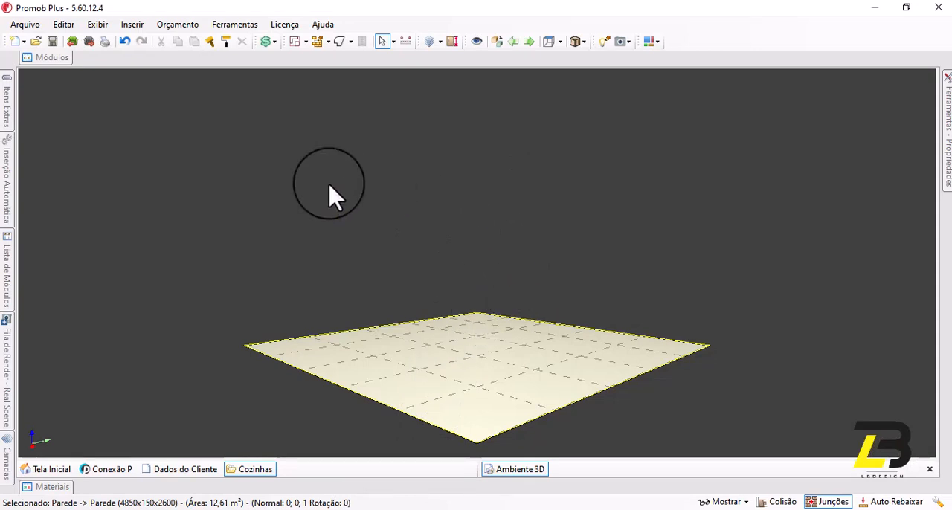
In the wall editor, draw the first horizontal wall with a length of 2380 mm, consulting the cabinet sketch for its measurements
click(315, 45)
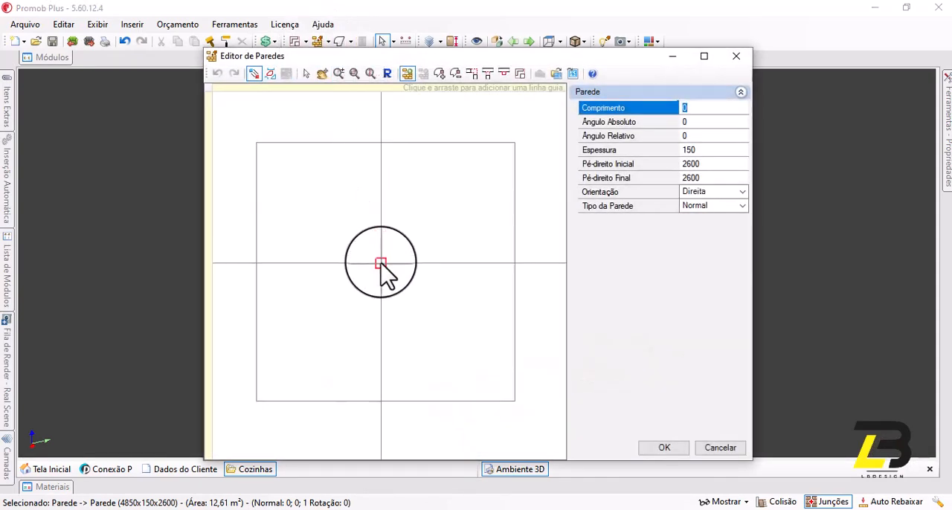
click(315, 179)
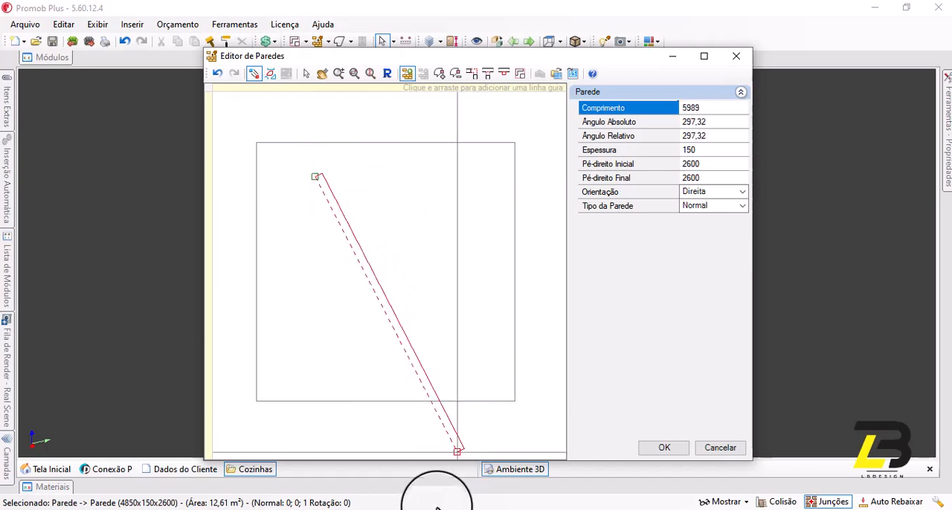
mouse_move(405, 506)
click(389, 451)
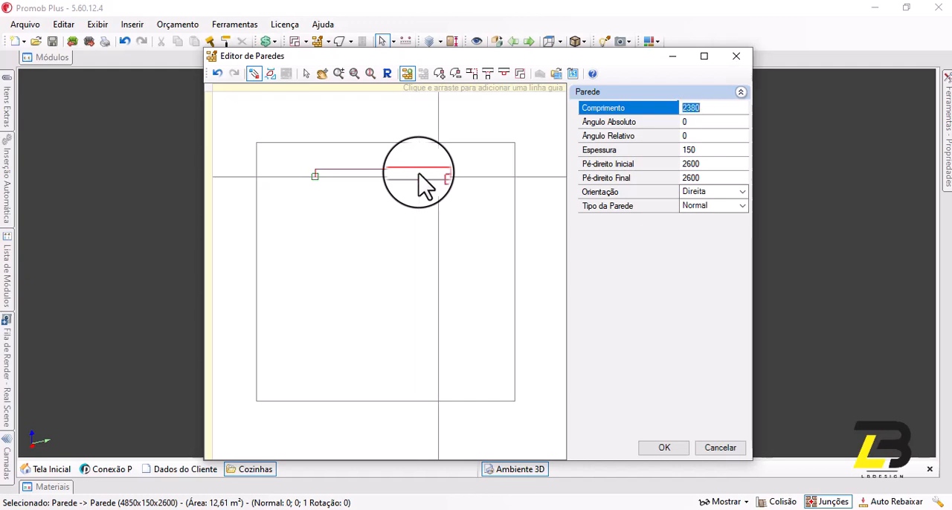
key(alt+Tab)
key(alt+Tab)
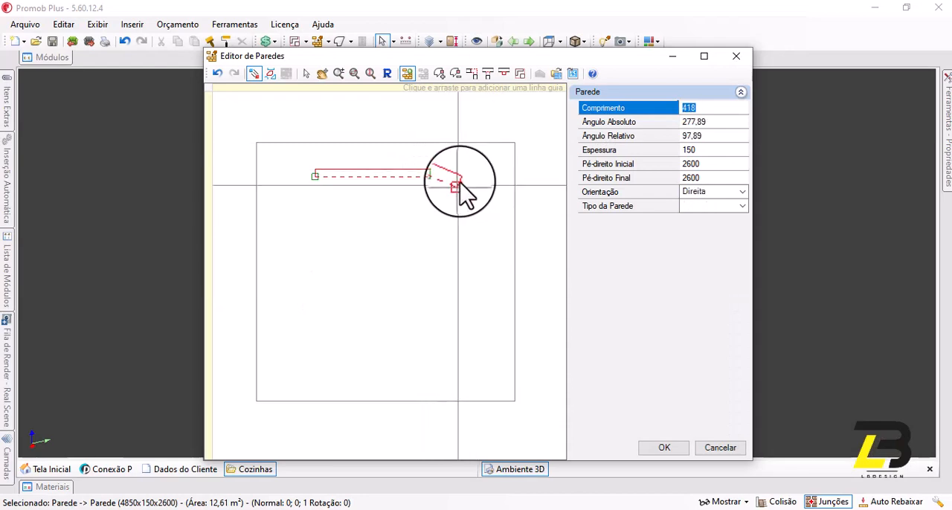
Consult the floor-plan sketch and add a 900 mm wall segment in line with the end of the first wall
key(alt+Tab)
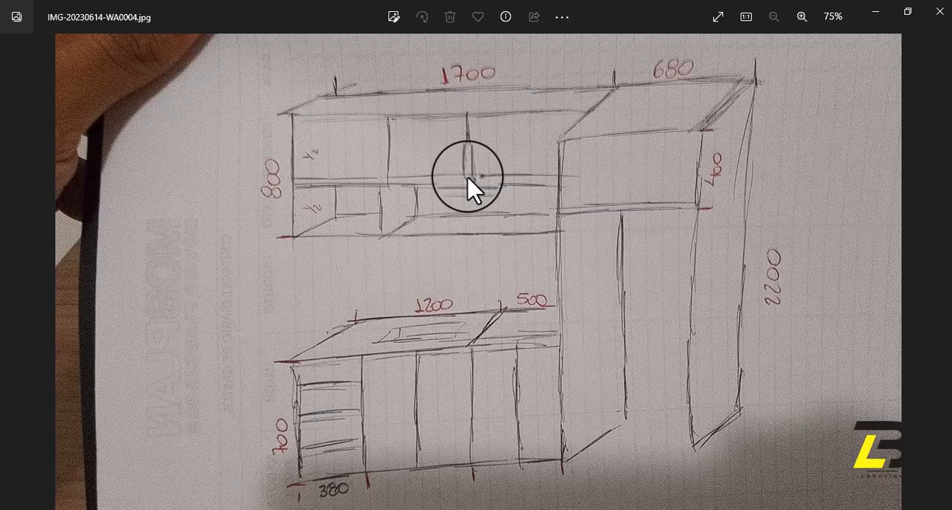
mouse_move(453, 478)
click(488, 446)
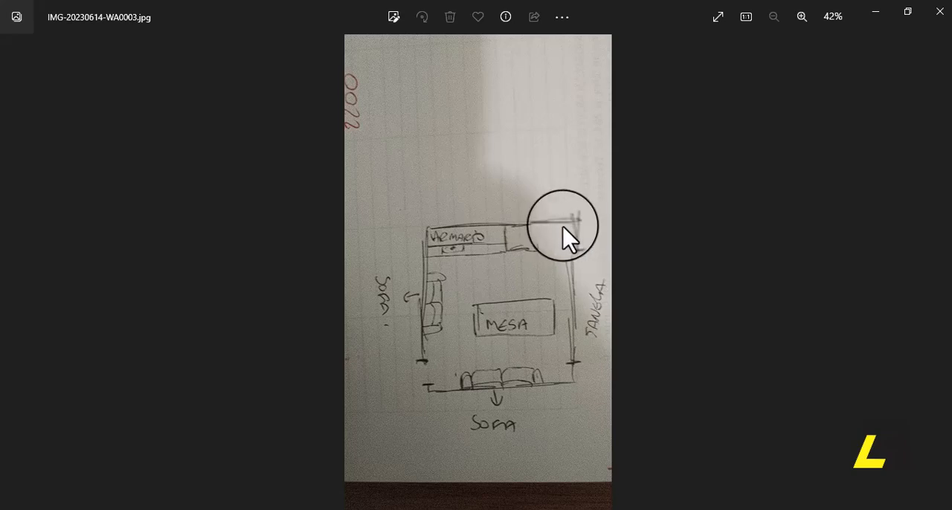
key(Right)
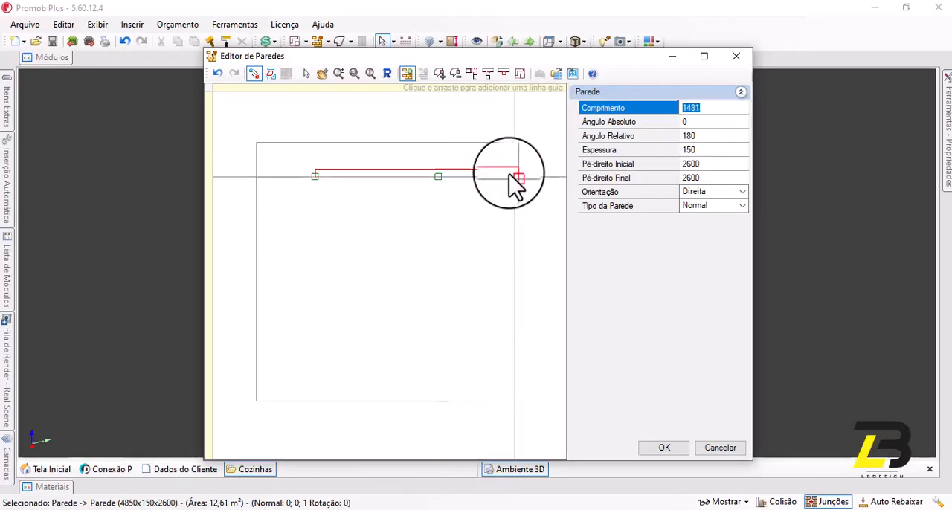
text(900)
key(Return)
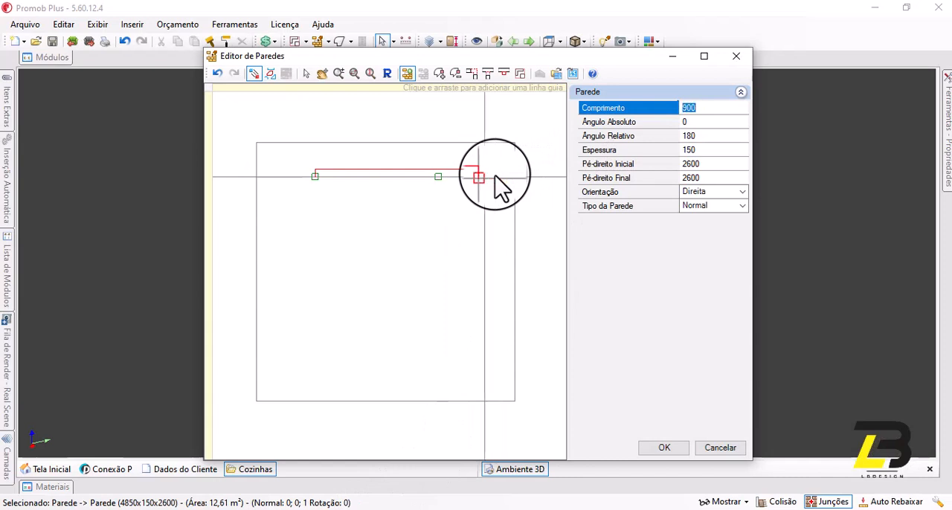
click(487, 177)
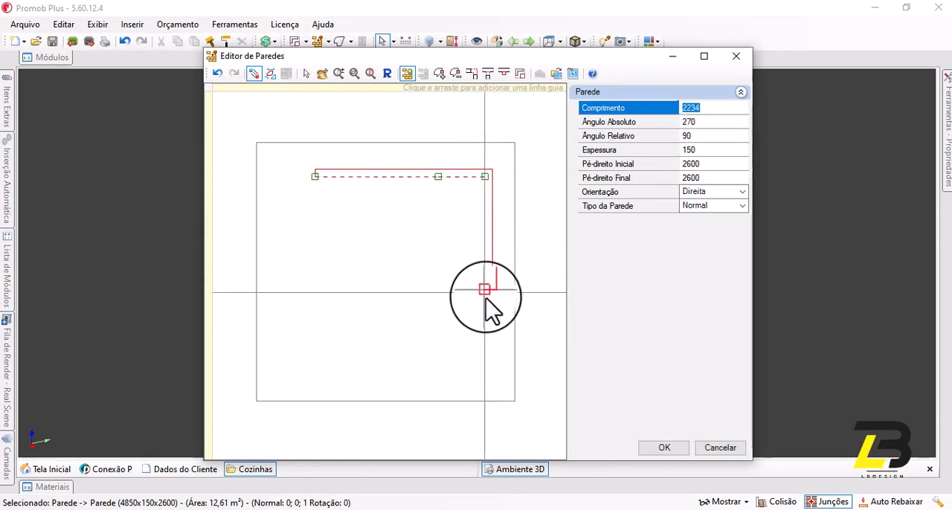
Consult the floor-plan sketch and draw a 3000 mm side wall perpendicular to the end of the 900 mm segment
click(434, 509)
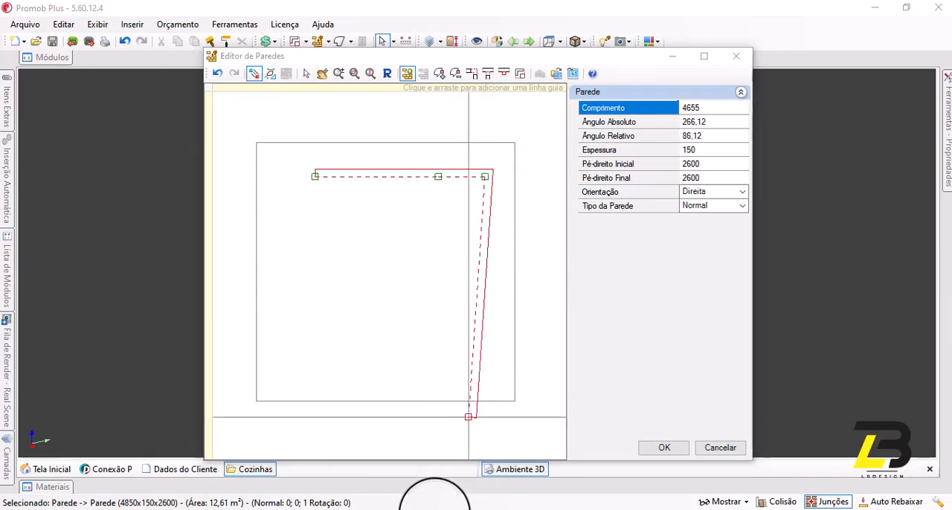
click(488, 457)
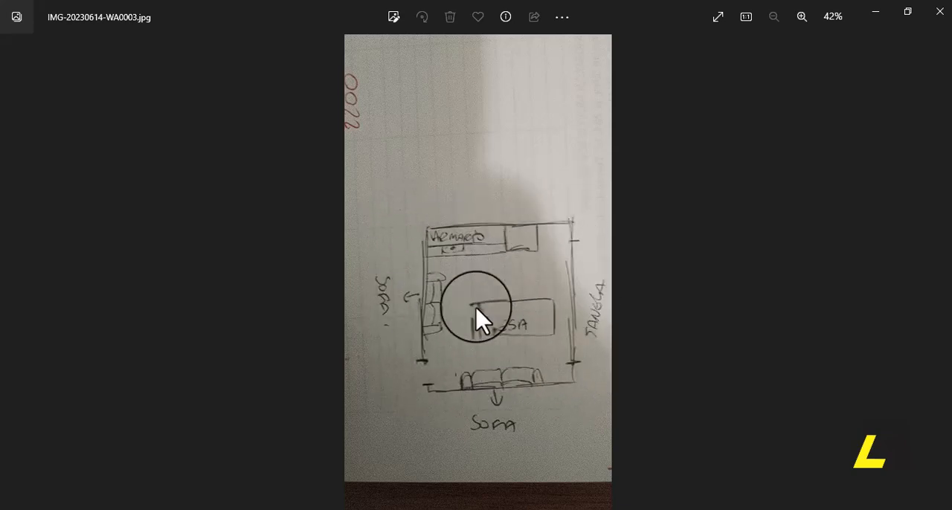
key(alt+Tab)
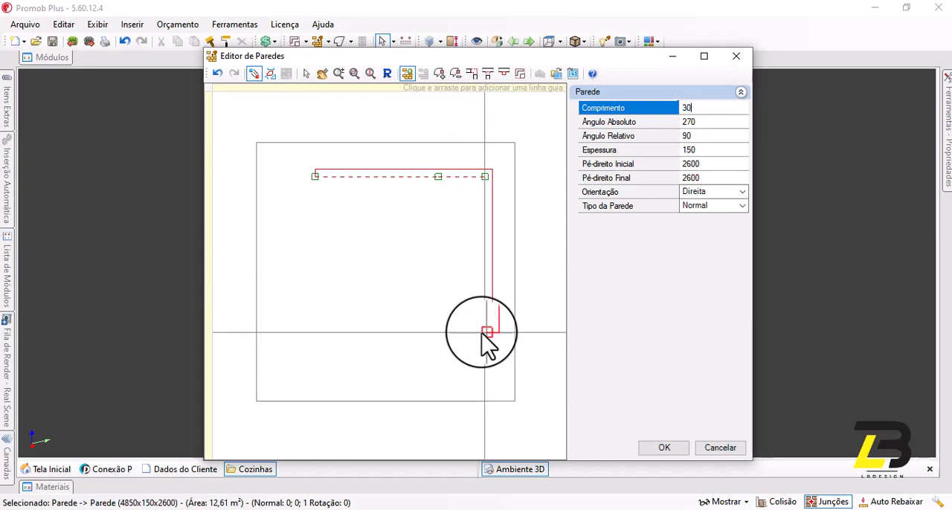
click(217, 73)
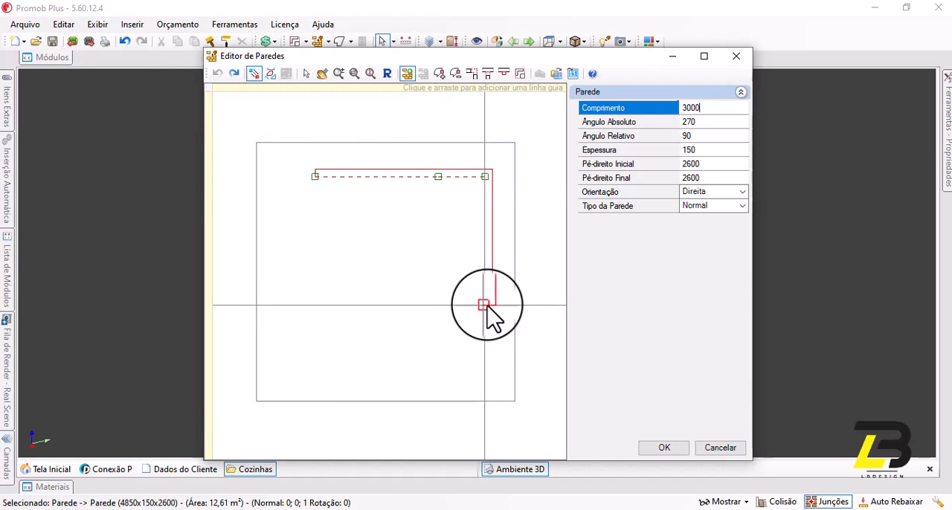
click(485, 333)
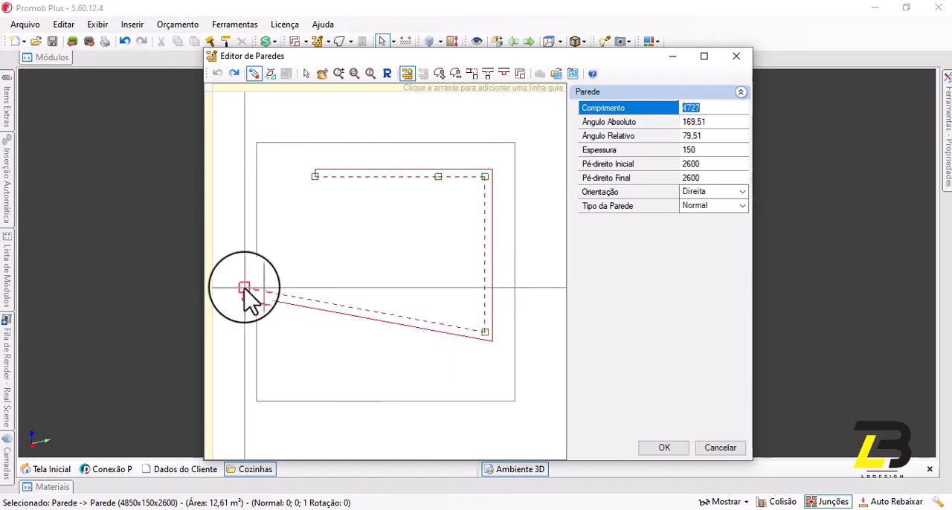
Close the rectangular room with a wall parallel to the first ones and a 3000 mm side wall back to the start, and apply the plan
click(319, 333)
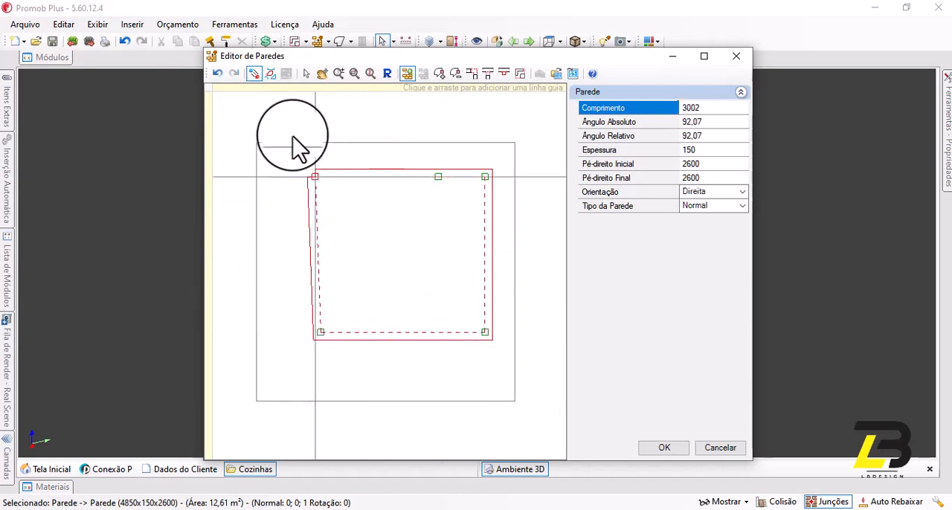
click(218, 73)
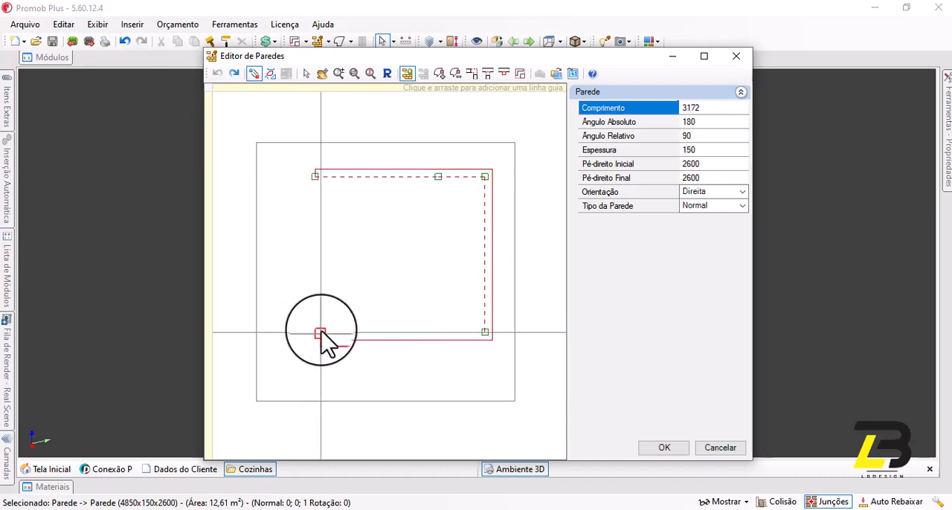
click(315, 332)
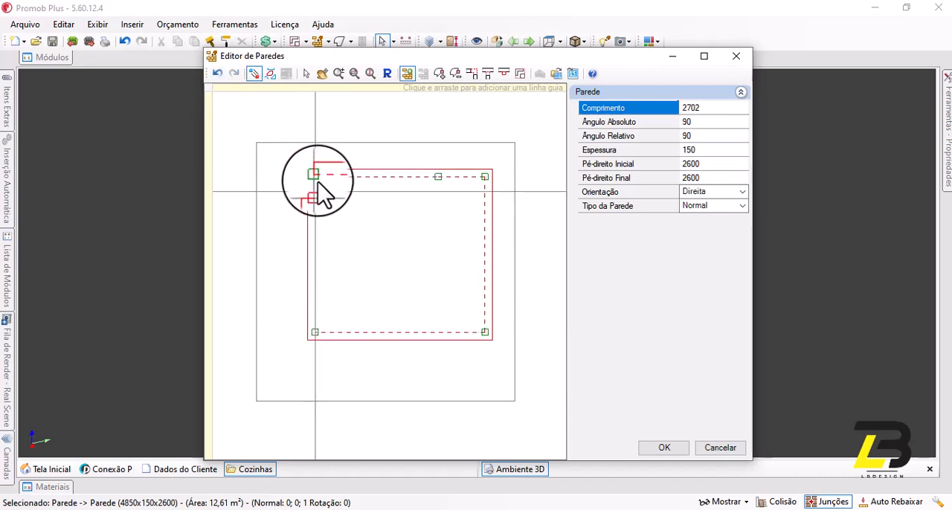
click(315, 177)
click(495, 310)
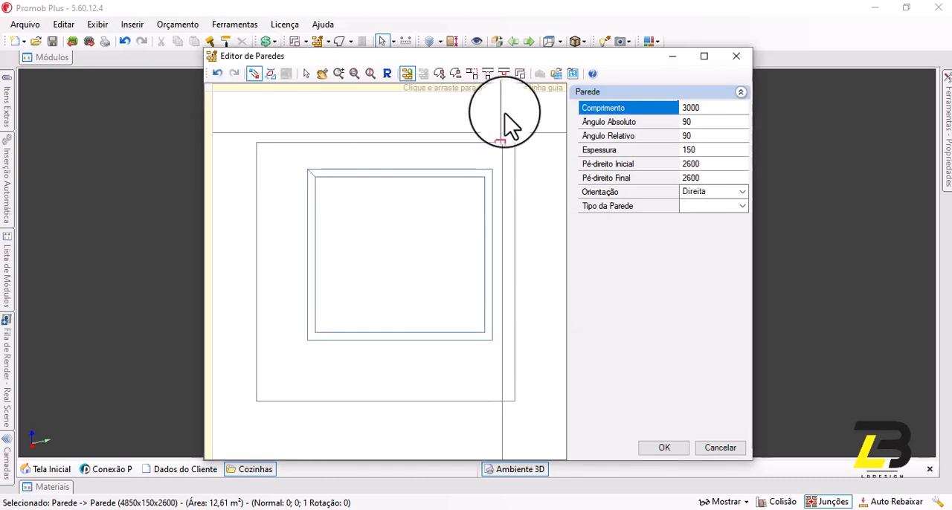
click(521, 75)
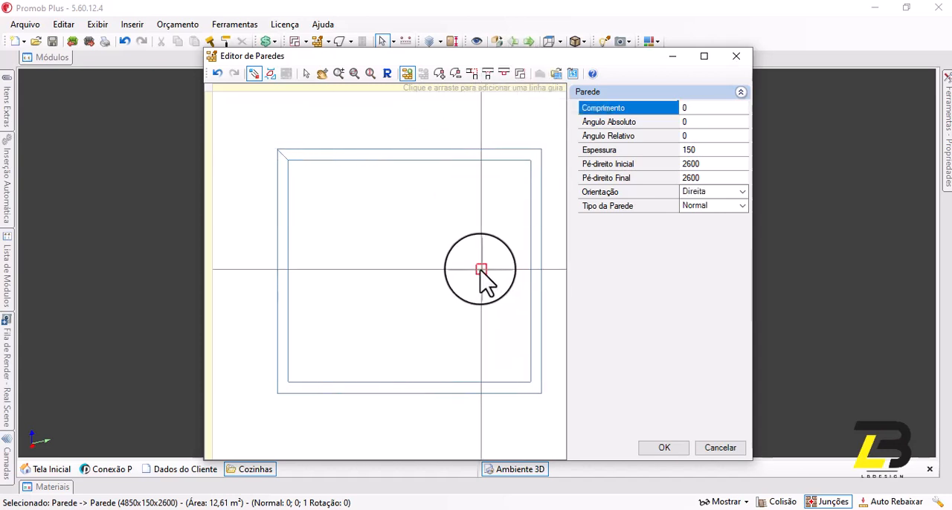
click(662, 447)
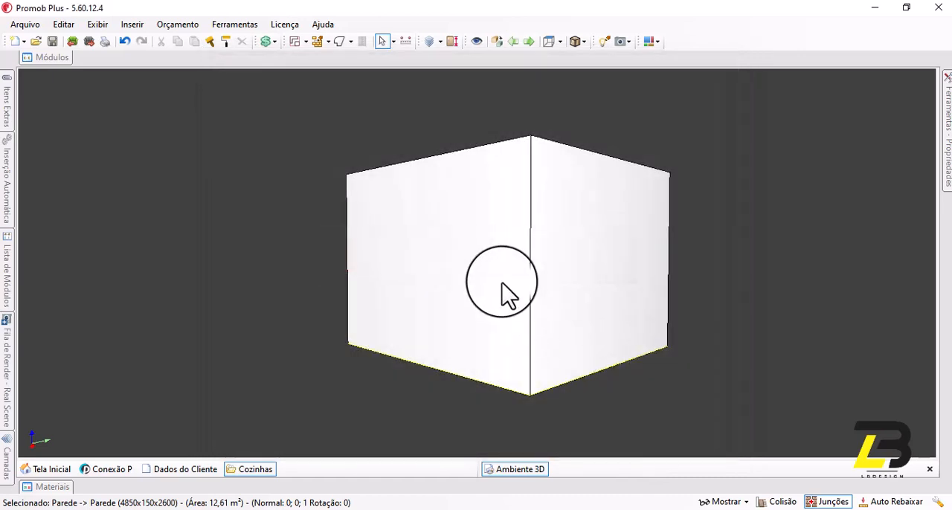
Examine the two back wall segments inside the room and show the properties of the longer one
middle_drag(505, 288, 459, 270)
scroll(437, 252, up, 3)
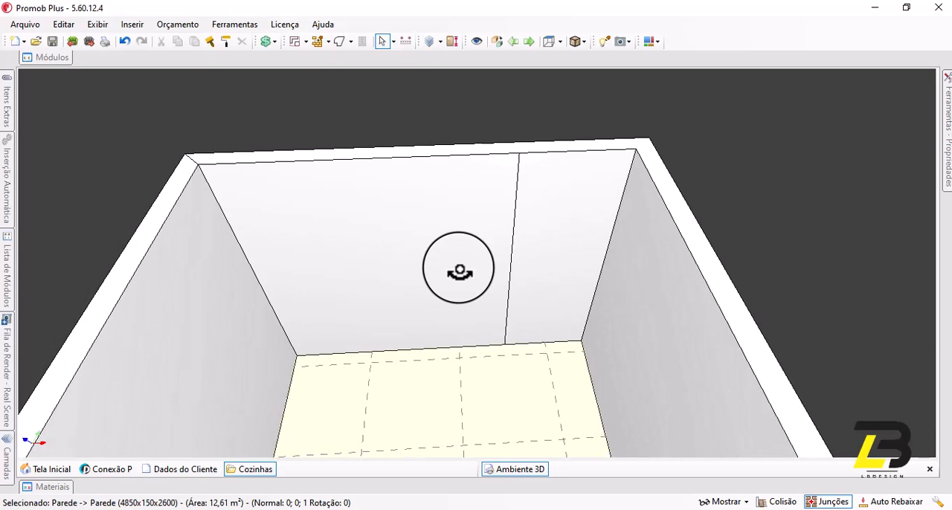
click(575, 214)
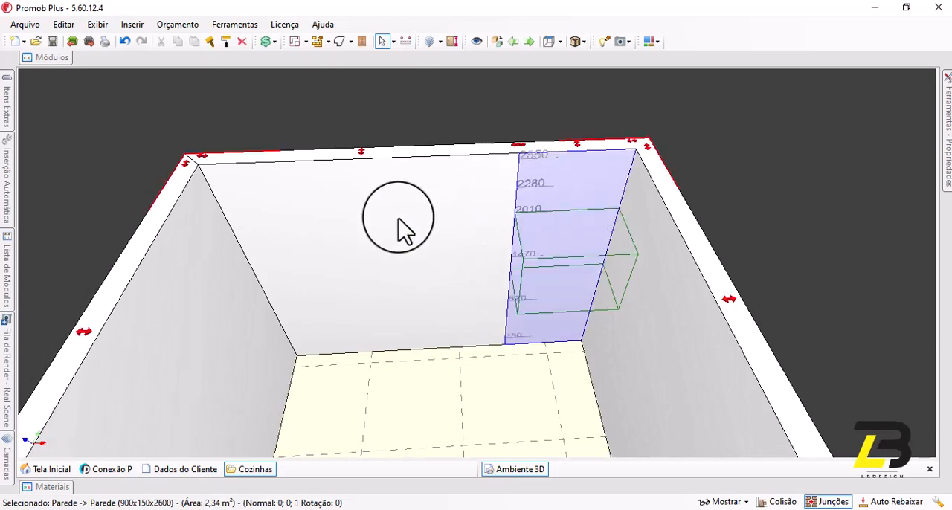
click(400, 229)
click(580, 221)
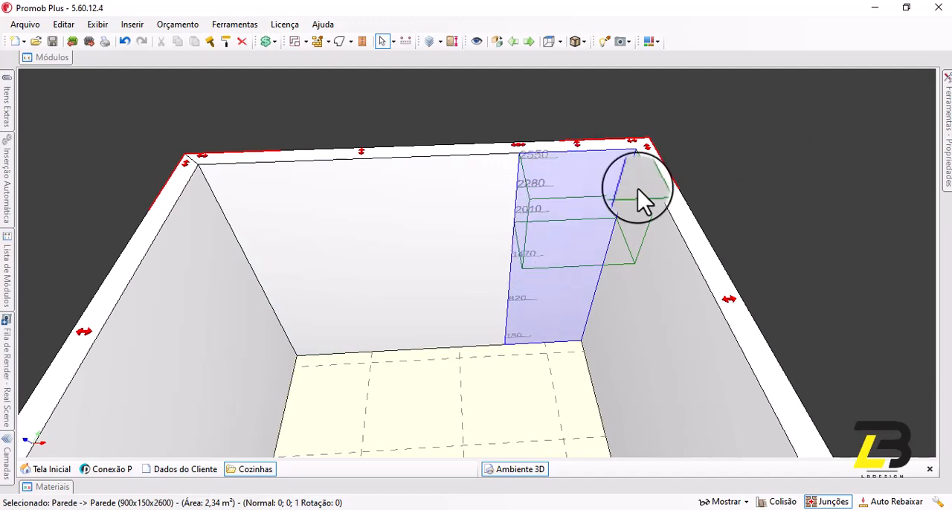
middle_drag(491, 203, 548, 208)
click(546, 212)
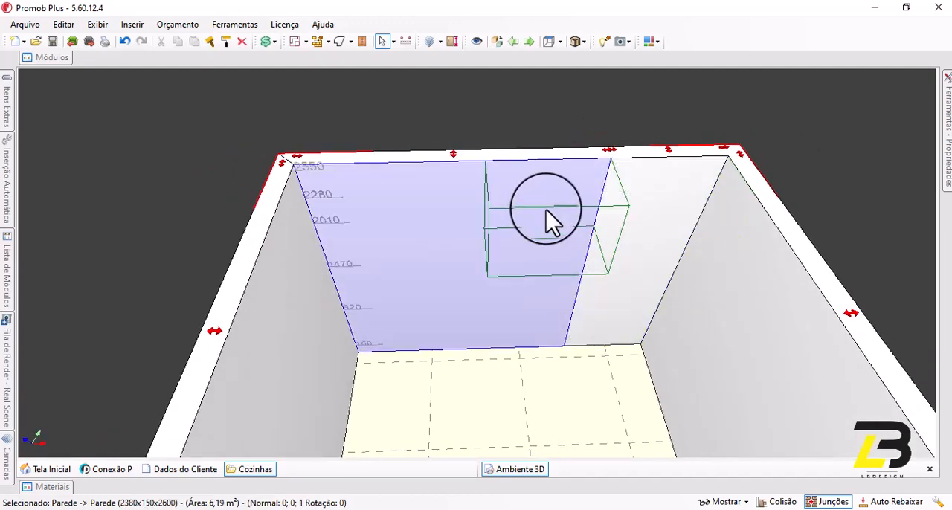
mouse_move(944, 156)
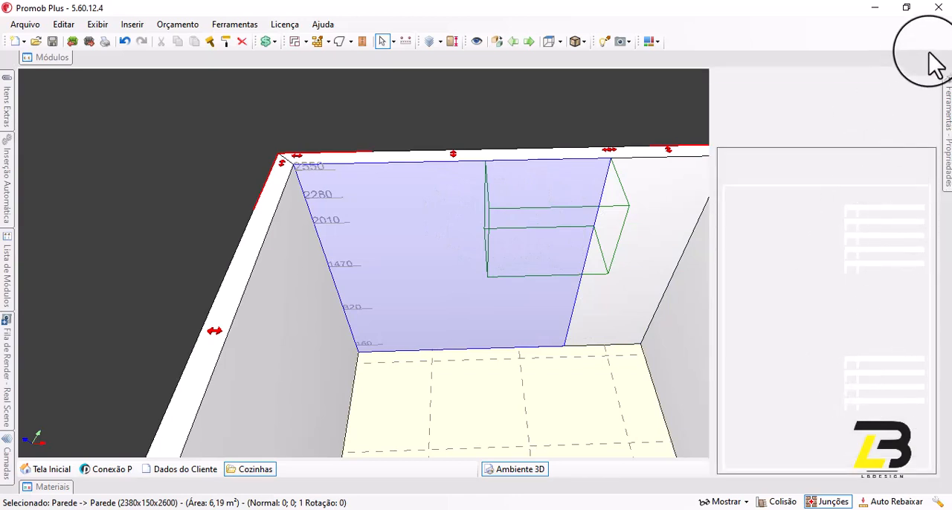
click(932, 74)
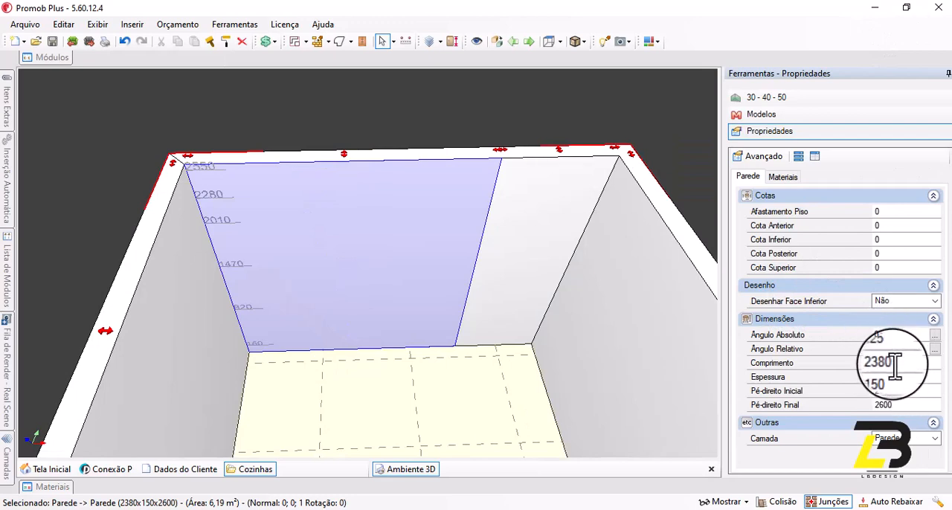
Check the cabinet measurements in the sketch IMG-20230614-WA0004.jpg and return to Promob Plus
middle_drag(330, 270, 395, 323)
mouse_move(430, 507)
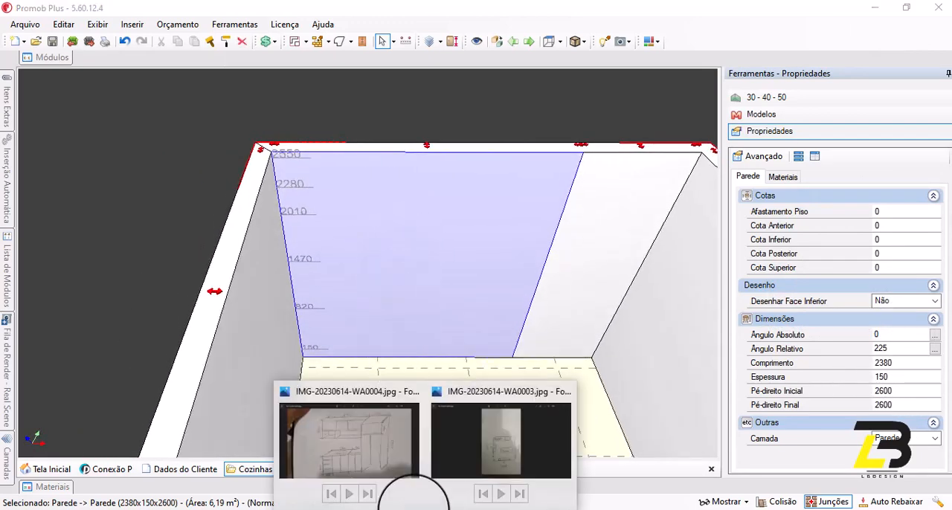
click(372, 457)
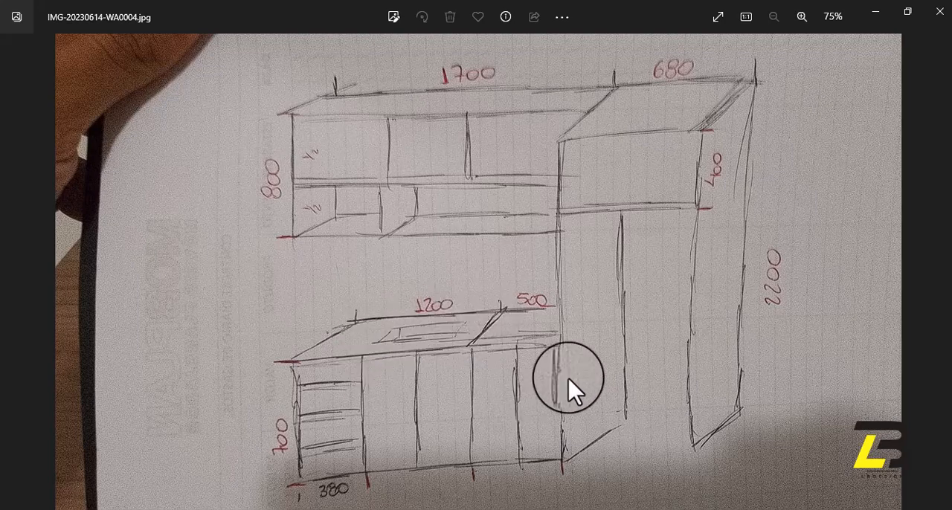
key(alt+Tab)
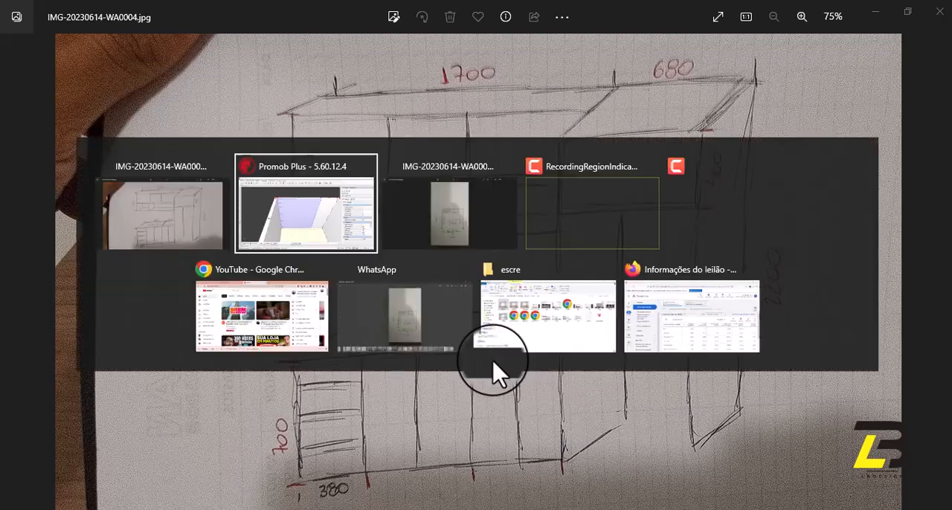
Draw a rectangular geometry about 2209 mm wide, 150 mm high and 48 mm deep along the longer back wall, starting at the side-wall corner
scroll(449, 329, up, 5)
middle_drag(453, 265, 429, 269)
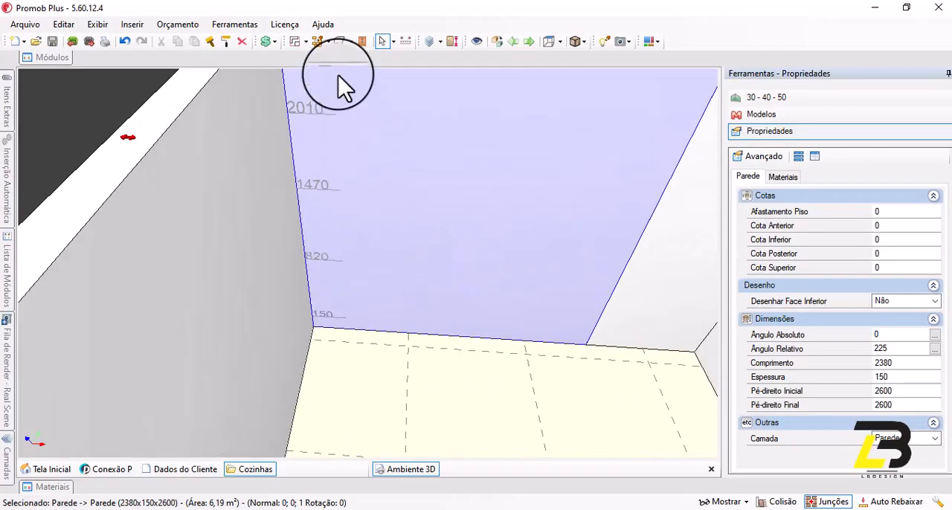
click(350, 42)
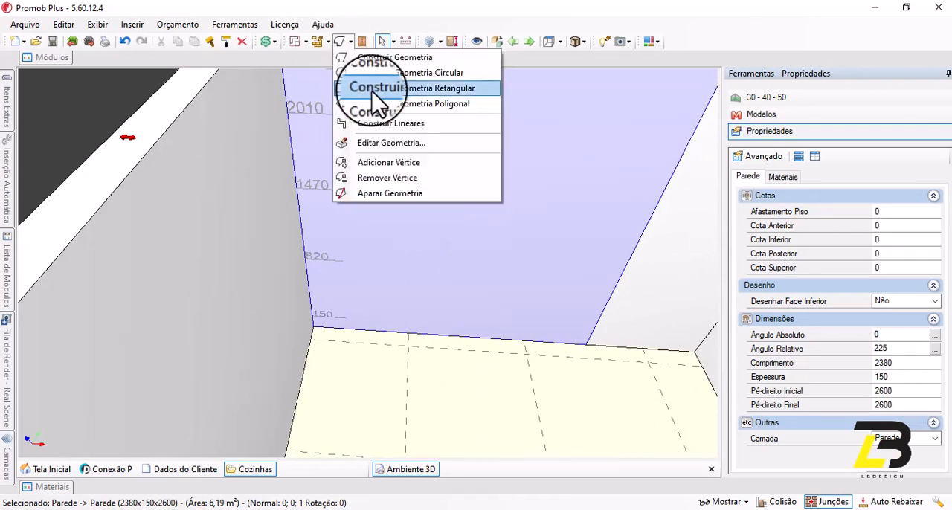
click(376, 89)
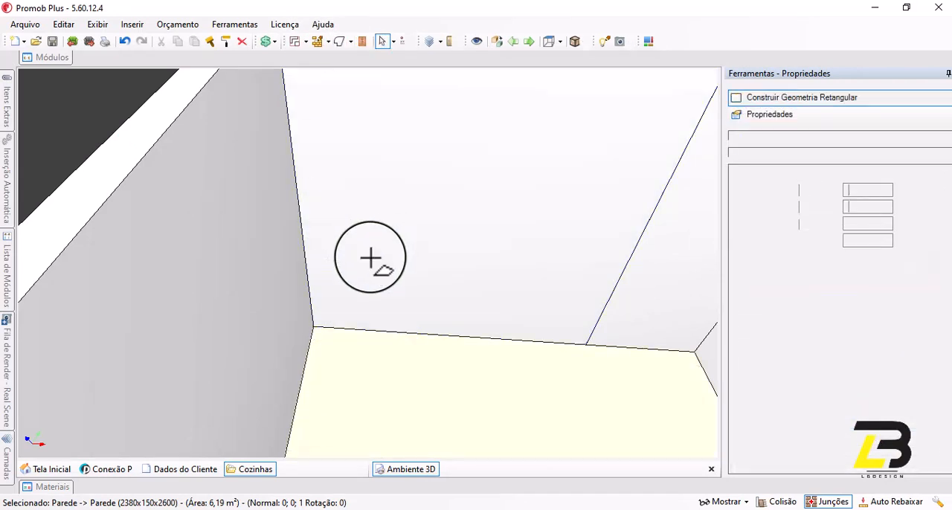
click(311, 248)
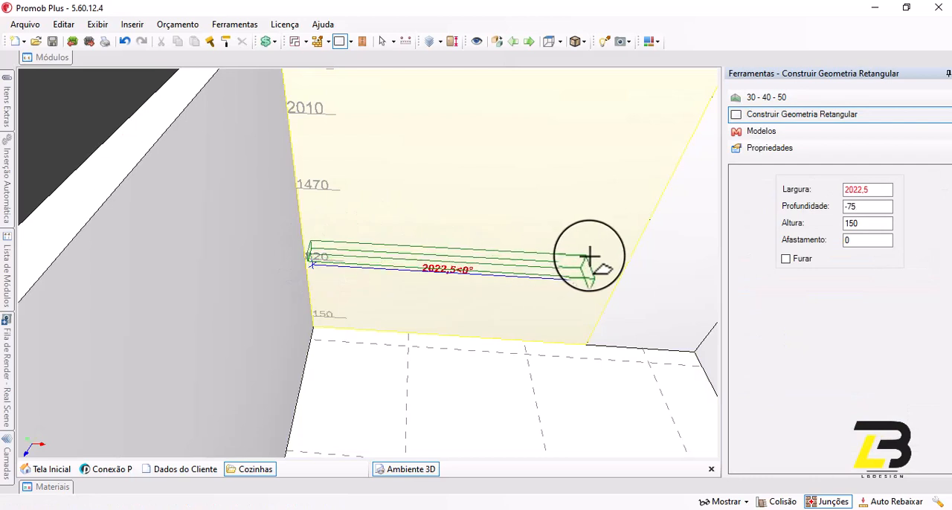
click(616, 267)
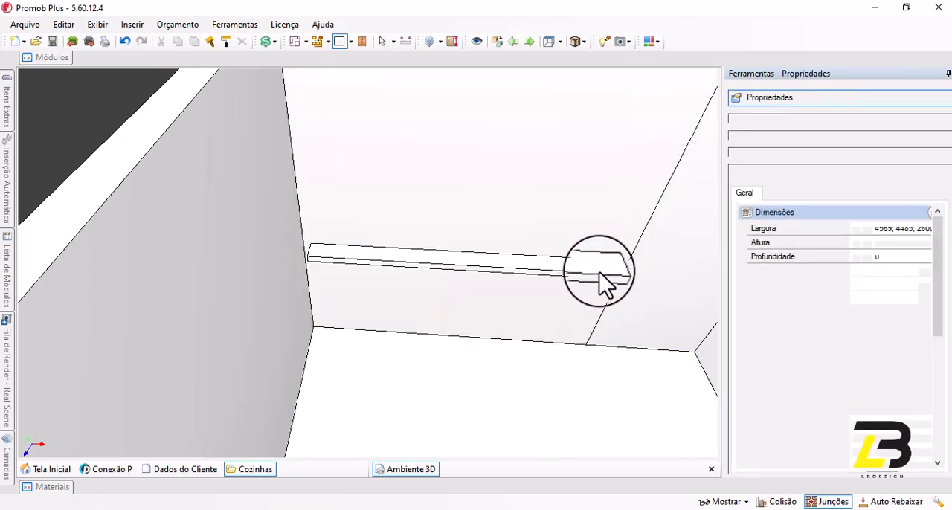
Move the rectangular slab on the back wall into the side-wall corner at 820 mm above the floor
click(578, 287)
drag(542, 283, 604, 320)
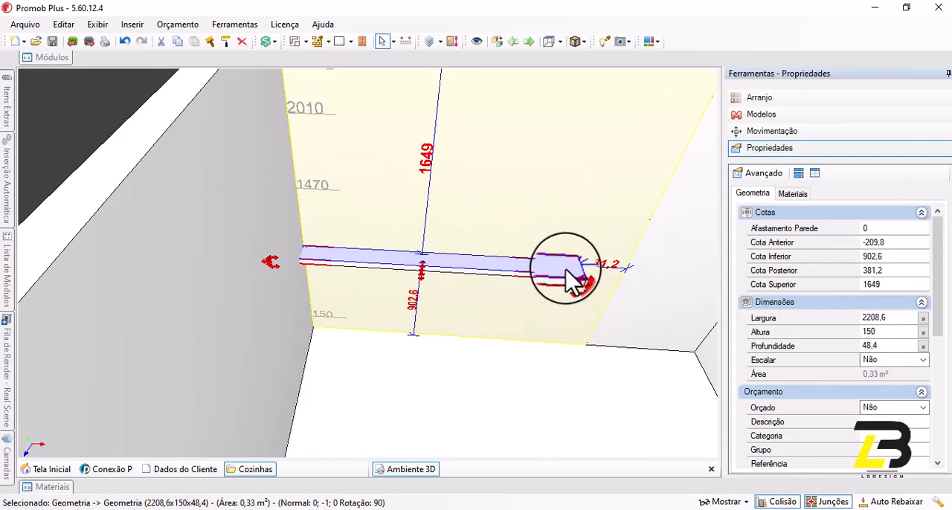
drag(571, 282, 514, 284)
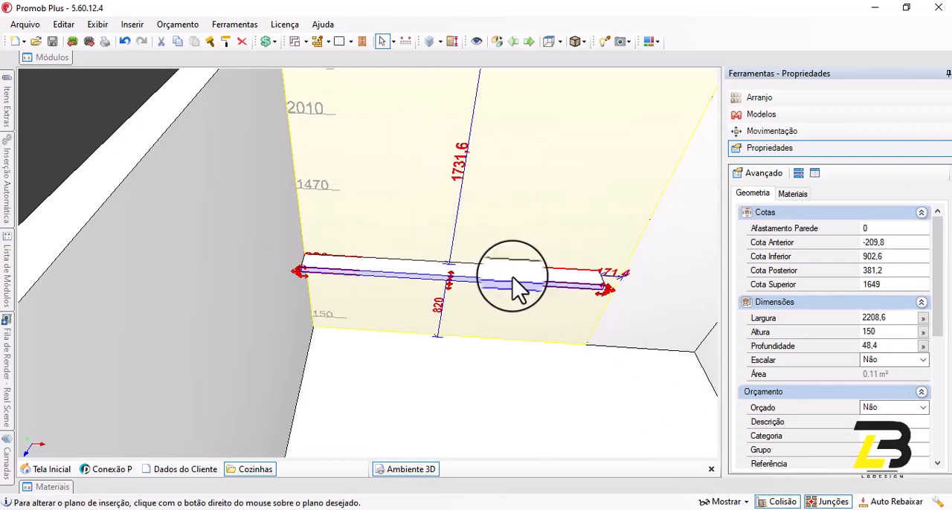
Consult the cabinet sketch and set the slab's width to 1700 mm, its depth value to 30 mm and its height value to 600 mm
click(863, 319)
key(alt+Tab)
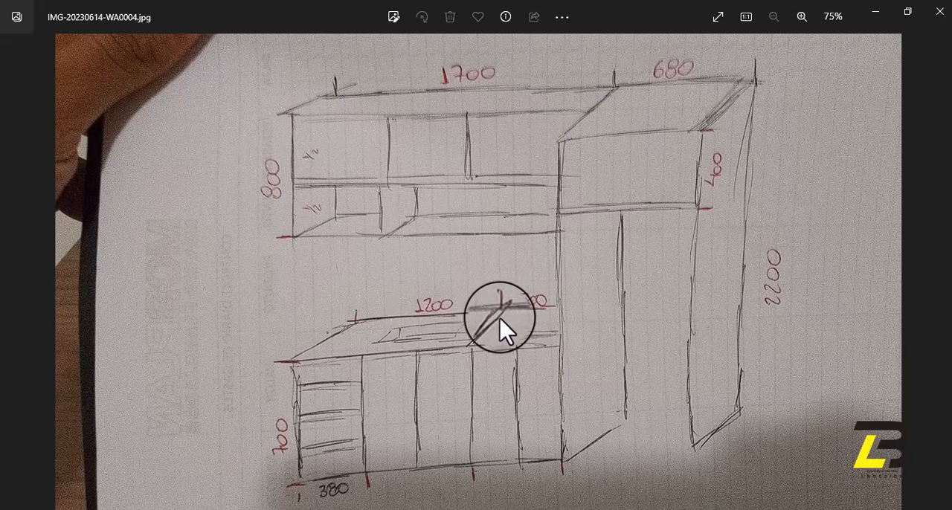
key(alt+Tab)
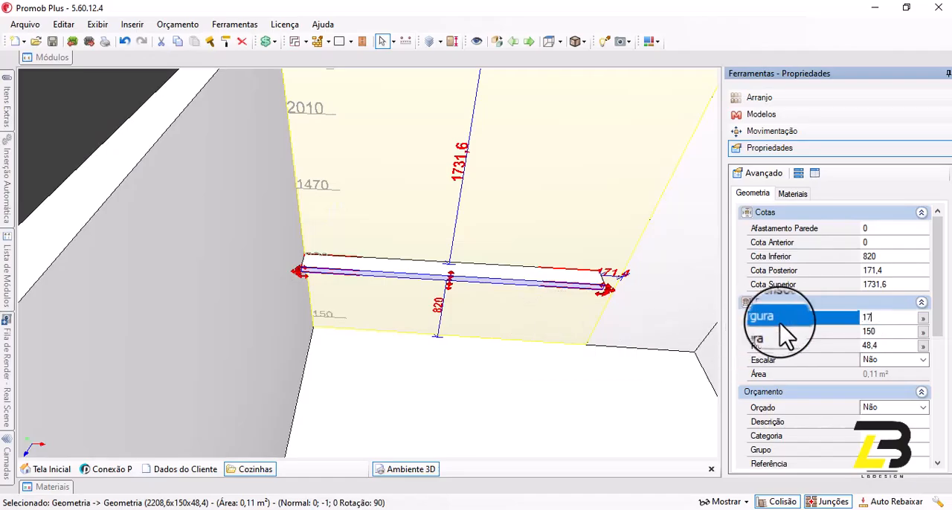
text(1700)
key(Return)
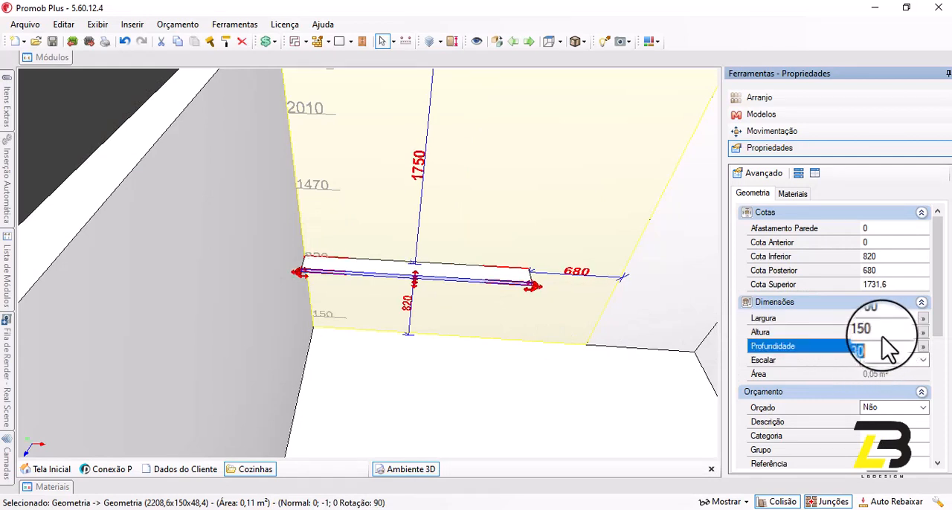
click(885, 332)
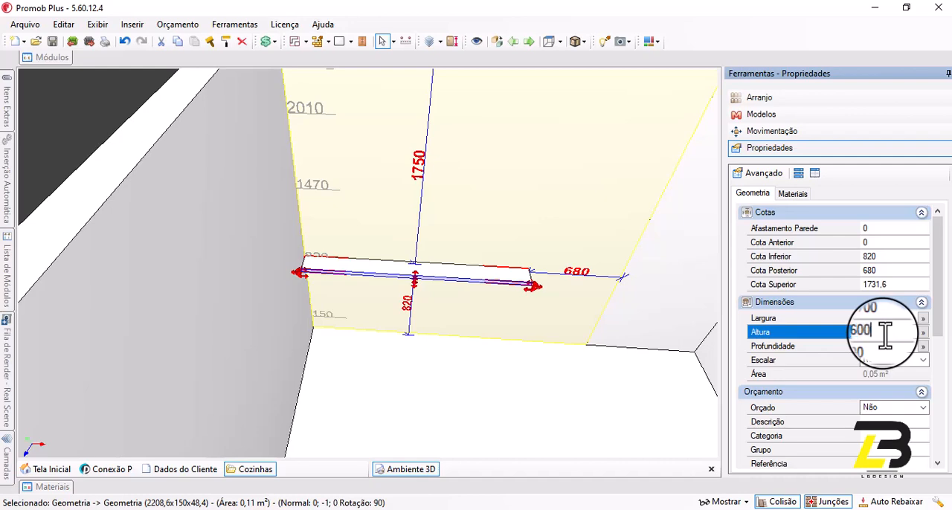
key(Return)
Raise the 1700 mm countertop slab by setting its lower distance from the floor to 830 mm
middle_drag(525, 320, 436, 242)
scroll(480, 297, up, 2)
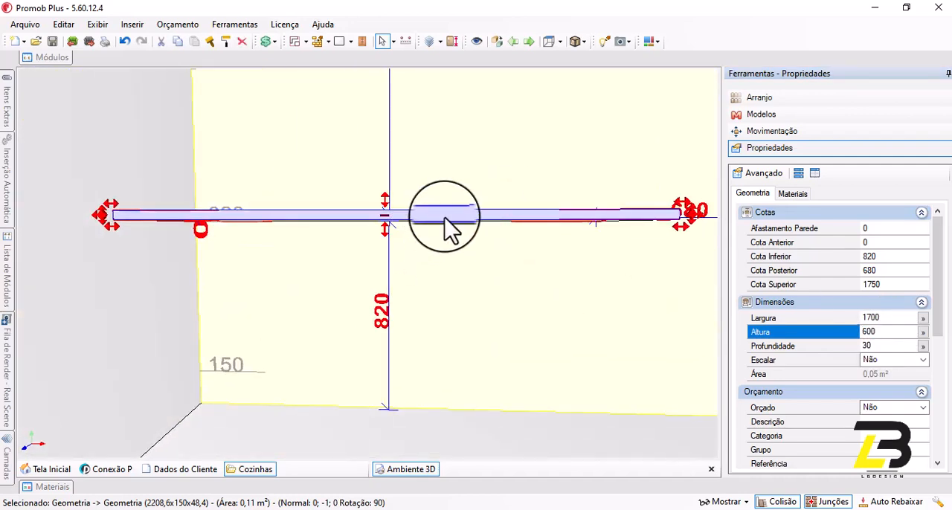
click(874, 257)
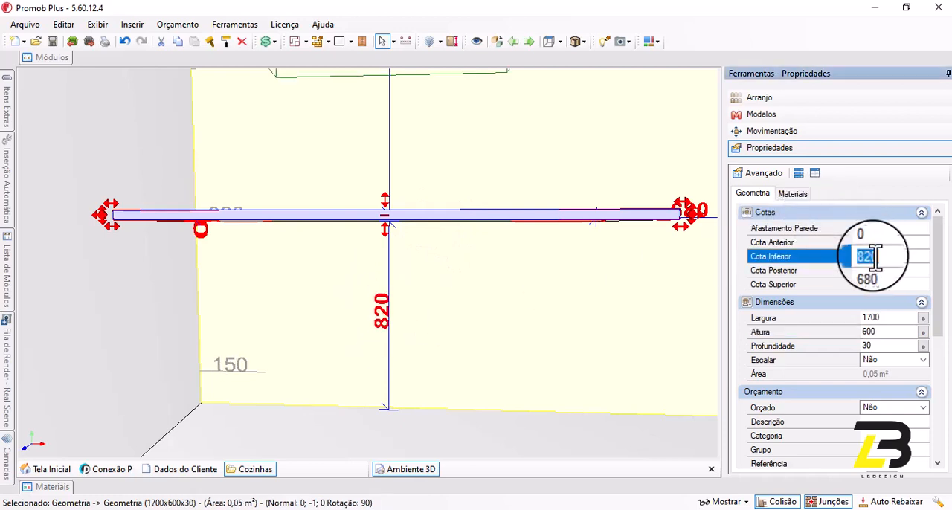
key(Return)
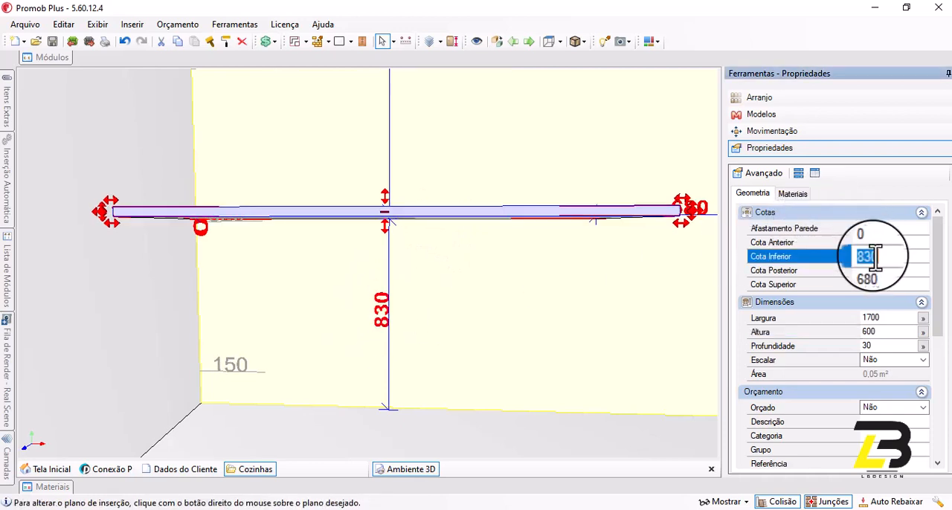
Compare the countertop with the base cabinet measurements in the sketch IMG-20230614-WA0004.jpg and return to the model
key(alt+Tab)
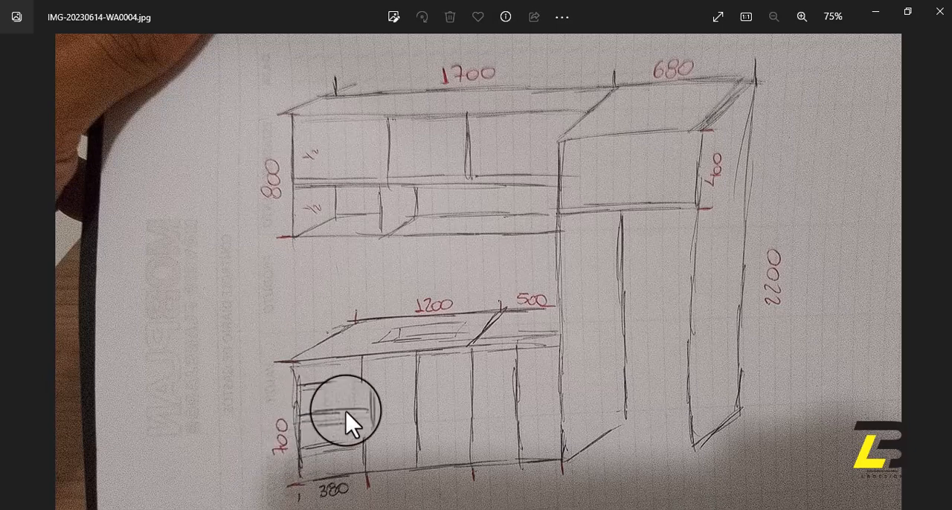
key(alt+Tab)
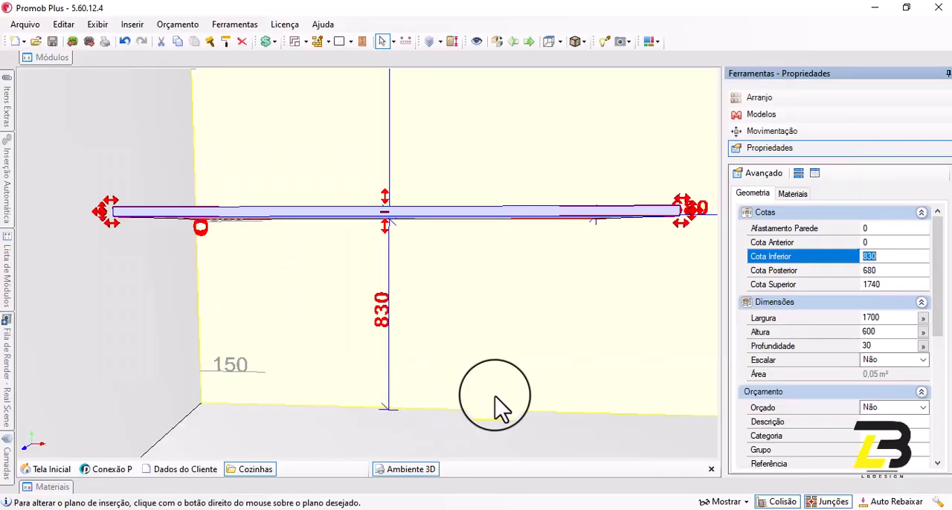
mouse_move(429, 303)
middle_down()
mouse_move(449, 274)
mouse_move(475, 267)
mouse_move(455, 270)
middle_up()
key(alt+Tab)
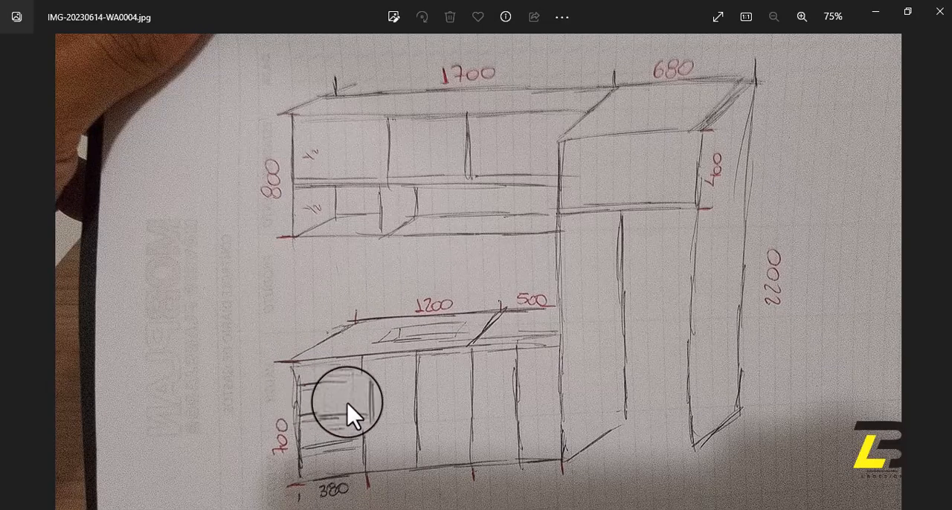
key(alt+Tab)
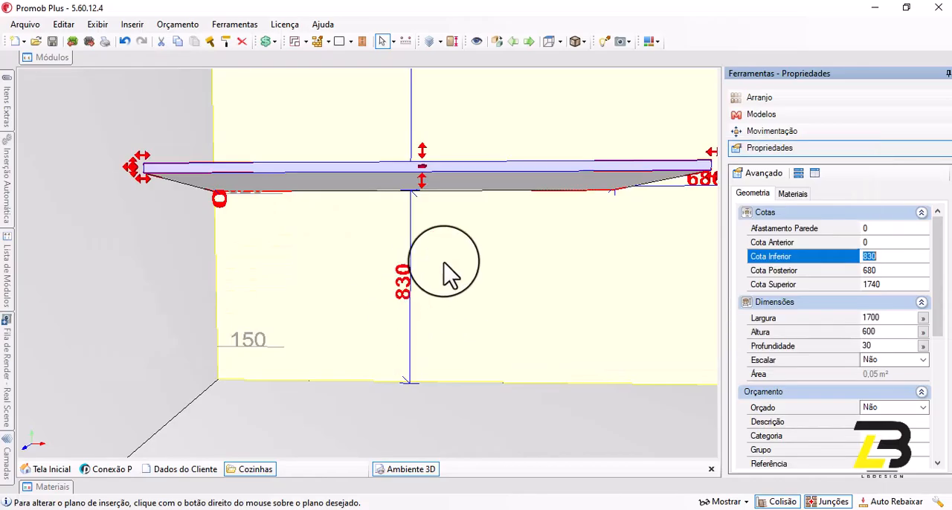
Insert the 380 x 140 x 380 mm Cuba Quadrada kitchen sink from the Decore catalogue into the countertop, about 64 mm from its front edge
middle_drag(441, 237, 319, 230)
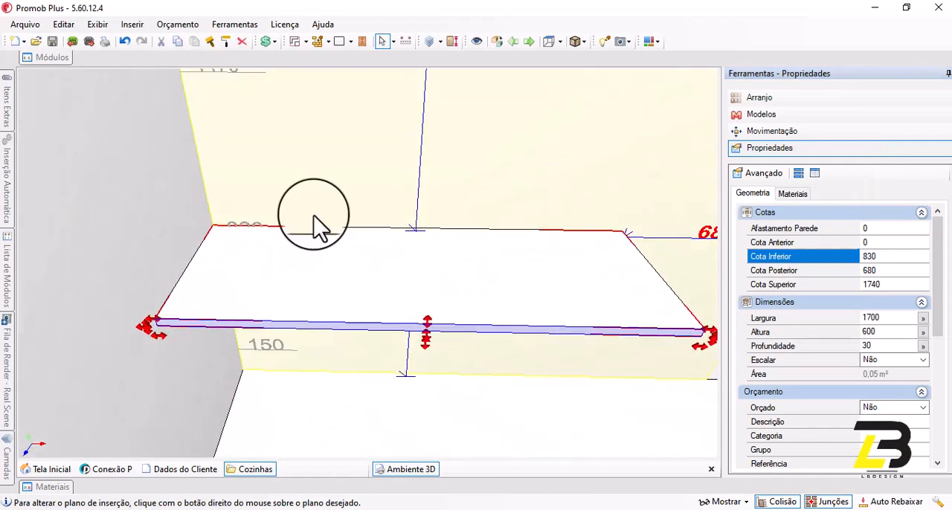
click(55, 58)
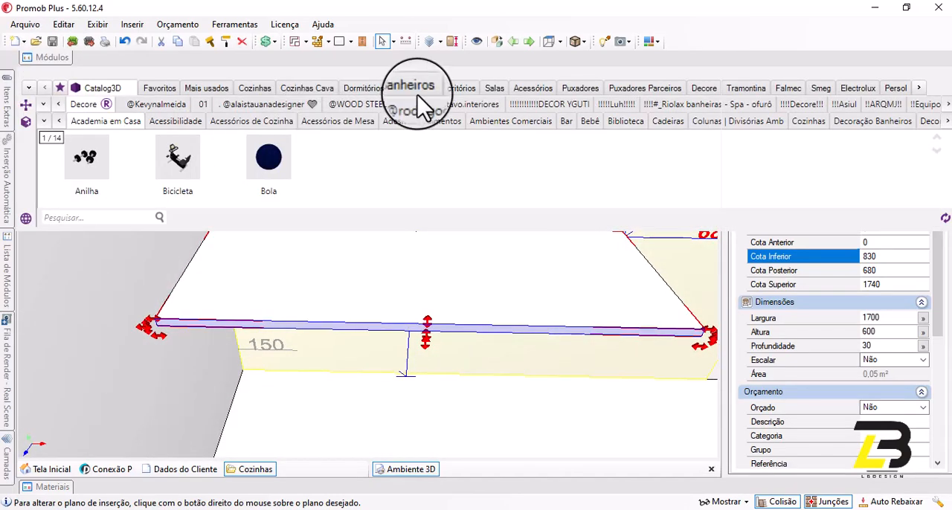
click(696, 89)
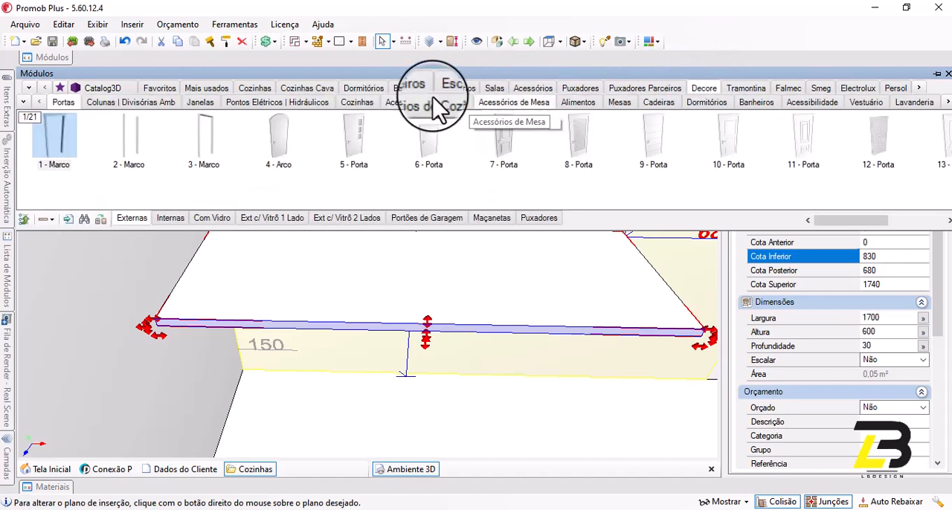
click(414, 104)
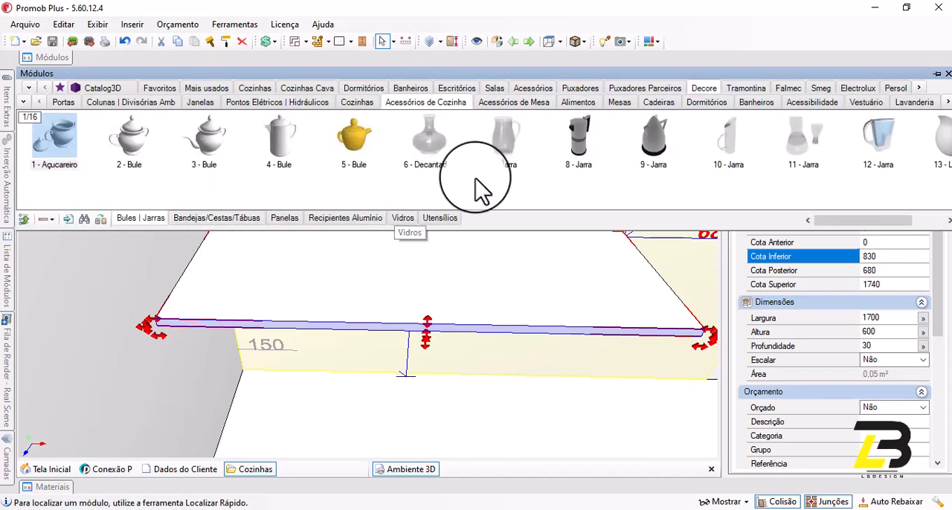
click(361, 104)
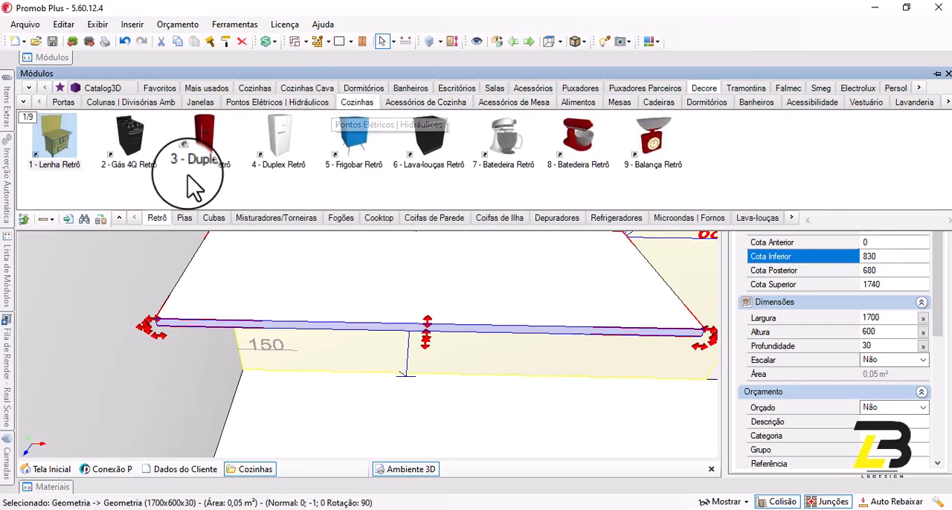
click(214, 218)
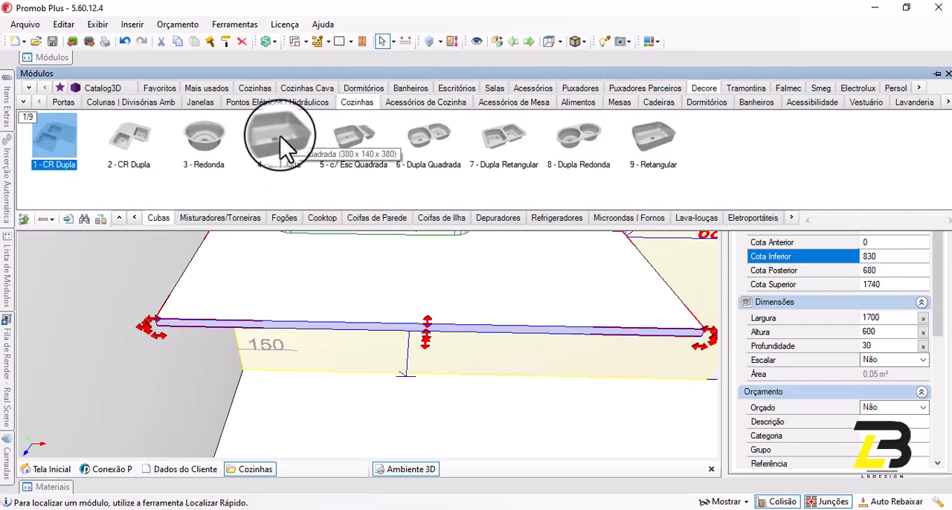
drag(282, 145, 355, 233)
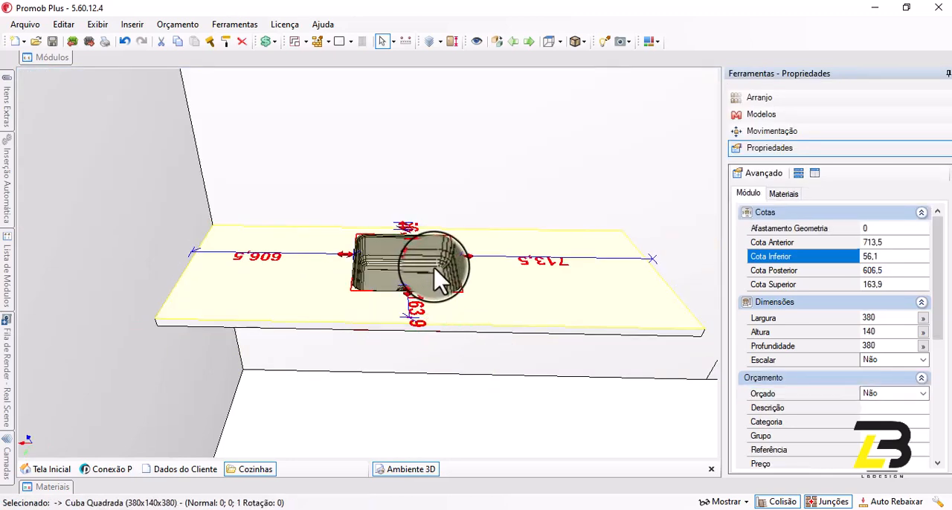
key(alt+Tab)
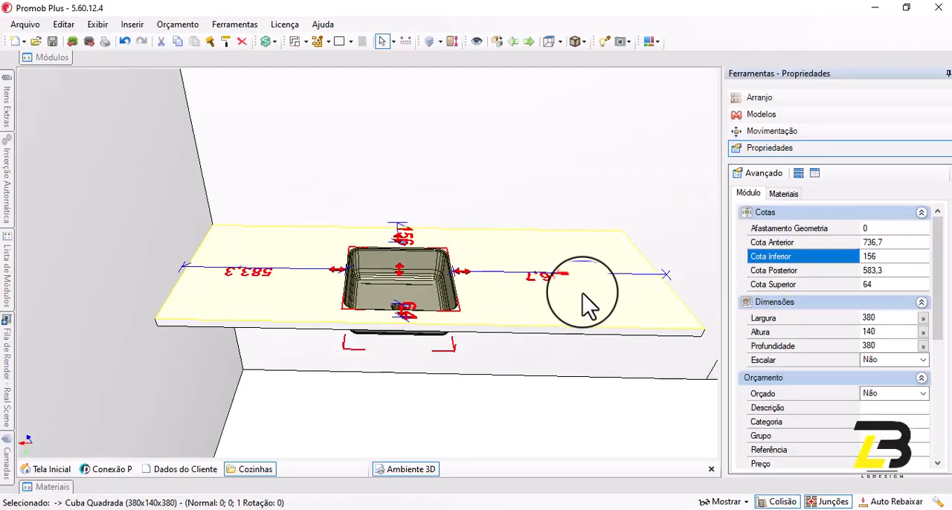
mouse_move(568, 245)
right_down()
mouse_move(506, 297)
mouse_move(425, 134)
right_up()
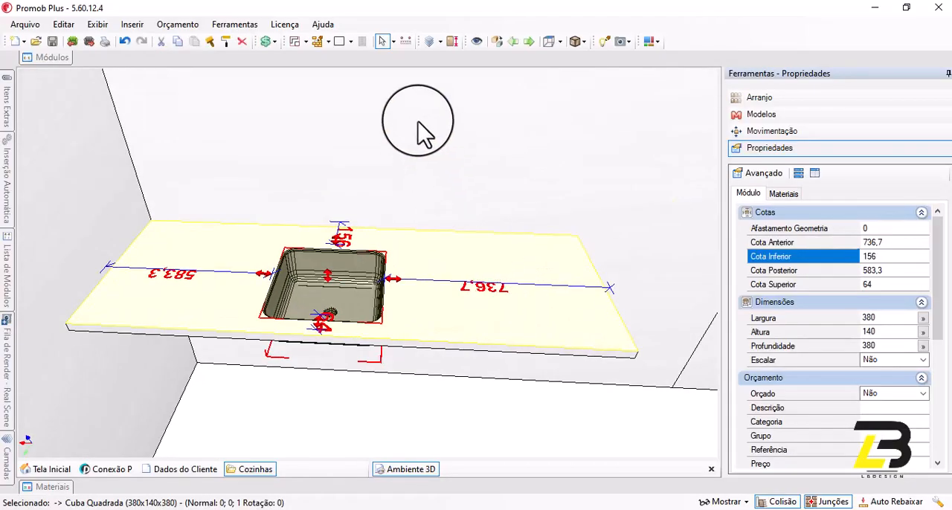
Draw a rectangular geometry about 552 x 552 mm and 150 mm high on the countertop from its far back corner and select it
click(340, 41)
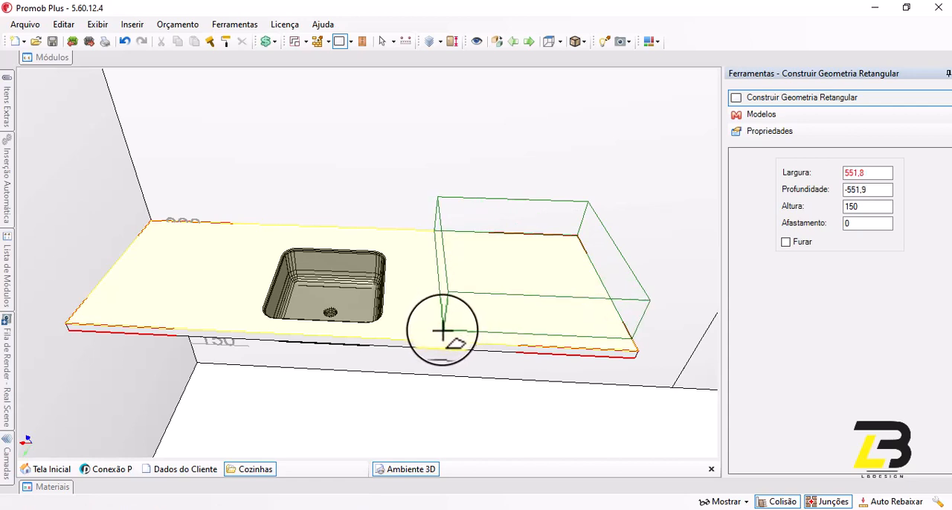
click(444, 329)
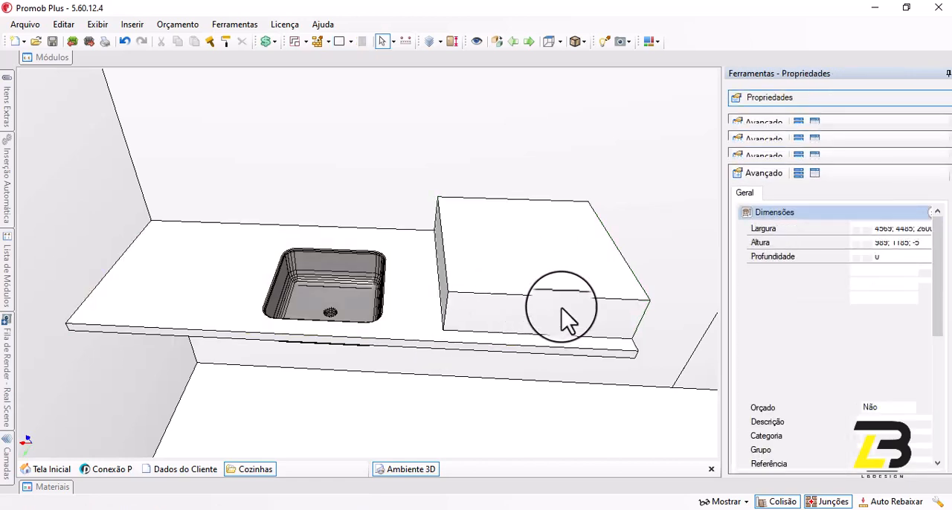
click(570, 319)
Set the new countertop block's height to 30 mm, depth to 600 mm and width to 500 mm
click(892, 332)
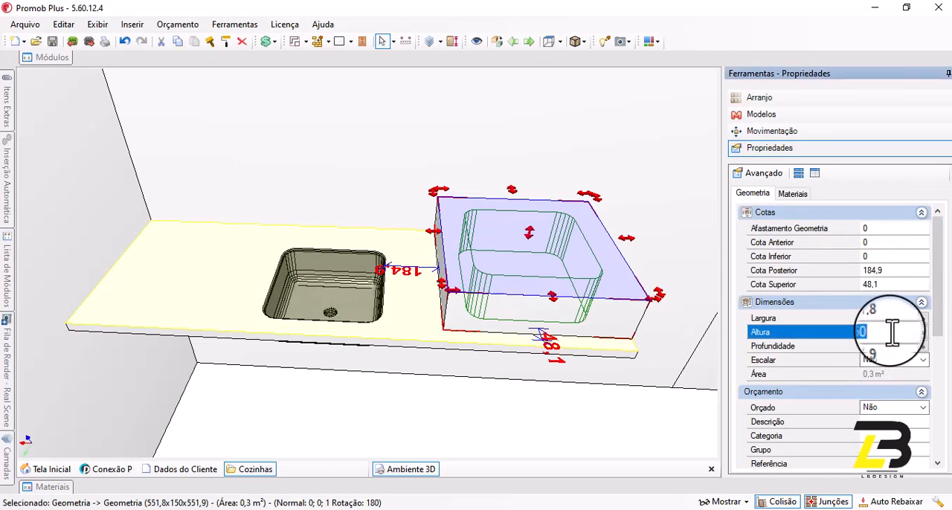
key(Return)
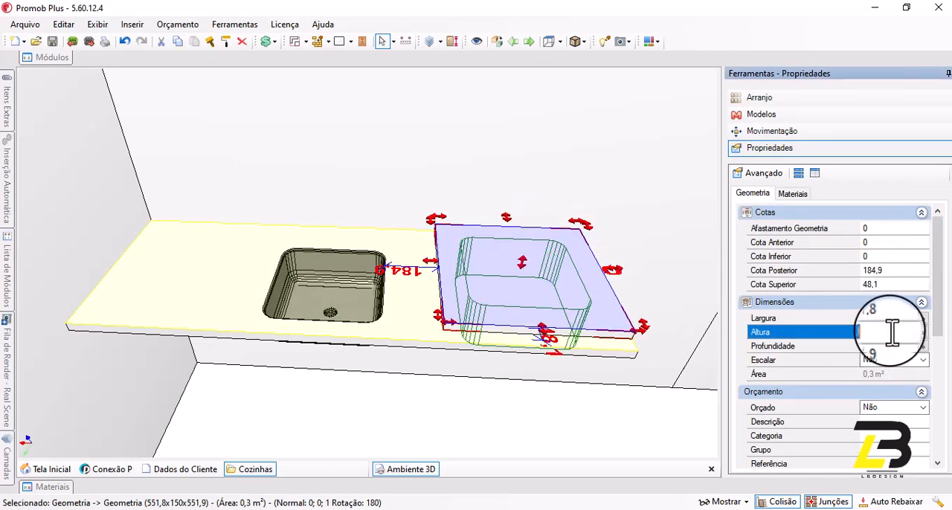
click(896, 346)
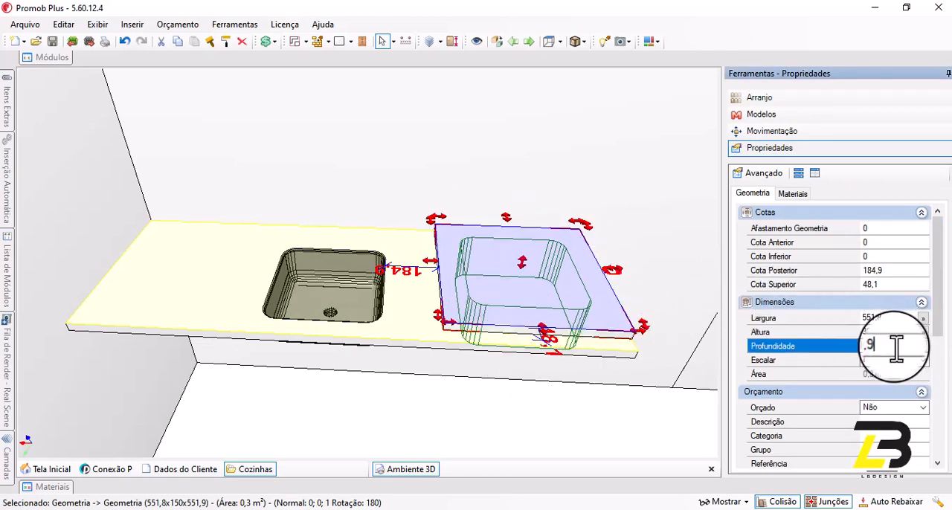
text(600)
key(Return)
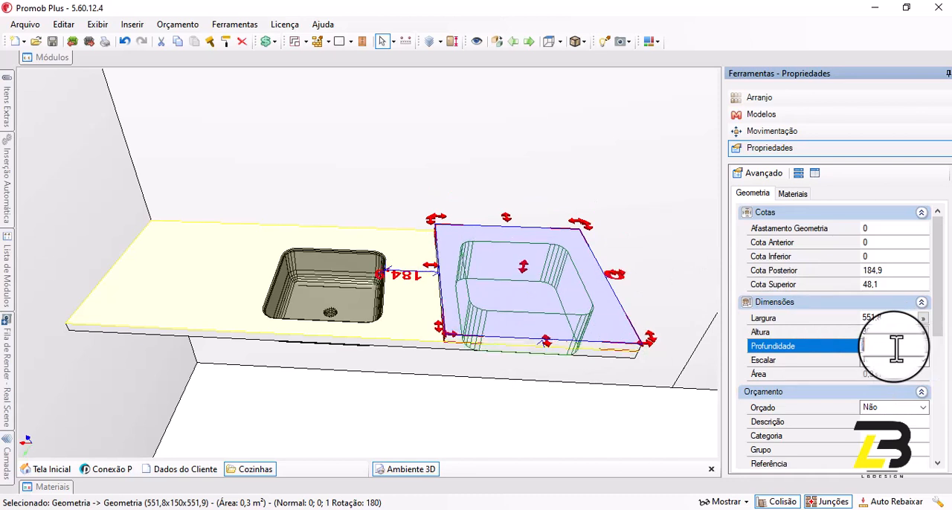
click(885, 318)
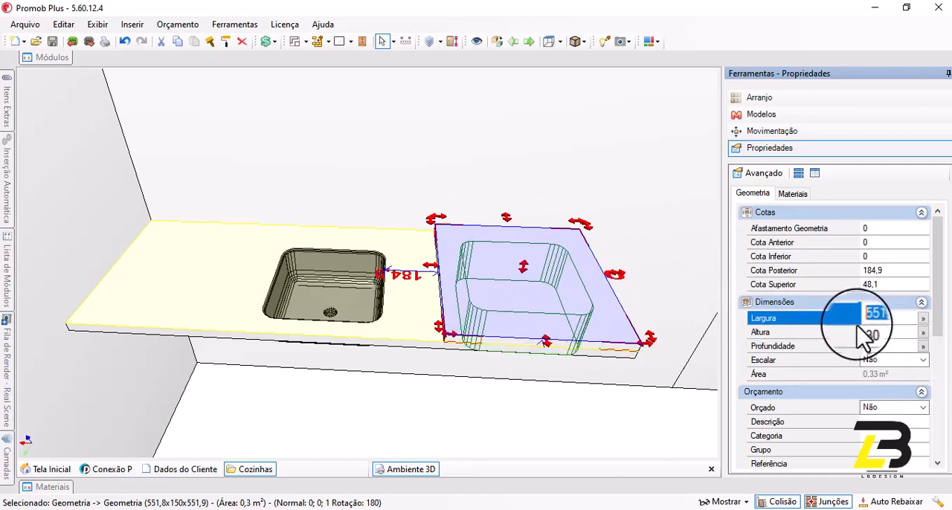
key(Return)
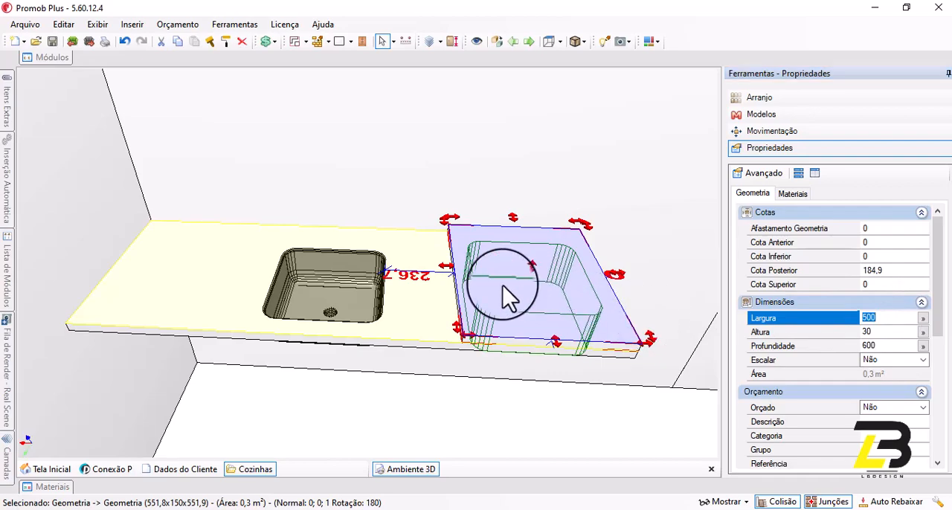
Centre the square sink across the countertop's depth and place it 250 mm from the raised 500 mm block
middle_drag(505, 305, 483, 313)
key(alt+Tab)
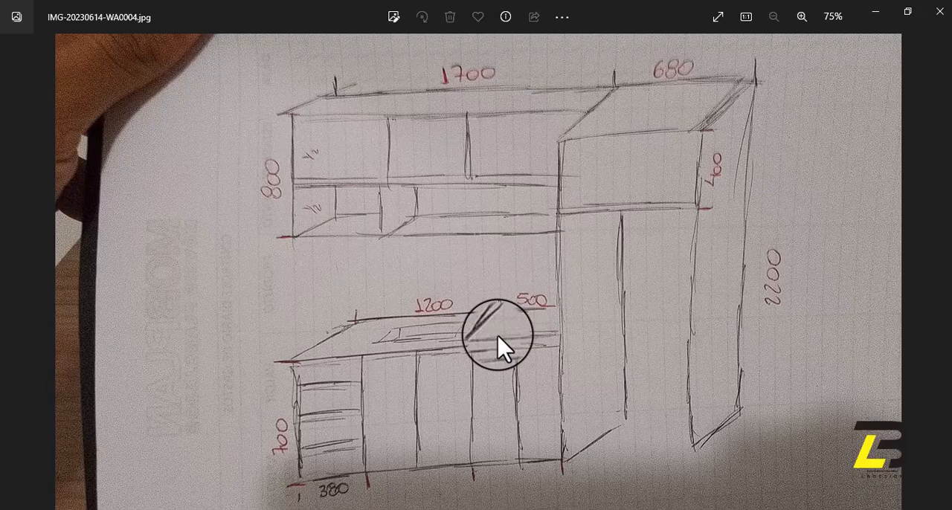
key(alt+Tab)
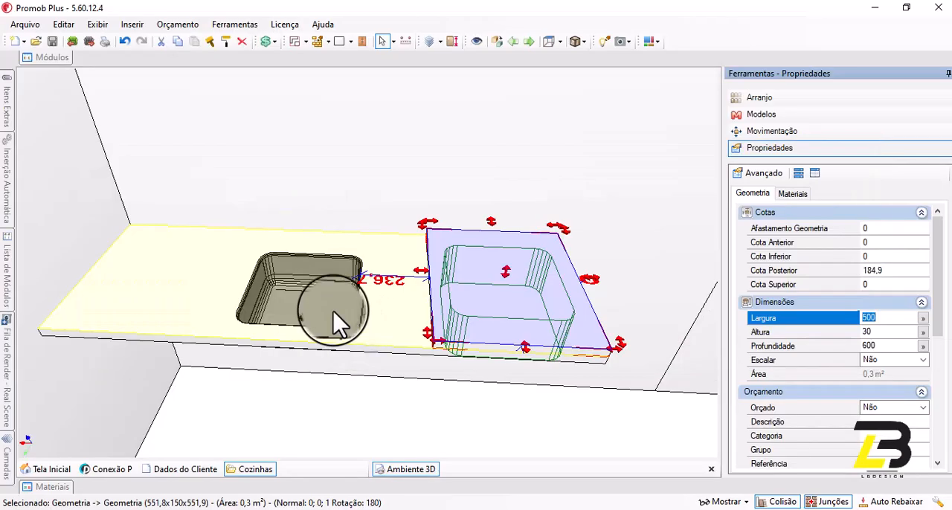
middle_drag(335, 324, 394, 314)
click(372, 291)
right_click(372, 291)
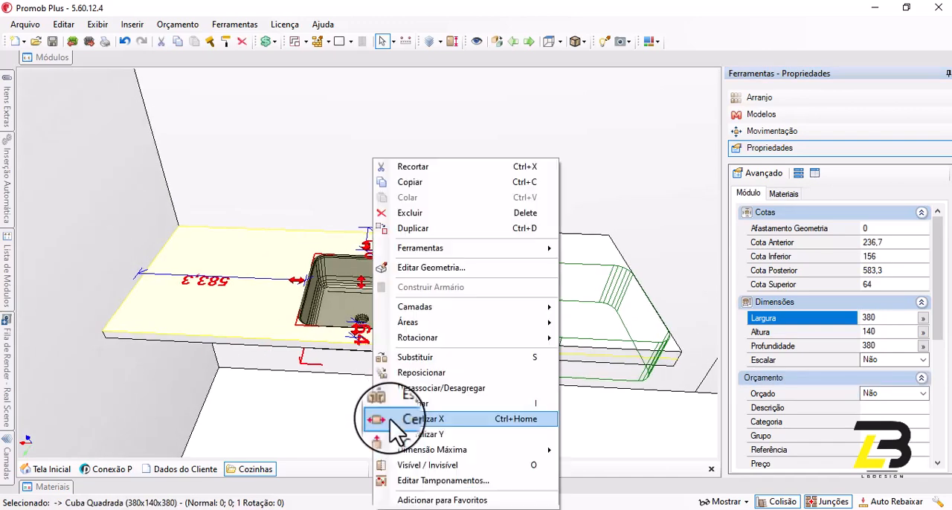
click(414, 432)
drag(397, 287, 382, 291)
key(Left)
middle_drag(368, 300, 380, 253)
key(alt+Tab)
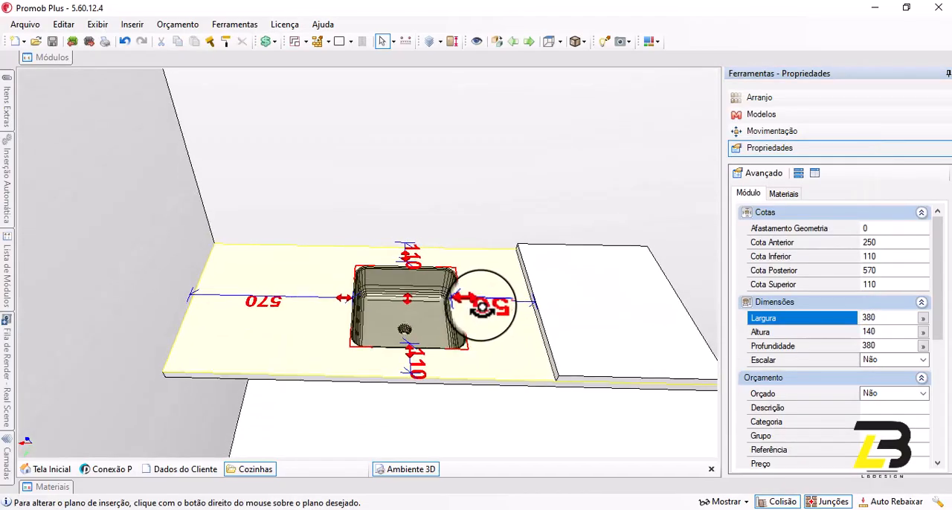
click(482, 304)
Build a linear rim 30 mm high and 52 mm thick along the countertop's front edge from the raised block, continuing 600 mm along the side
click(348, 42)
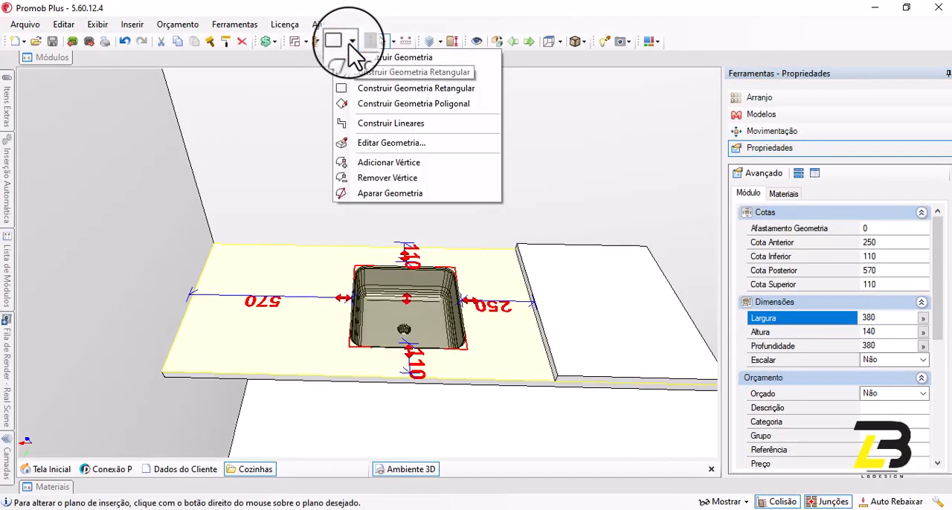
click(408, 125)
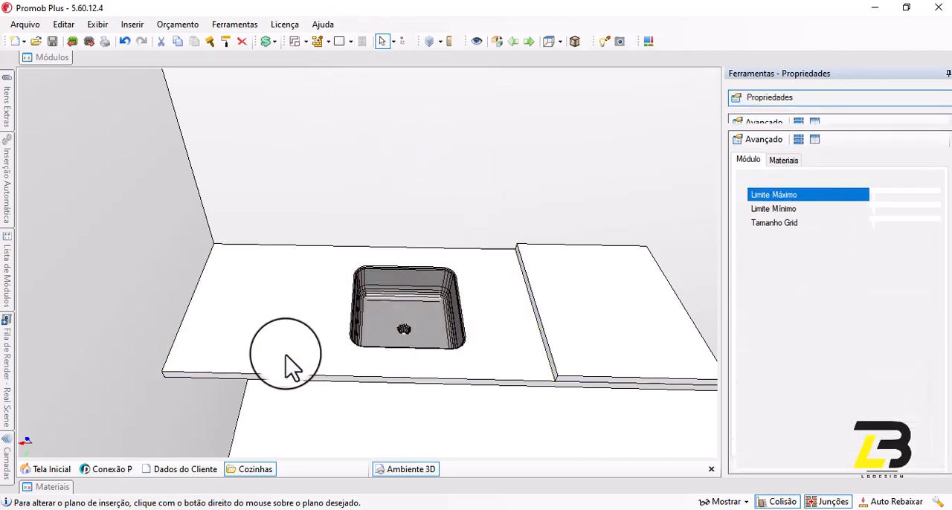
double_click(868, 205)
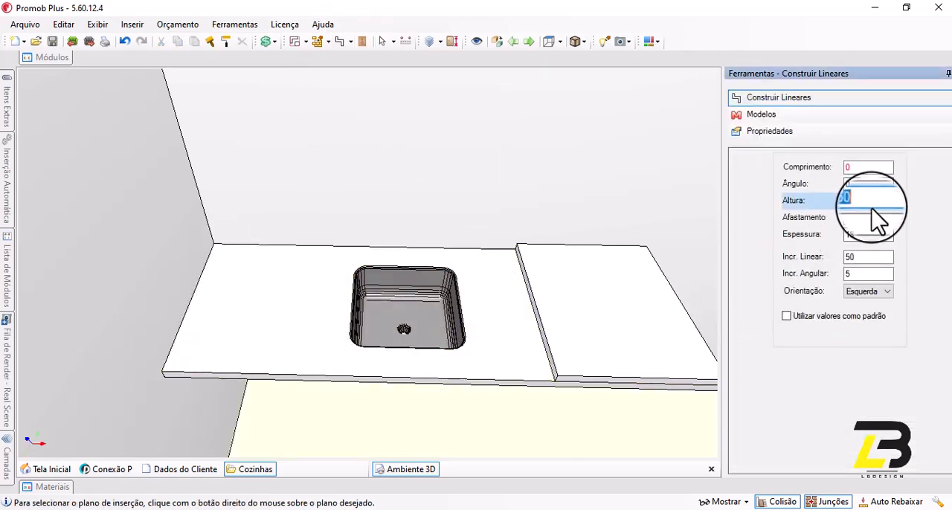
click(867, 235)
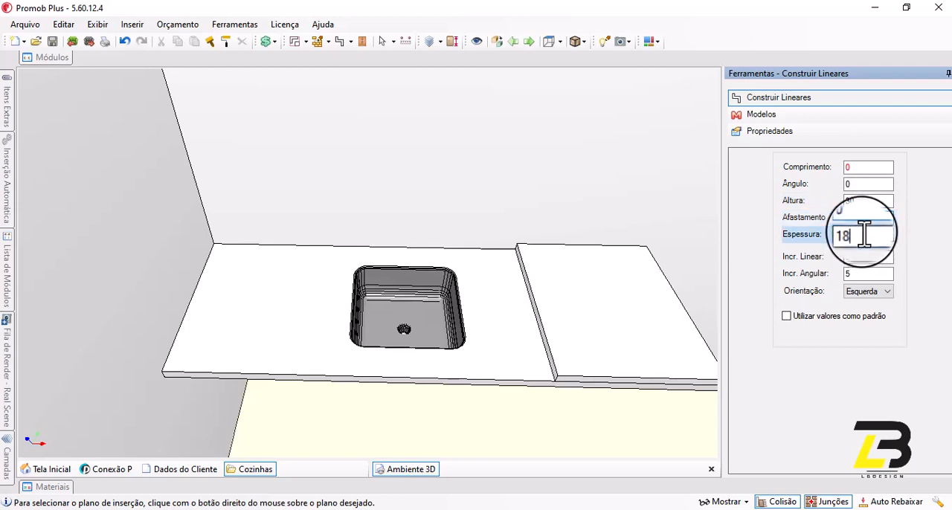
right_click(497, 315)
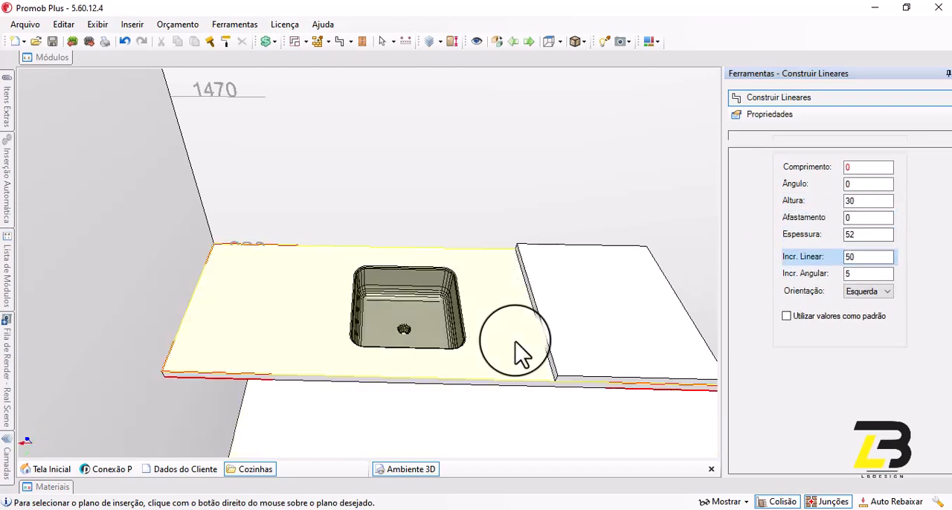
click(554, 379)
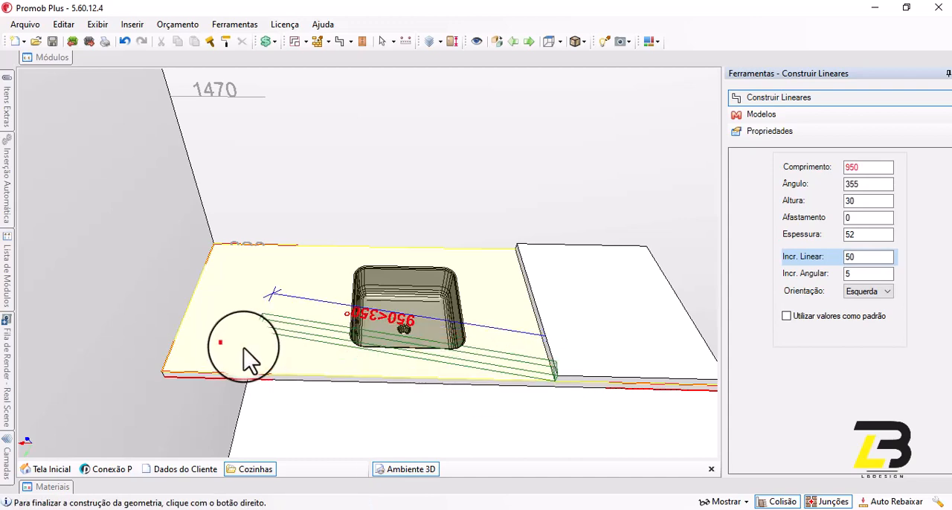
click(160, 371)
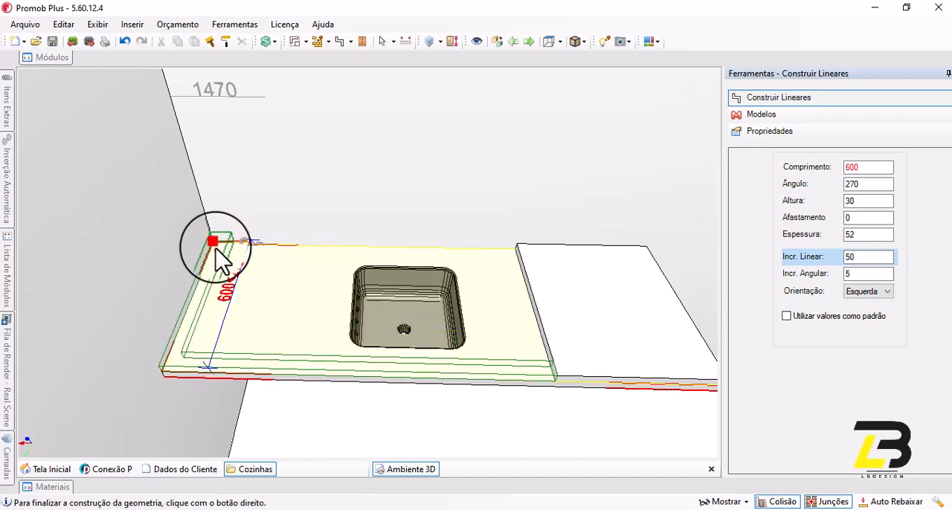
right_click(361, 276)
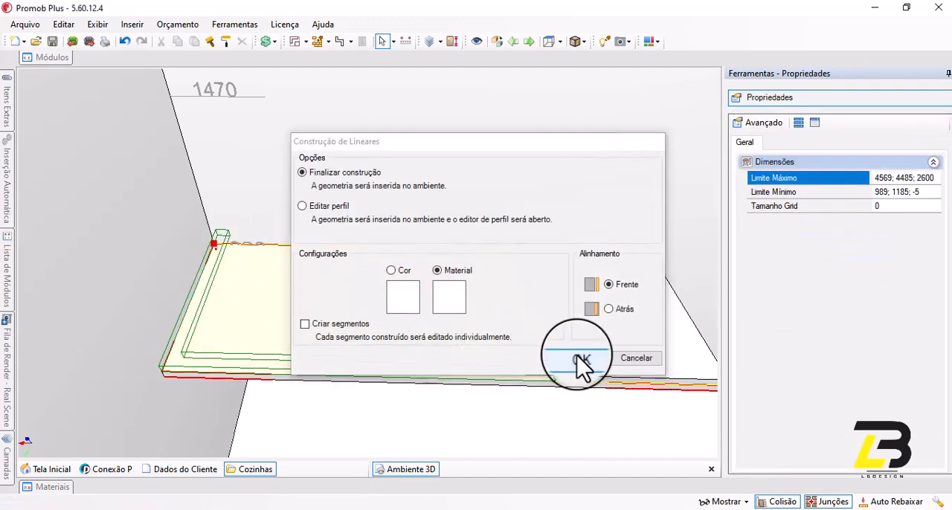
click(577, 359)
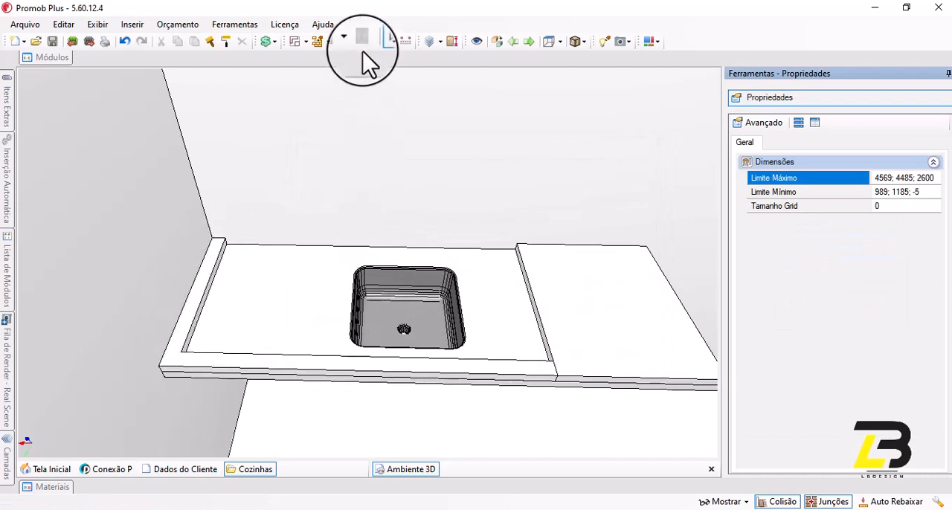
Build a linear backsplash 1700 mm long, 150 mm high and 18 mm thick along the countertop's back edge
click(340, 41)
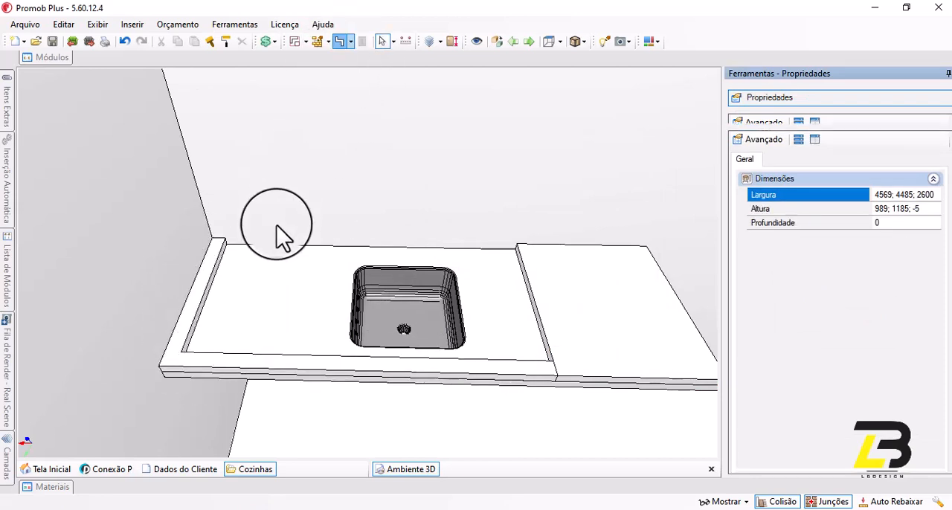
right_click(272, 269)
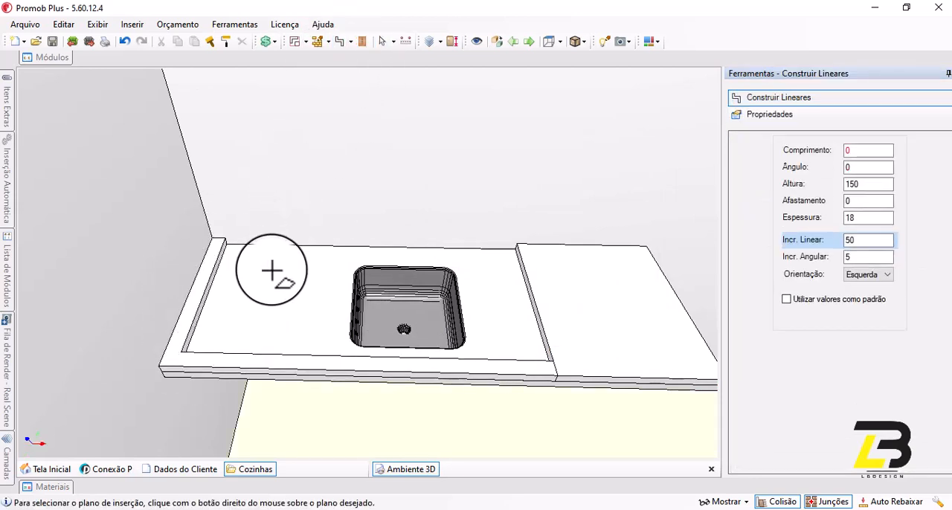
click(214, 244)
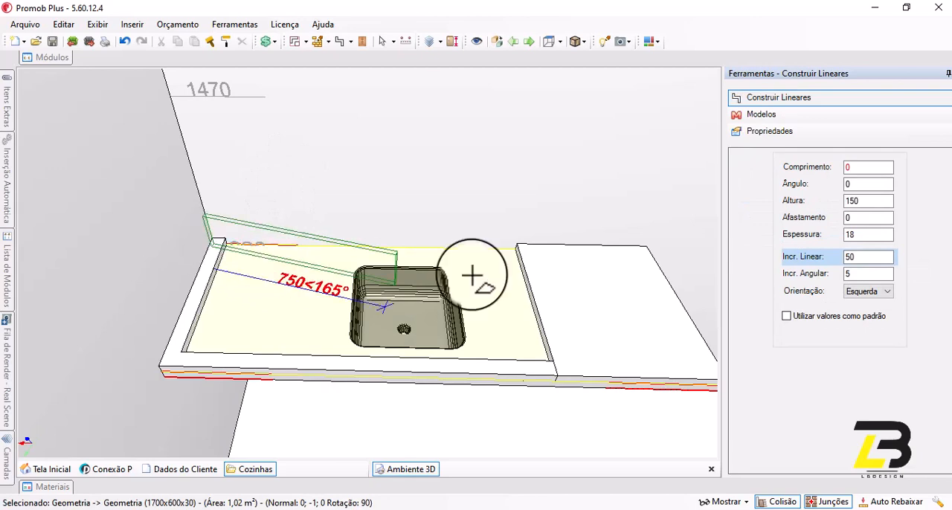
click(643, 252)
right_click(645, 253)
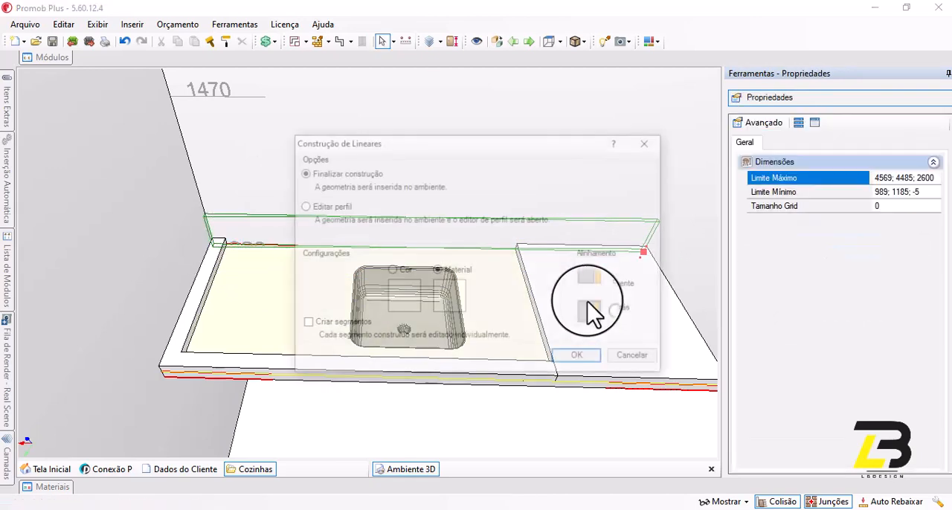
click(570, 357)
Apply the black São Gabriel granite from the Mármores | Granitos materials to the raised 500 mm block
scroll(563, 312, down, 3)
middle_drag(563, 276, 534, 270)
mouse_move(533, 270)
right_down()
mouse_move(527, 253)
mouse_move(385, 253)
mouse_move(425, 263)
mouse_move(535, 255)
right_up()
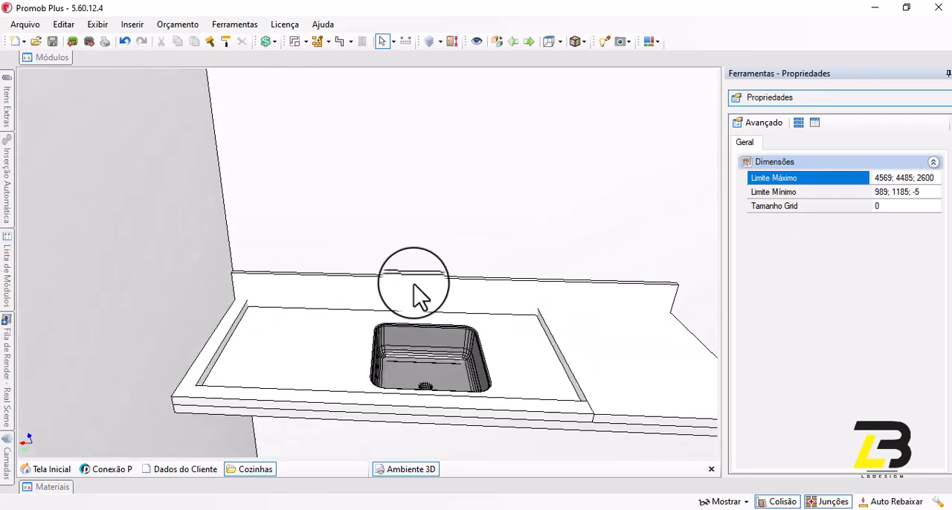
middle_drag(440, 299, 407, 280)
right_drag(407, 279, 414, 296)
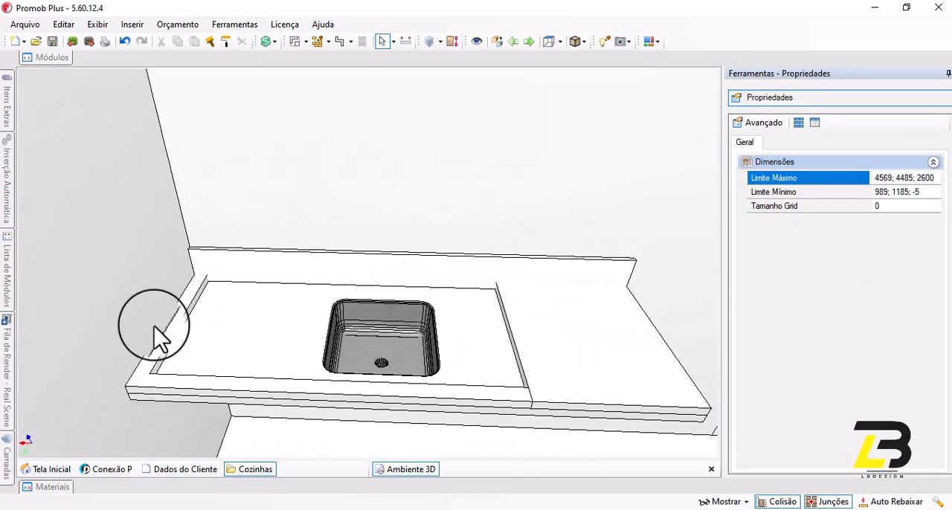
click(64, 489)
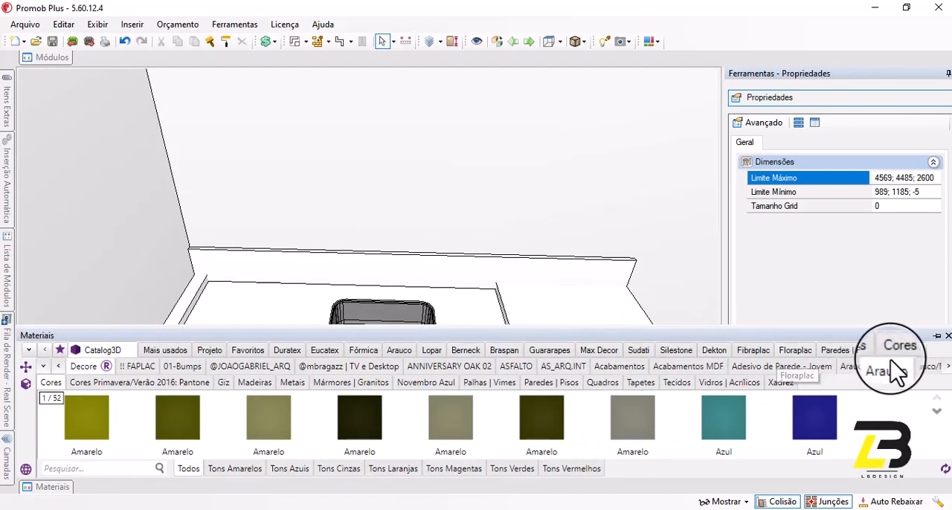
click(920, 351)
click(920, 351)
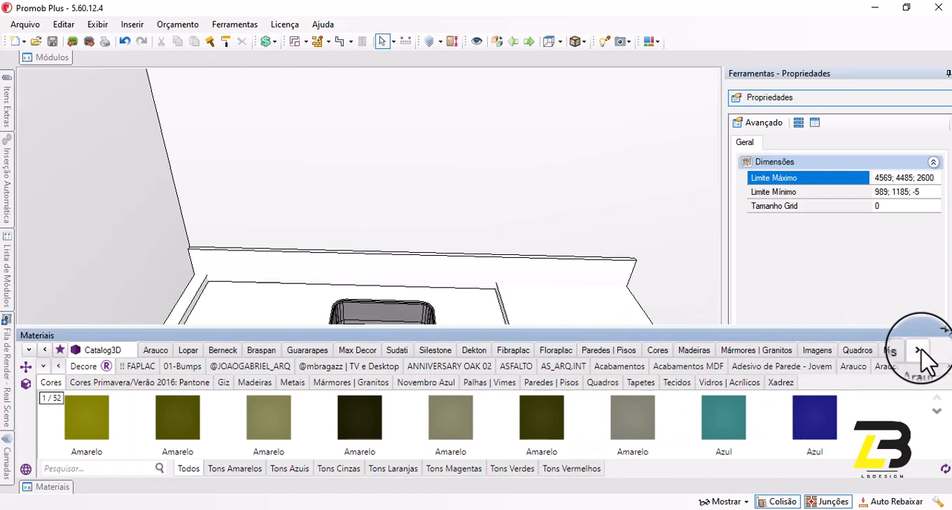
click(778, 351)
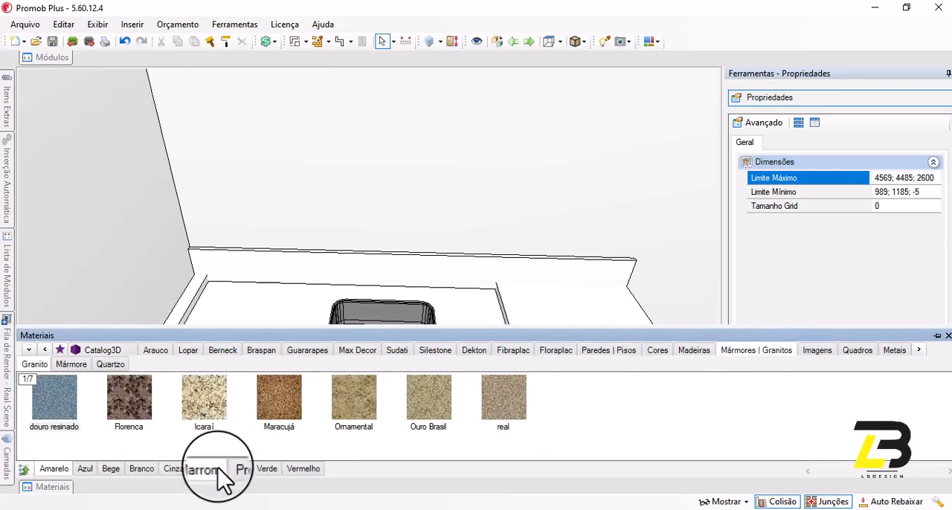
click(238, 468)
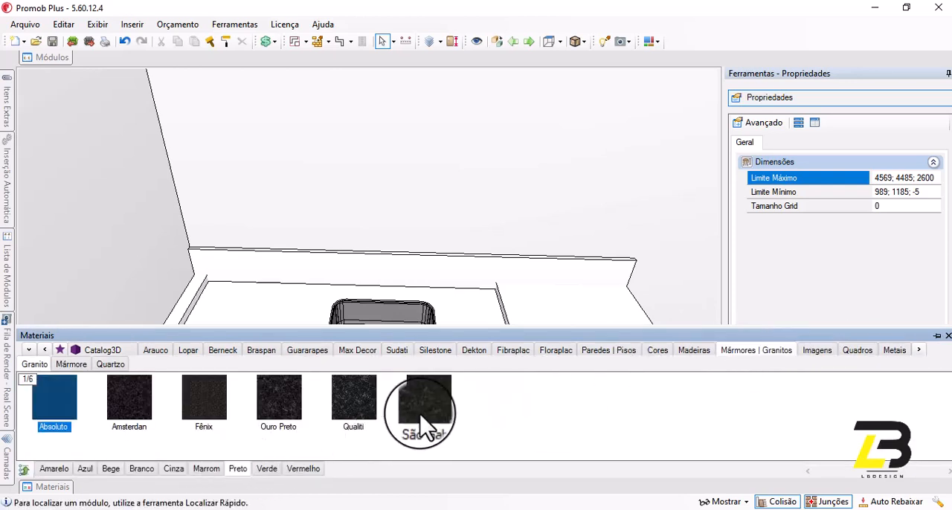
drag(427, 416, 548, 299)
double_click(529, 264)
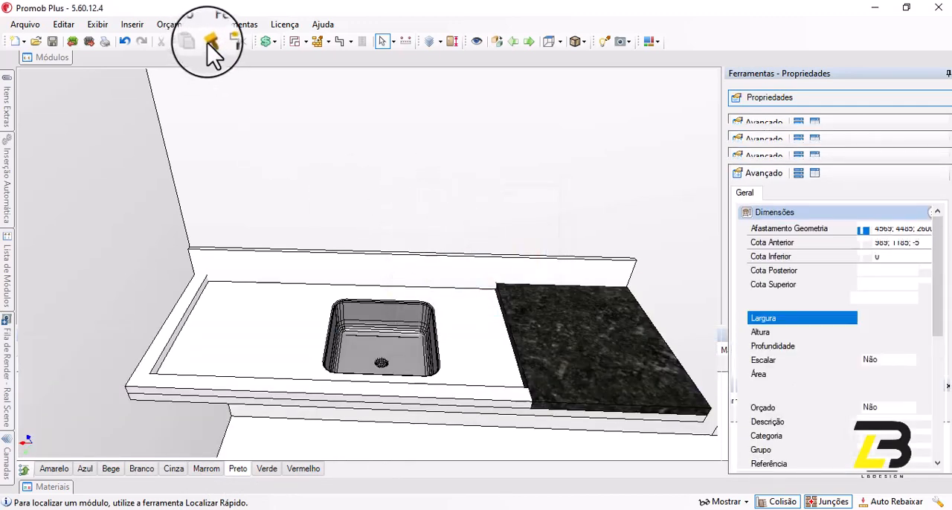
Copy the raised block's granite onto the countertop, backsplash and rim, covering all faces of each piece
click(210, 42)
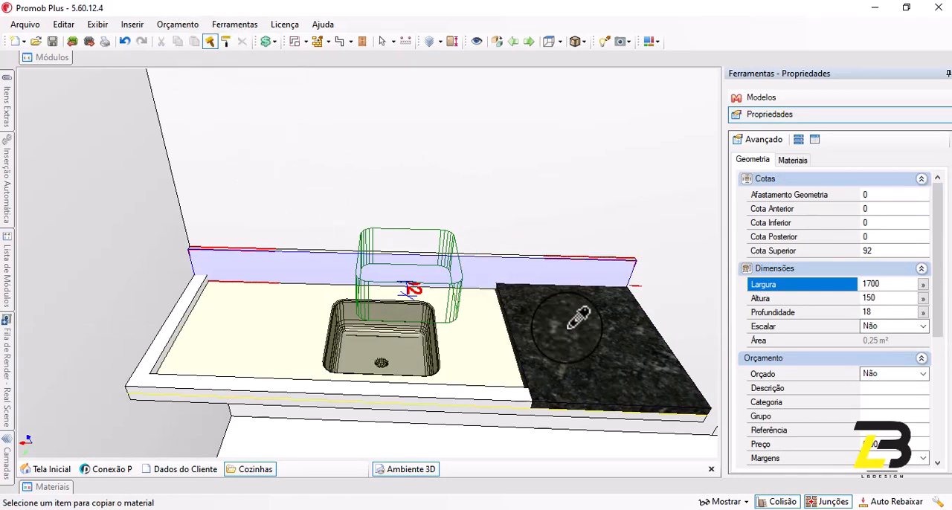
click(494, 344)
click(574, 273)
click(451, 266)
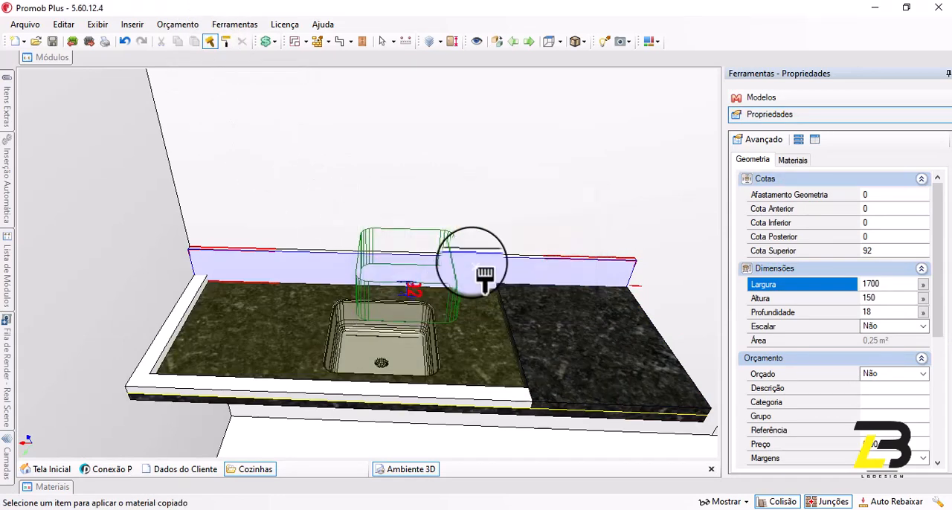
click(525, 263)
click(197, 316)
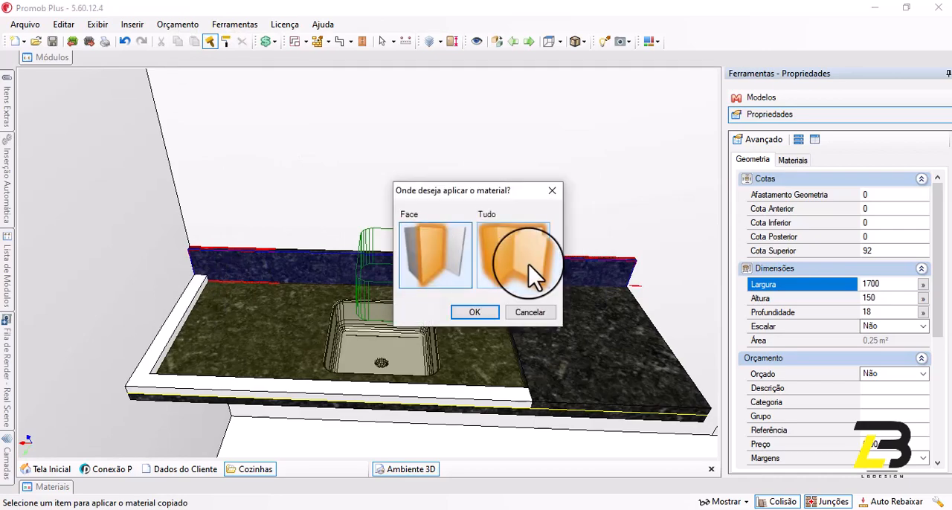
click(526, 253)
key(Escape)
click(493, 240)
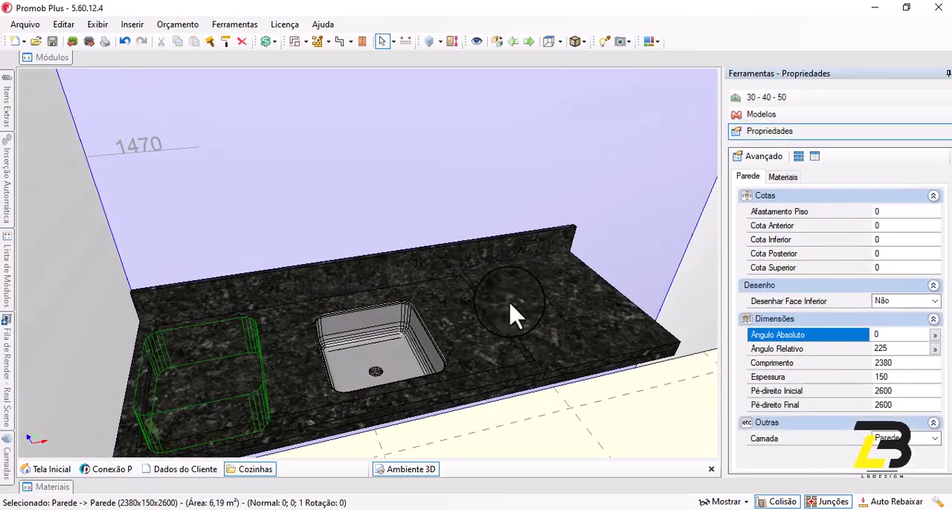
Insert a 155 x 331 x 244 mm faucet from the Decore Misturadores/Torneiras catalogue on the countertop behind the sink
middle_drag(452, 292, 485, 269)
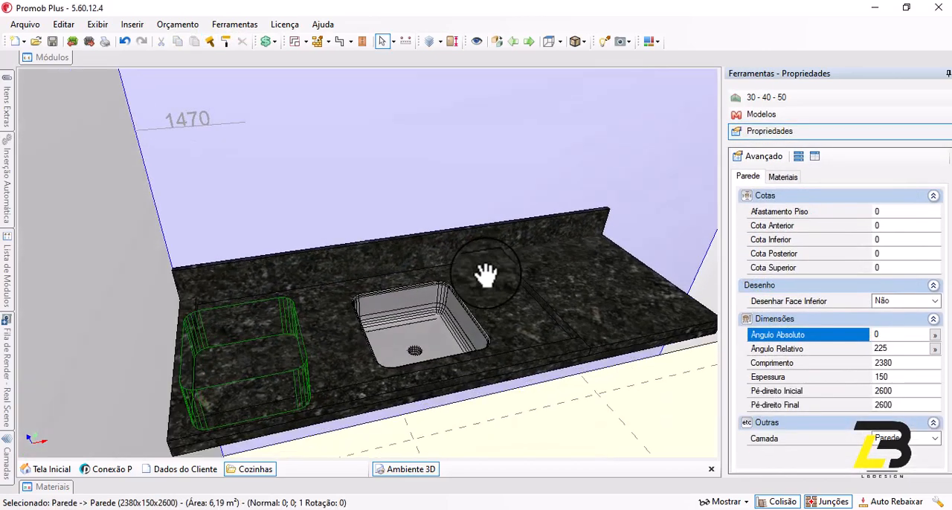
right_drag(485, 269, 417, 299)
scroll(390, 284, up, 4)
middle_drag(387, 282, 371, 288)
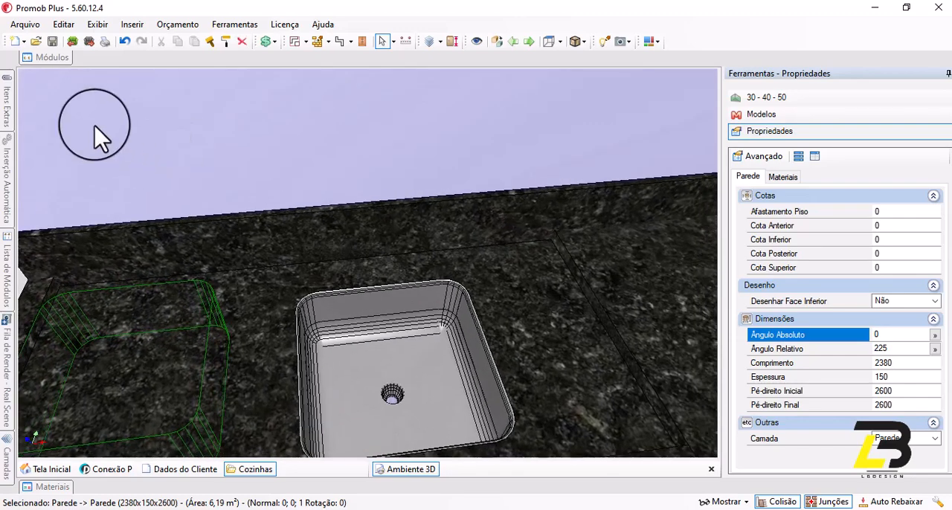
click(53, 59)
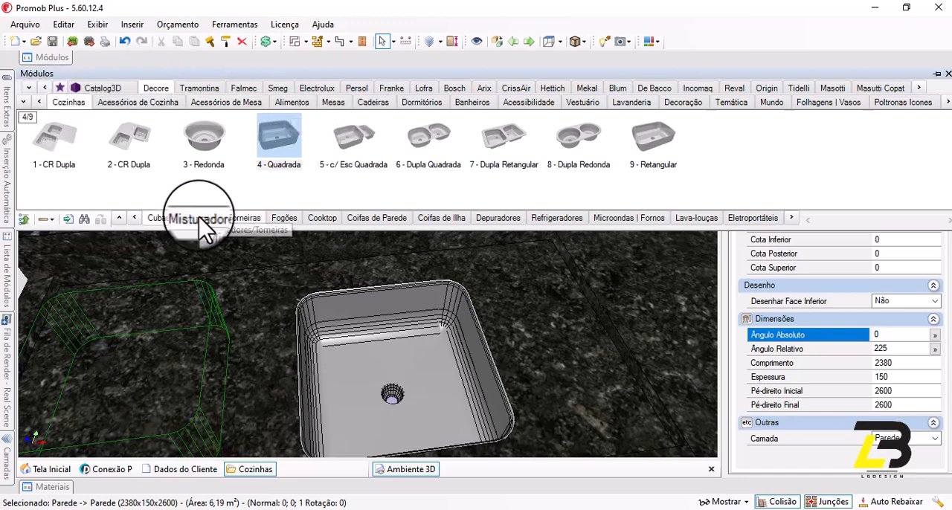
click(220, 218)
scroll(719, 164, down, 5)
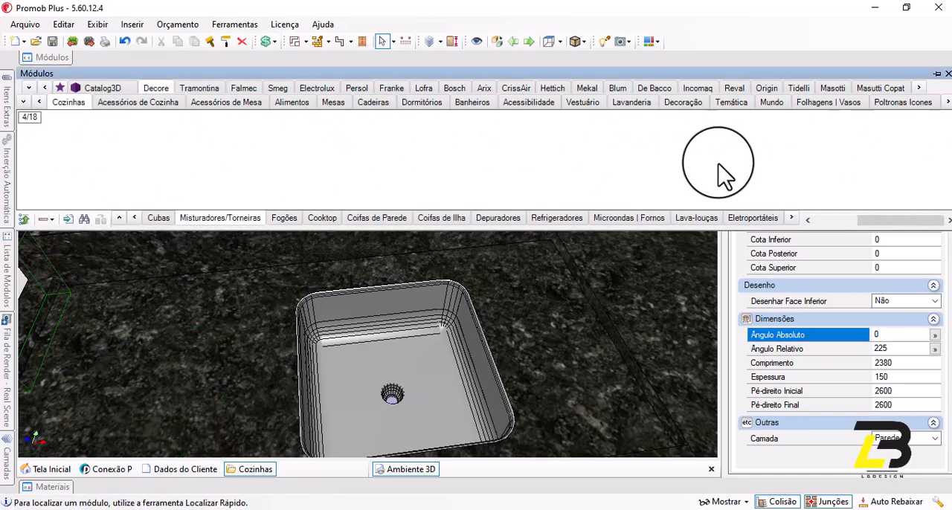
drag(681, 142, 382, 258)
middle_drag(397, 273, 385, 306)
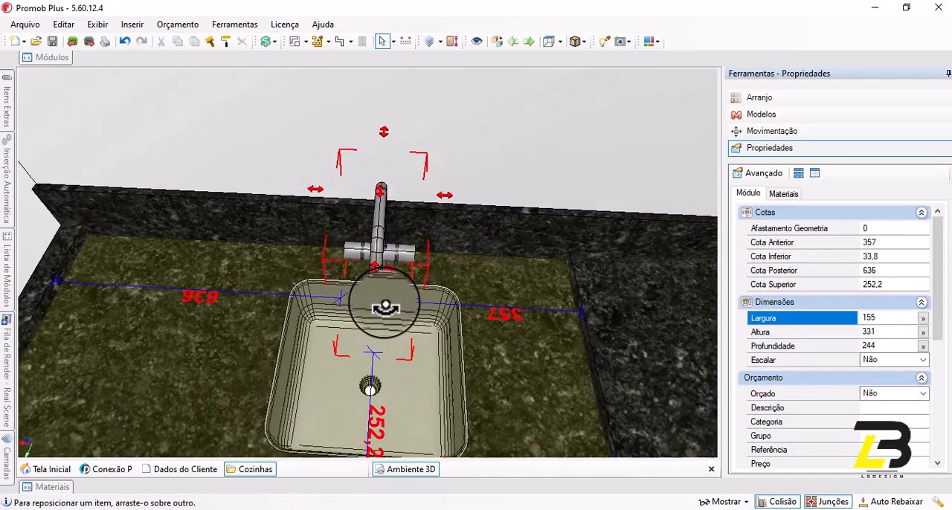
right_drag(385, 306, 414, 260)
Examine the finished countertop from above, then from the front and the free wall area beneath it
scroll(415, 261, down, 4)
middle_drag(431, 268, 401, 273)
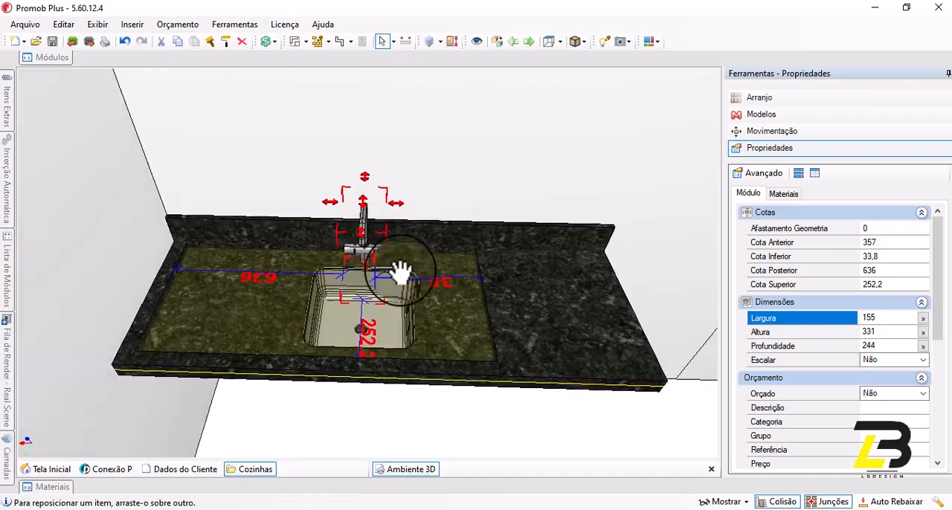
right_drag(401, 272, 382, 234)
middle_drag(383, 234, 466, 213)
right_drag(465, 213, 450, 219)
scroll(448, 221, down, 2)
middle_drag(423, 255, 456, 265)
click(461, 272)
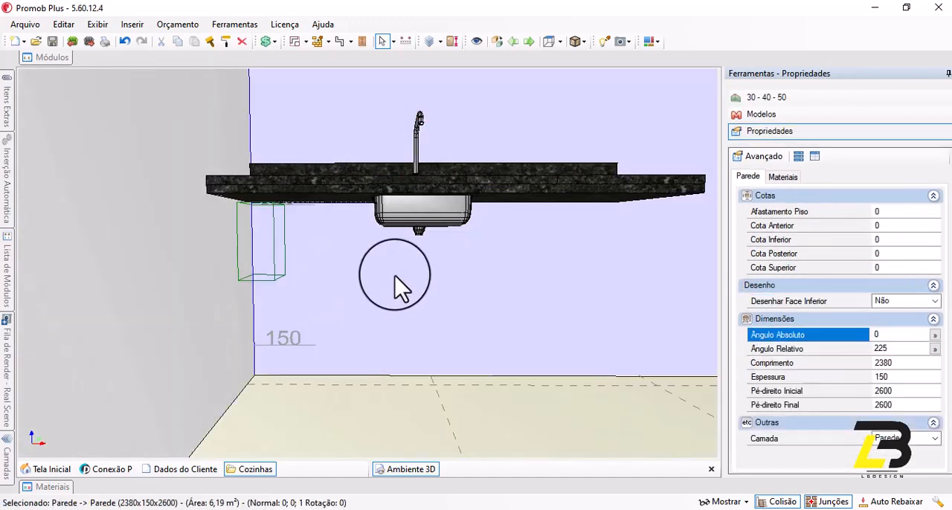
Start building a cabinet on the wall under the countertop, using the Cozinhas structure Inferior c/ Divisória até Piso
right_click(395, 277)
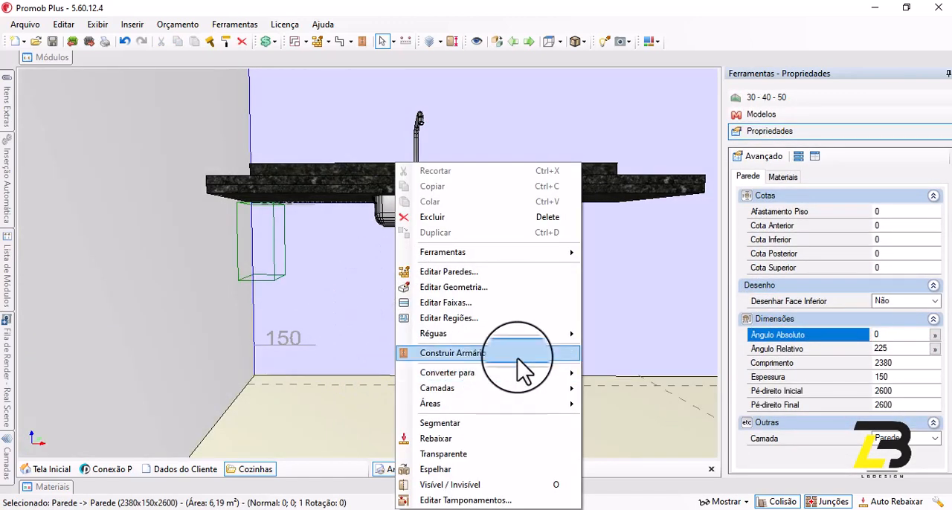
click(518, 356)
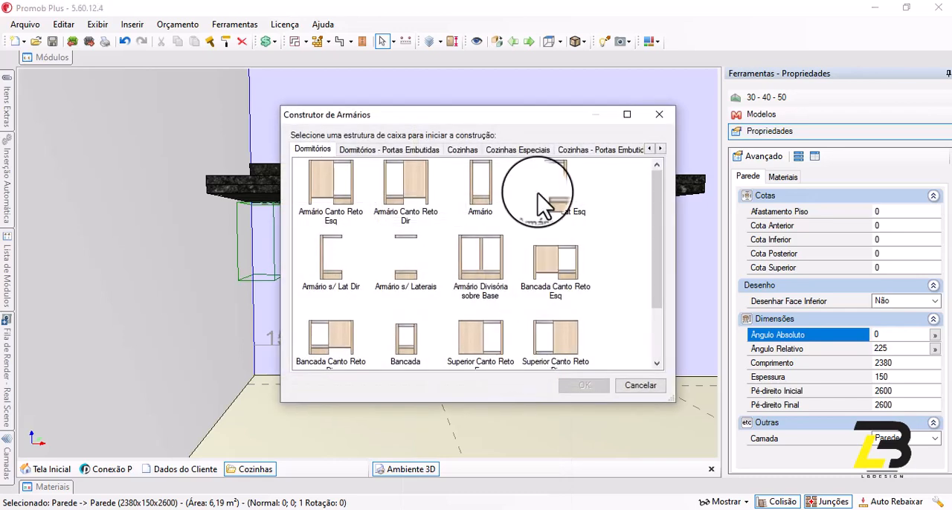
click(458, 154)
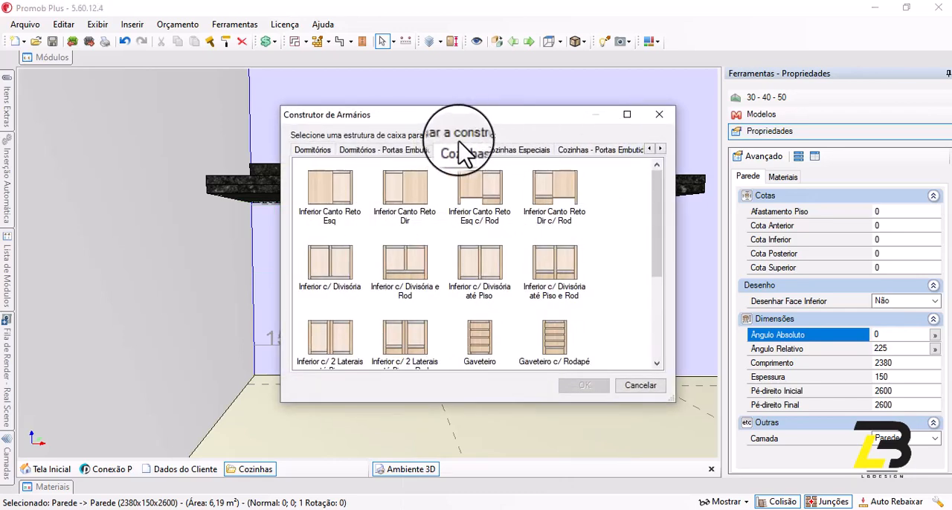
scroll(476, 312, down, 5)
scroll(476, 297, up, 5)
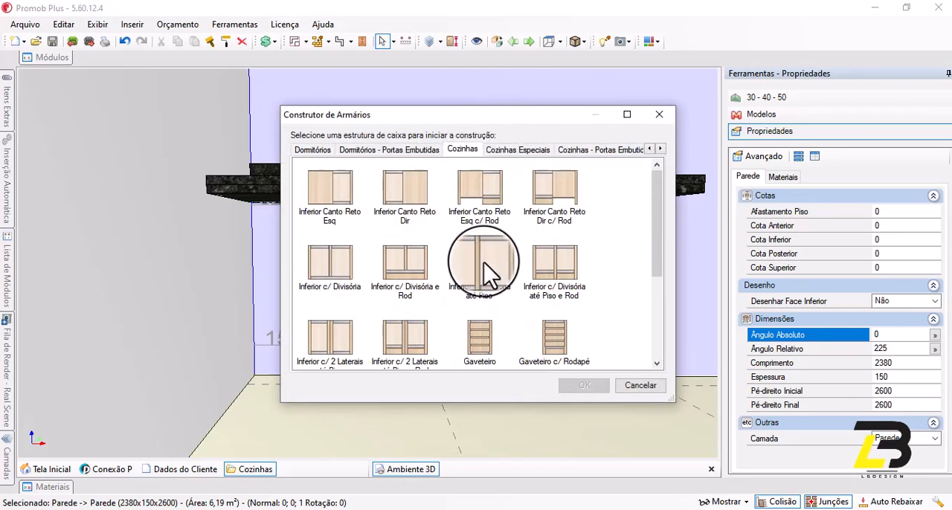
double_click(483, 264)
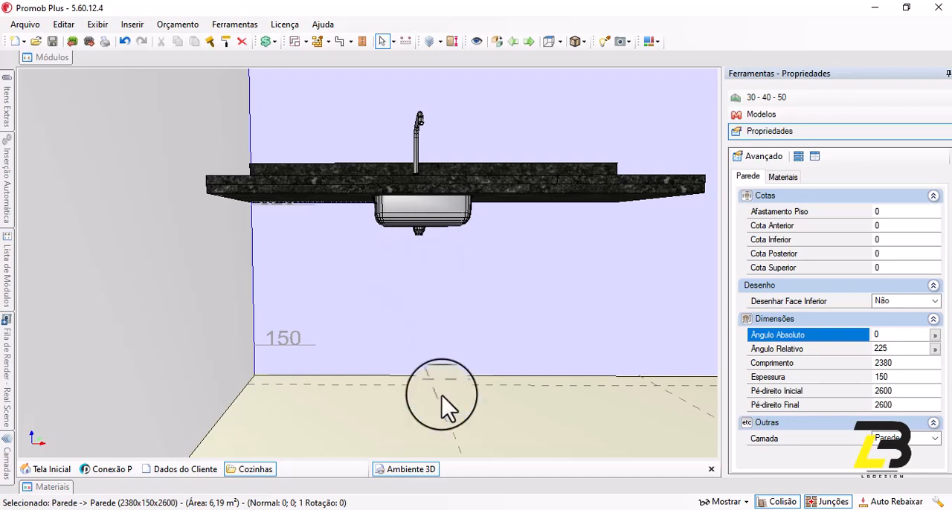
click(335, 453)
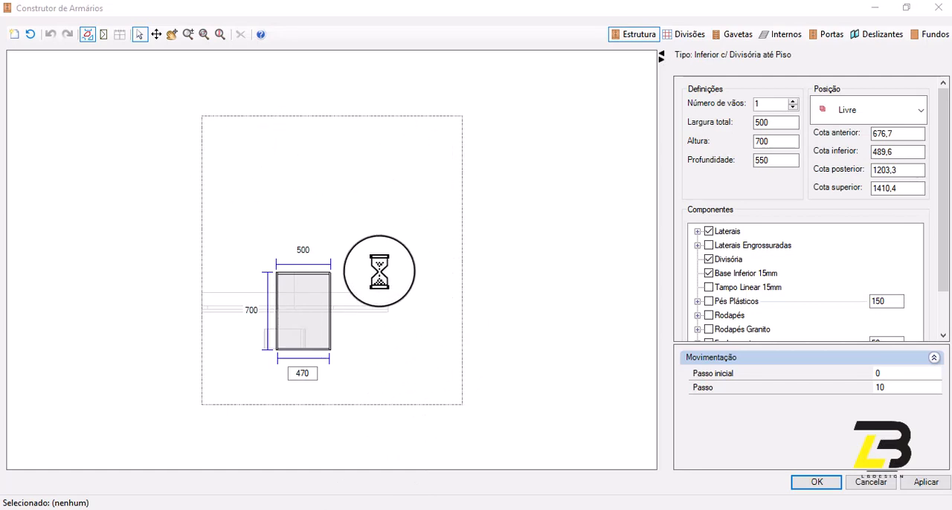
Place the cabinet under the countertop against the side wall, widen it to 1700 mm, and check the layout in the hand sketch
drag(326, 295, 245, 337)
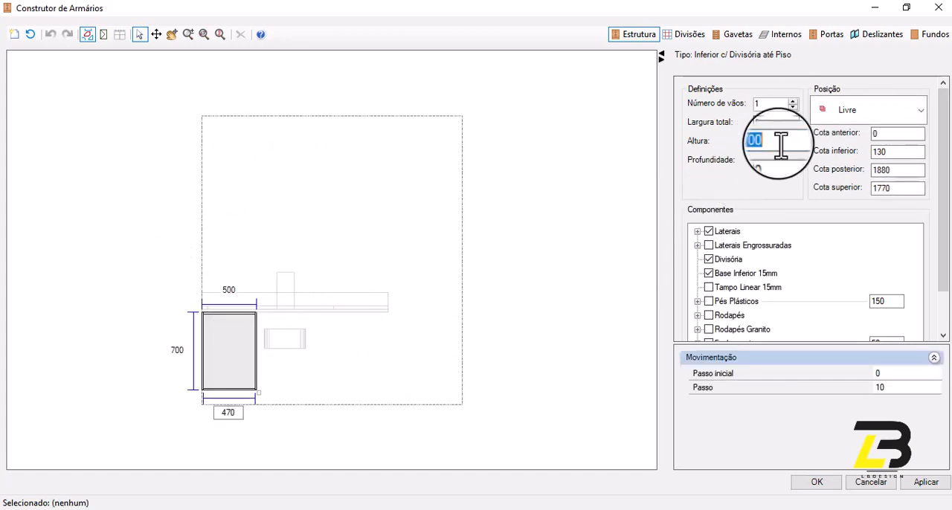
drag(257, 348, 386, 342)
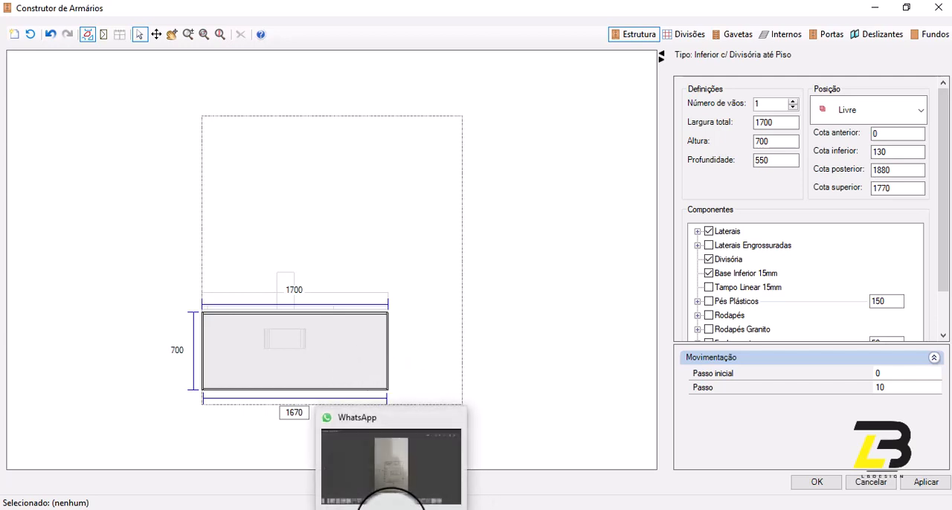
click(389, 508)
click(392, 508)
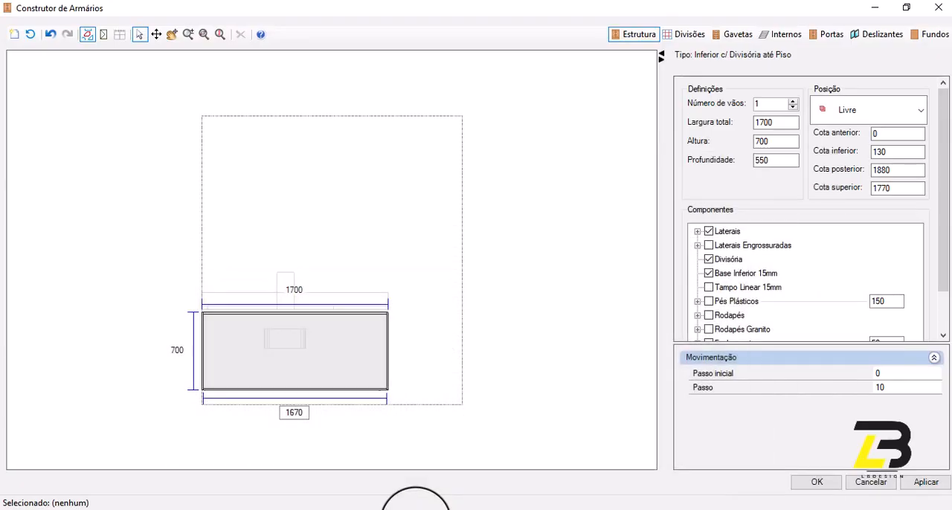
click(362, 454)
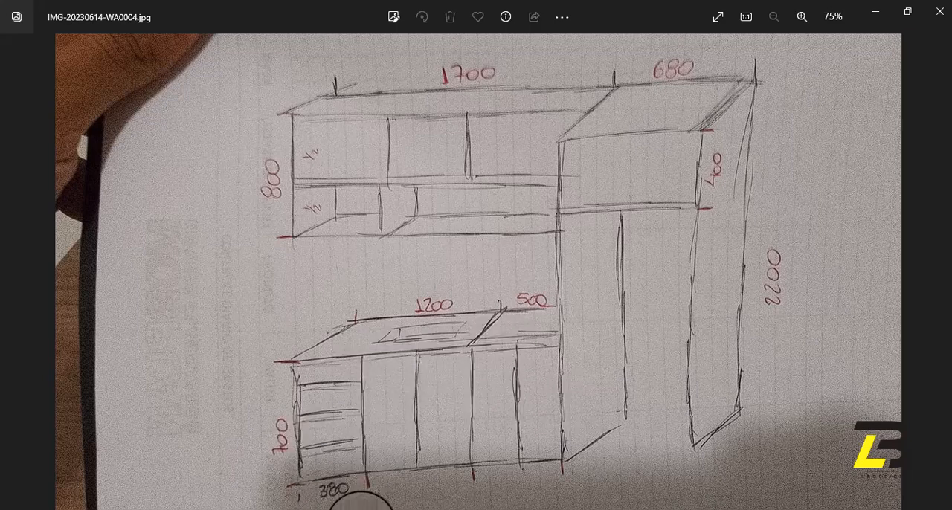
mouse_move(361, 505)
click(393, 471)
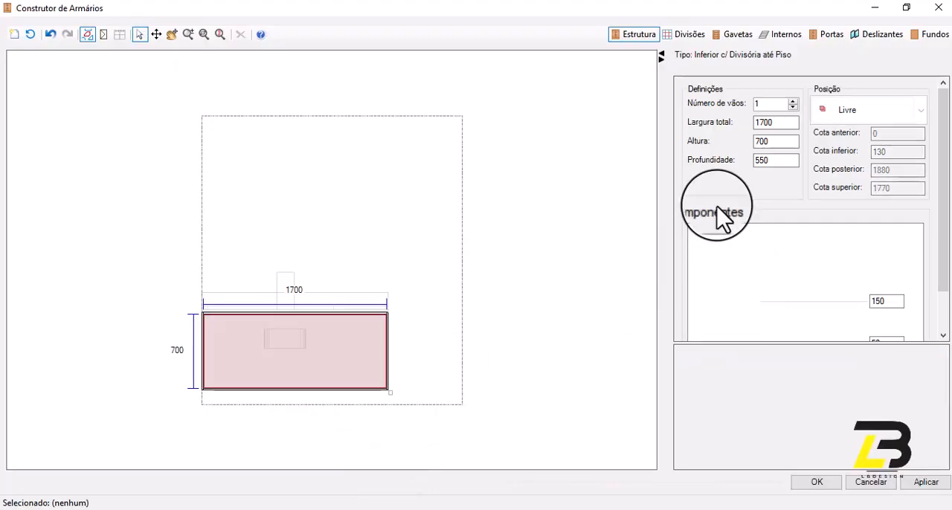
Set the base cabinet's total width to 1670 mm and its height to 670 mm
click(791, 124)
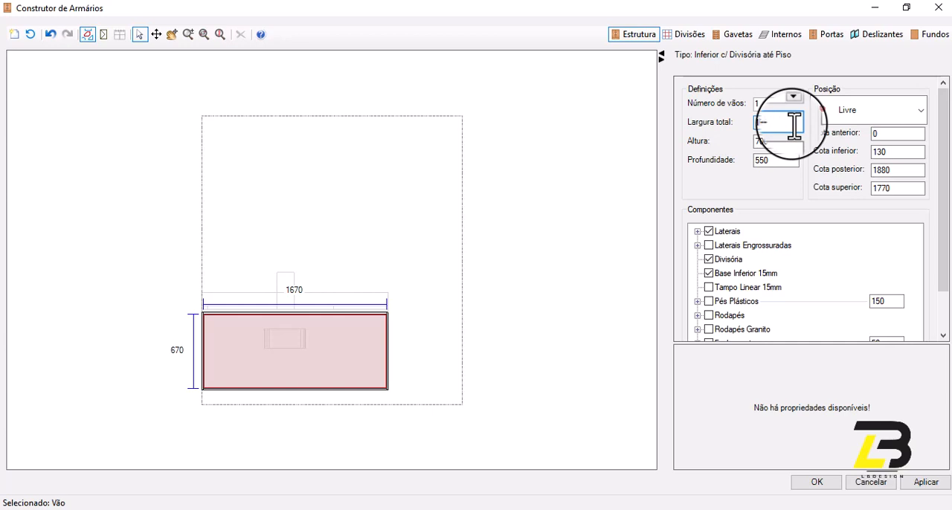
key(Return)
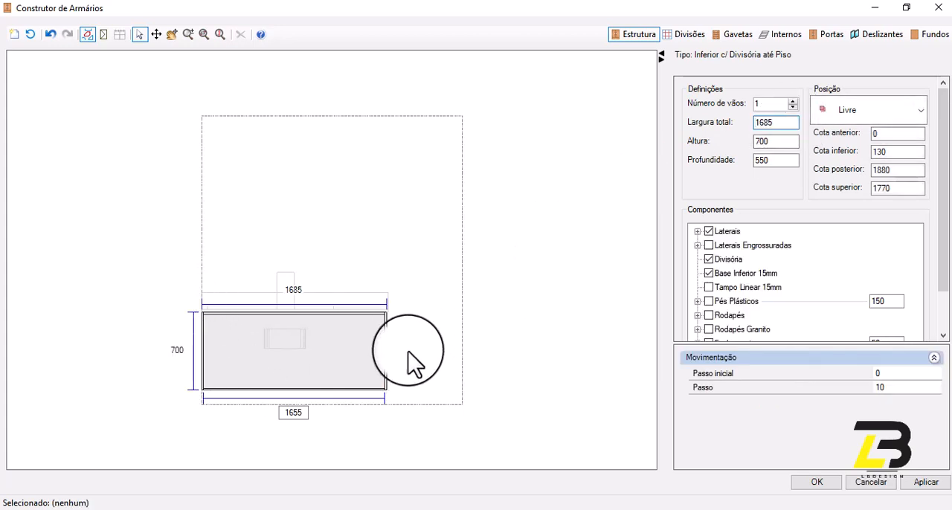
key(Return)
click(783, 143)
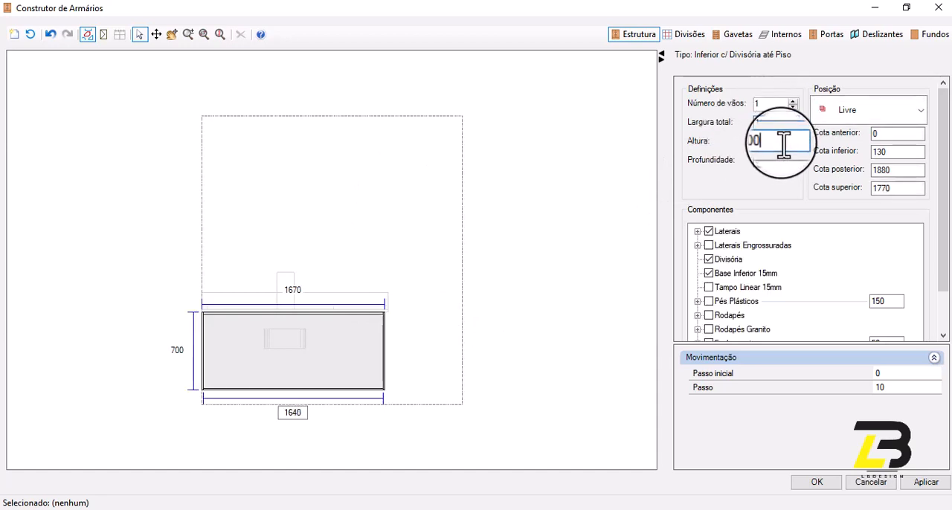
text(-30)
key(Return)
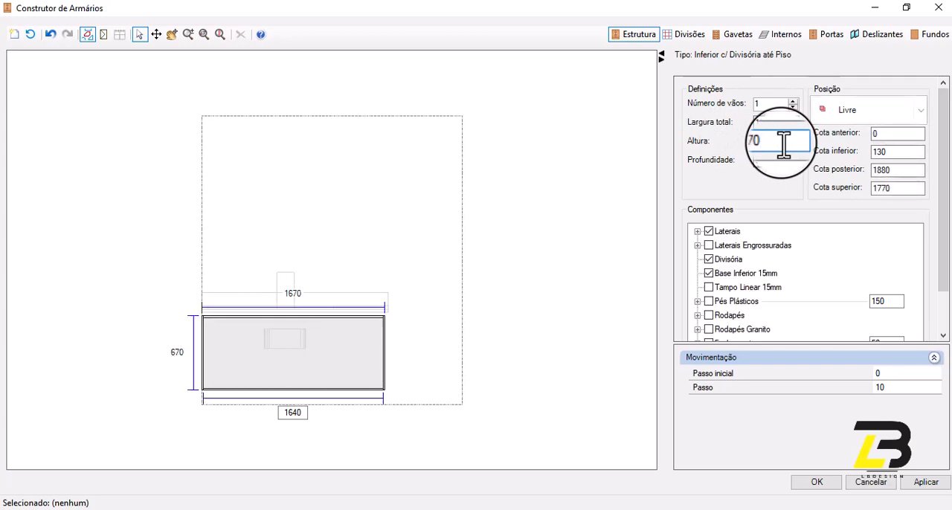
Position the base cabinet with a lower offset (Cota inferior) of 145 mm and a Cota anterior of 15 mm
click(893, 153)
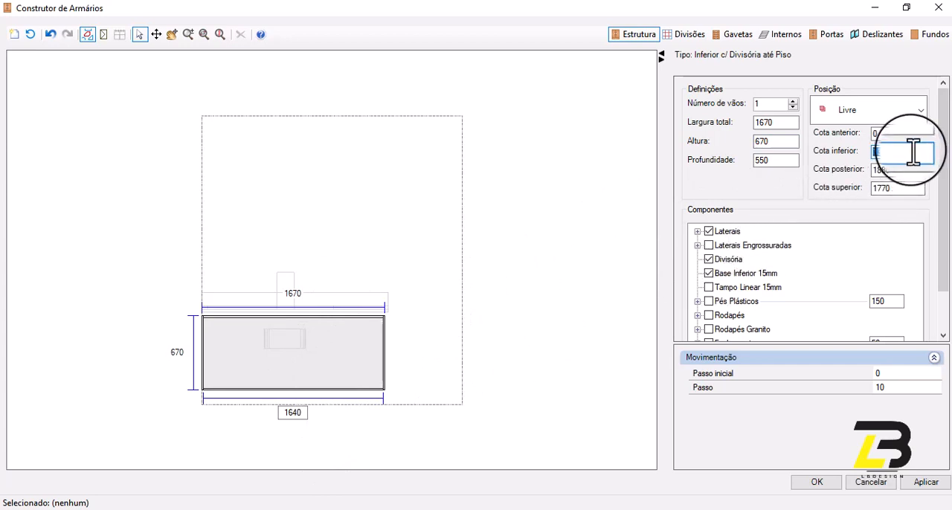
key(Return)
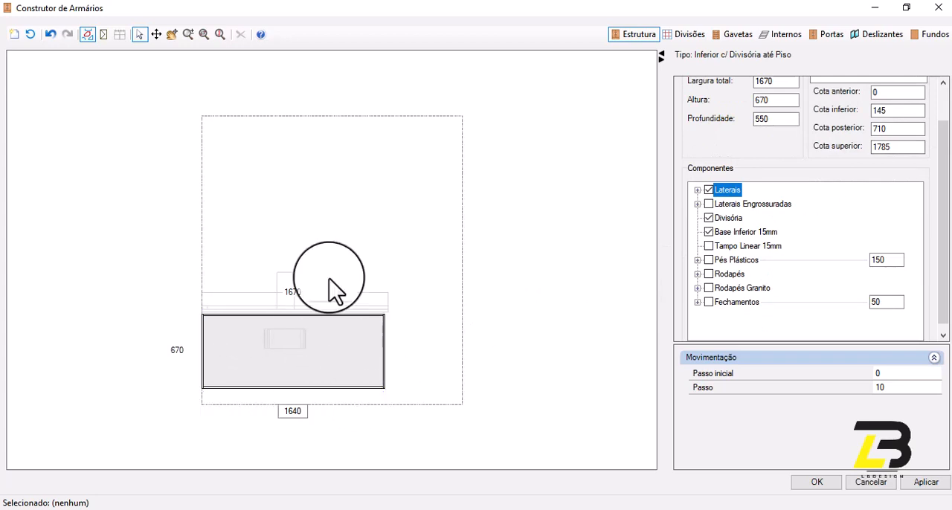
click(896, 93)
text(15)
key(Return)
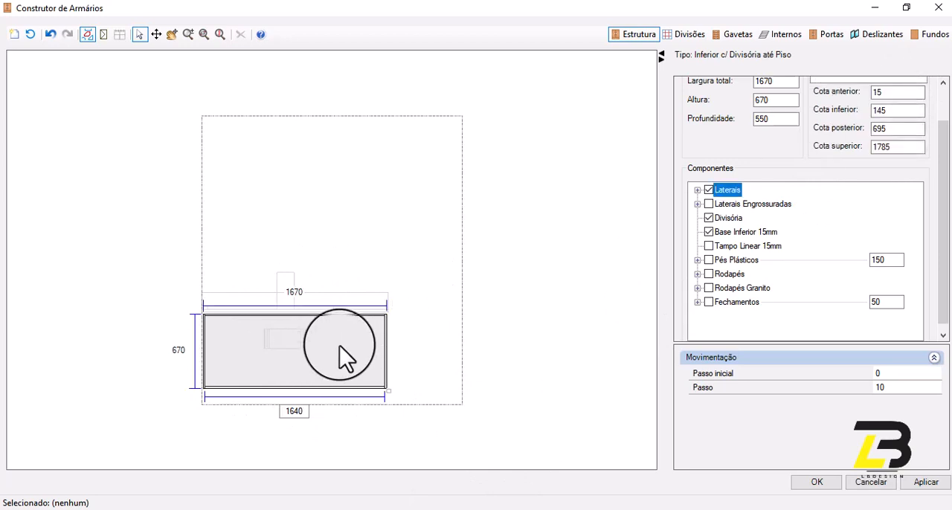
Insert a vertical movable Interna 15mm divider without front setback, leaving a 380 mm bay at the side wall
click(683, 36)
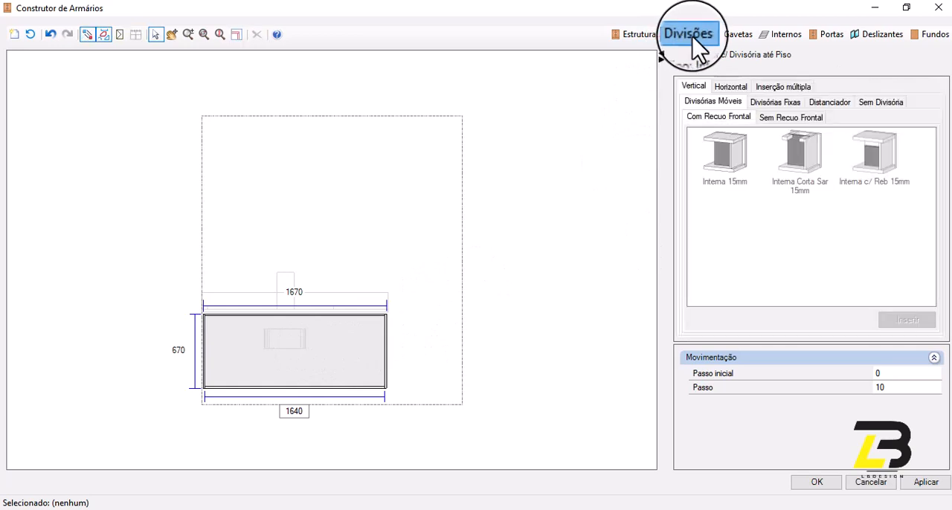
click(791, 117)
drag(717, 165, 246, 378)
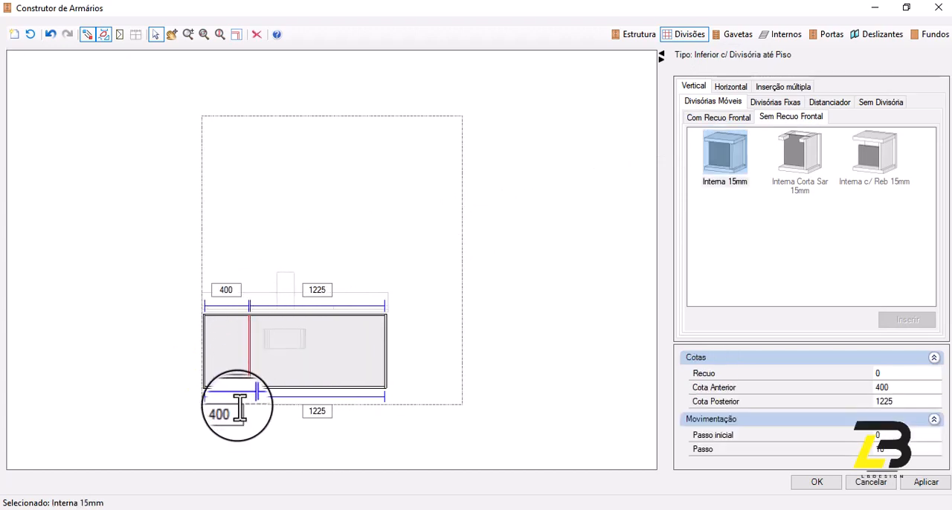
text(380)
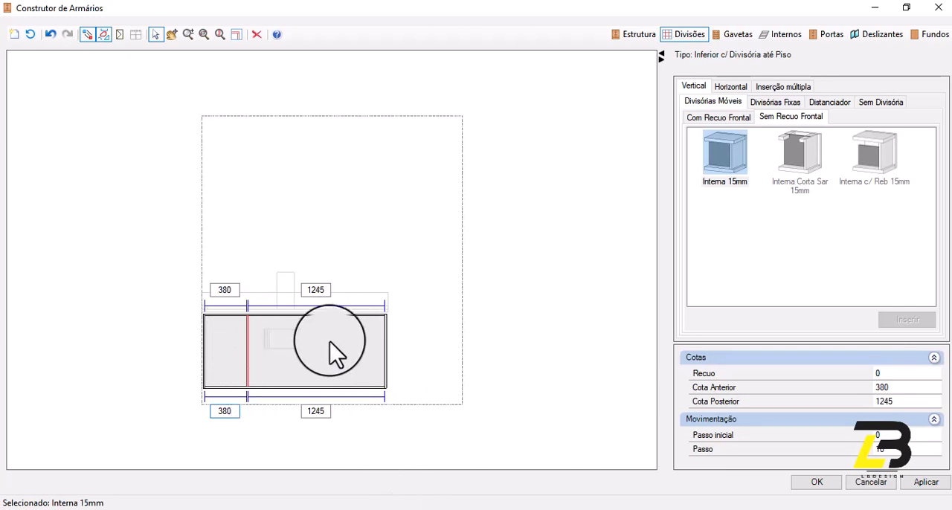
Select the 380 mm bay and examine its drawer layout in the hand sketch
click(225, 341)
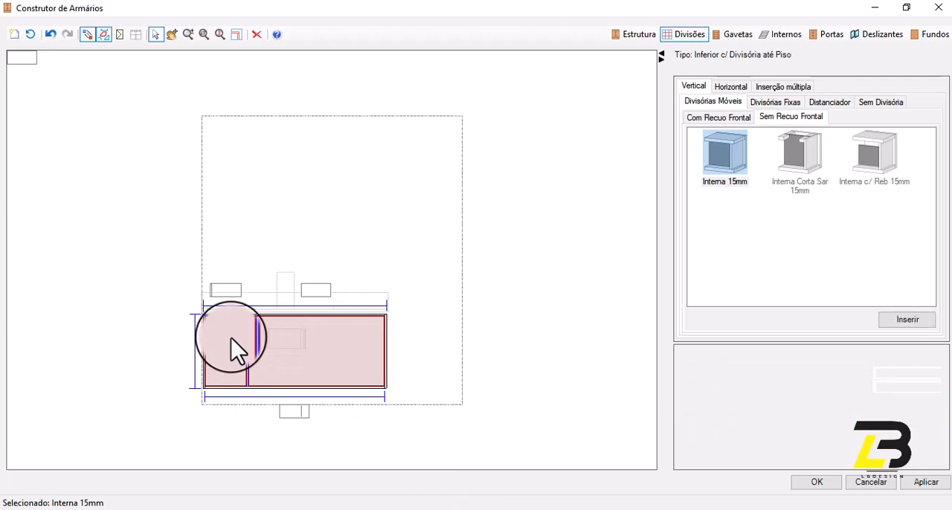
click(231, 339)
mouse_move(417, 506)
click(372, 408)
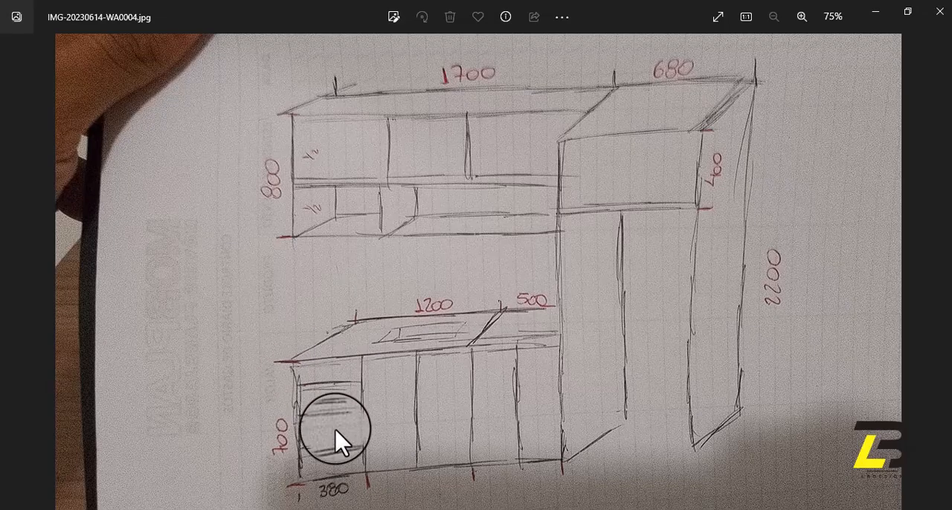
key(alt+Tab)
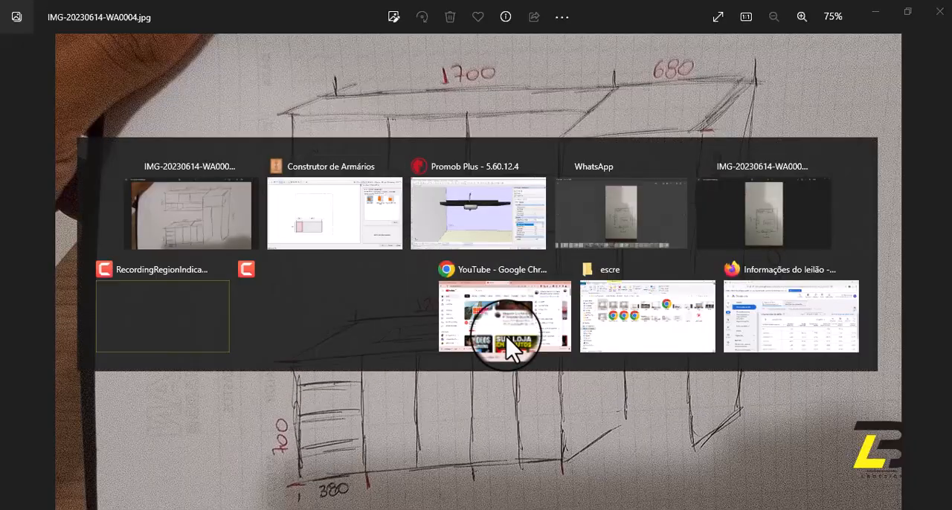
Insert four Gaveta c/ CF drawers with wooden Gola fronts in the 380 mm bay, and select the wider bay beside it
click(738, 36)
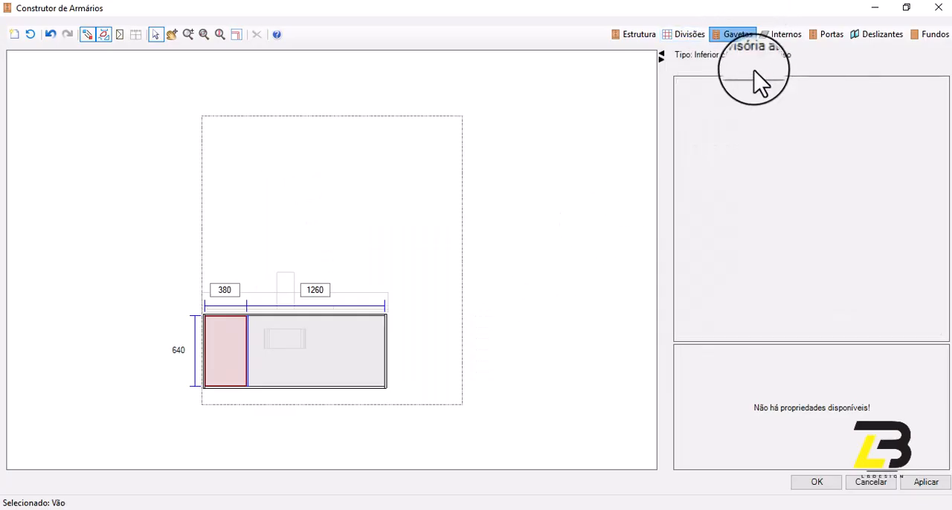
click(740, 35)
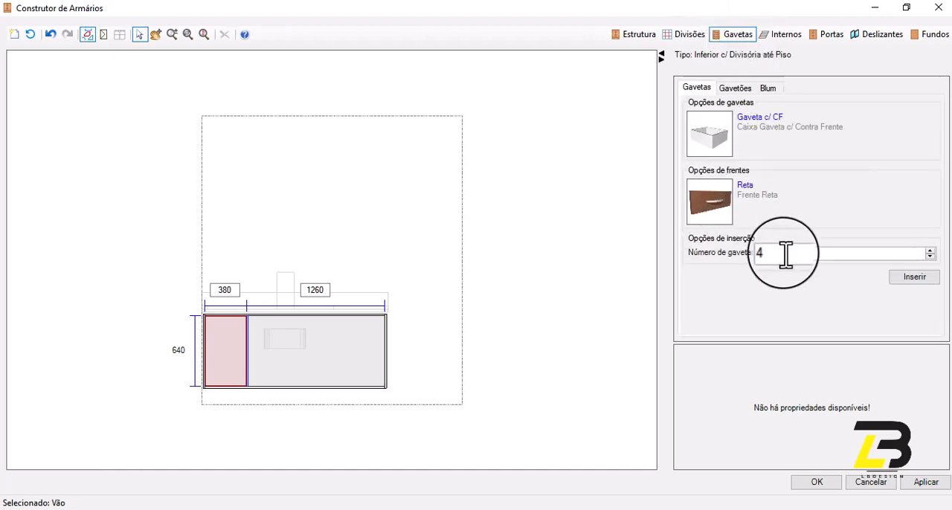
click(704, 204)
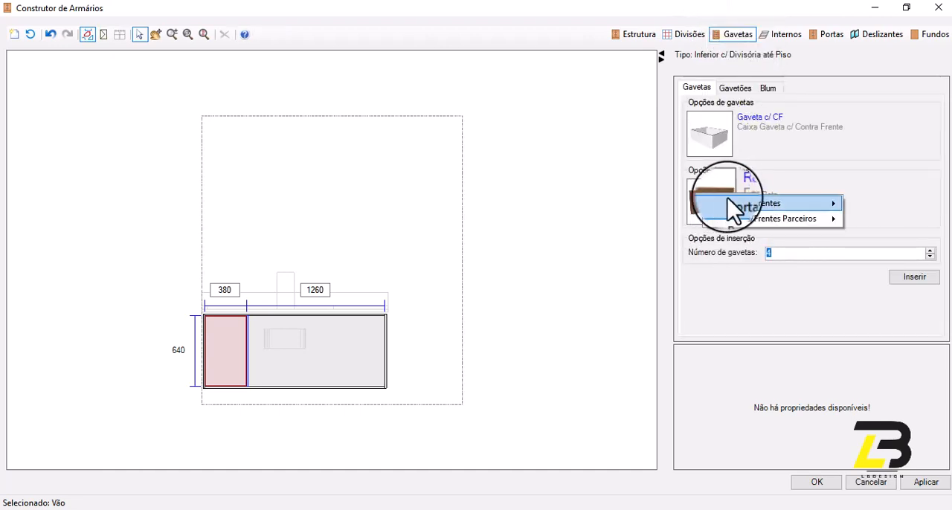
mouse_move(737, 207)
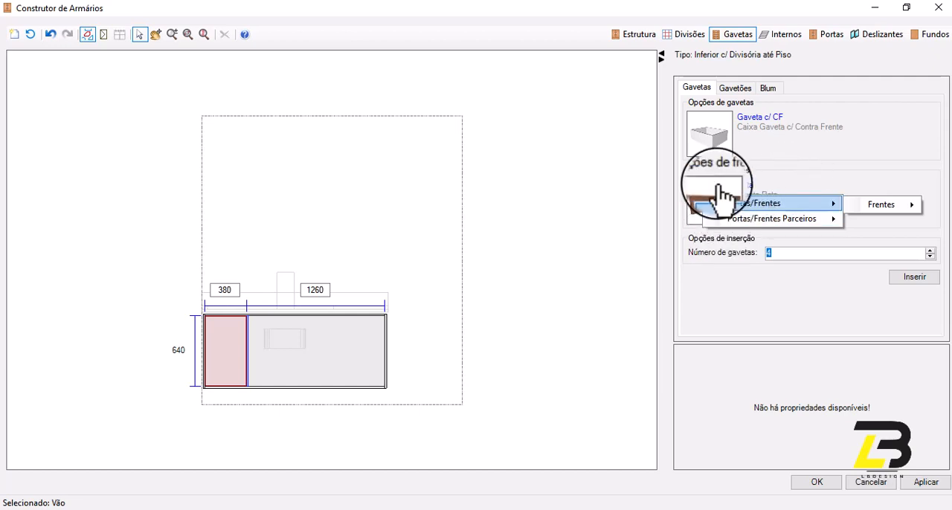
click(792, 162)
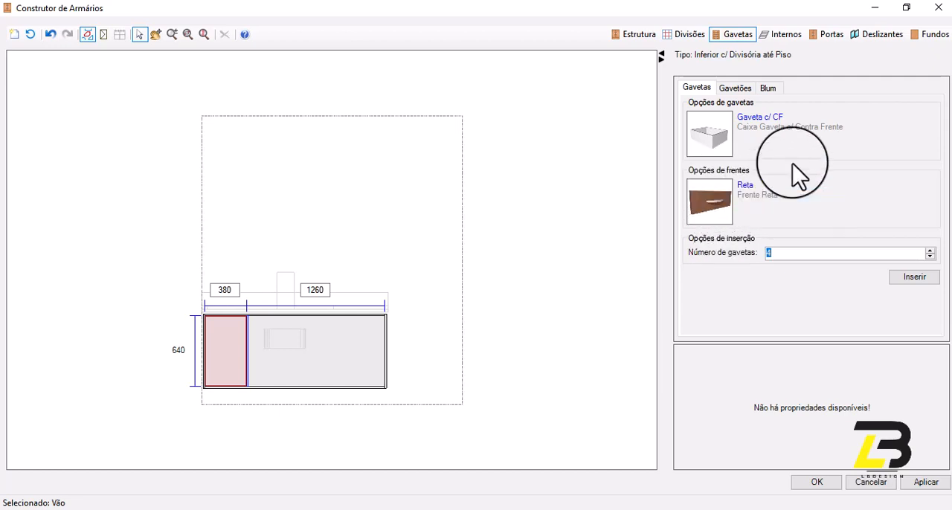
click(716, 207)
mouse_move(766, 212)
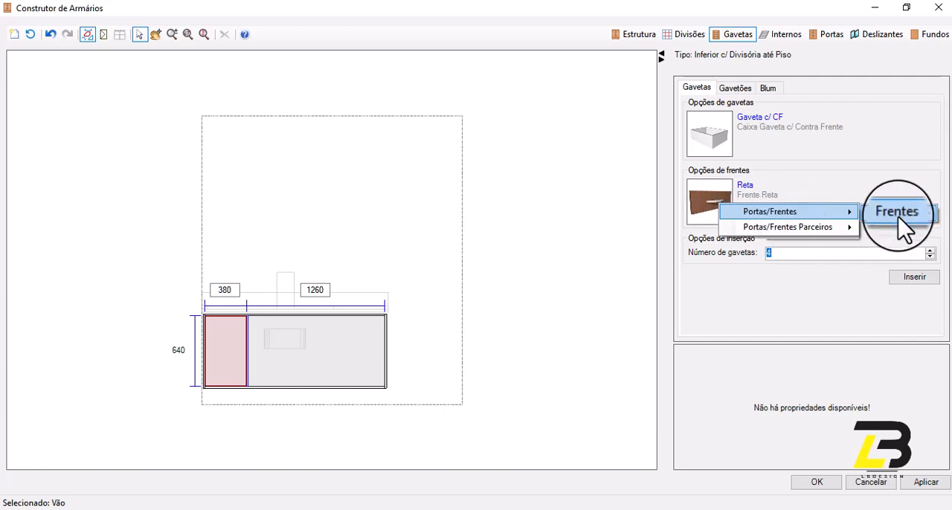
mouse_move(898, 213)
mouse_move(822, 217)
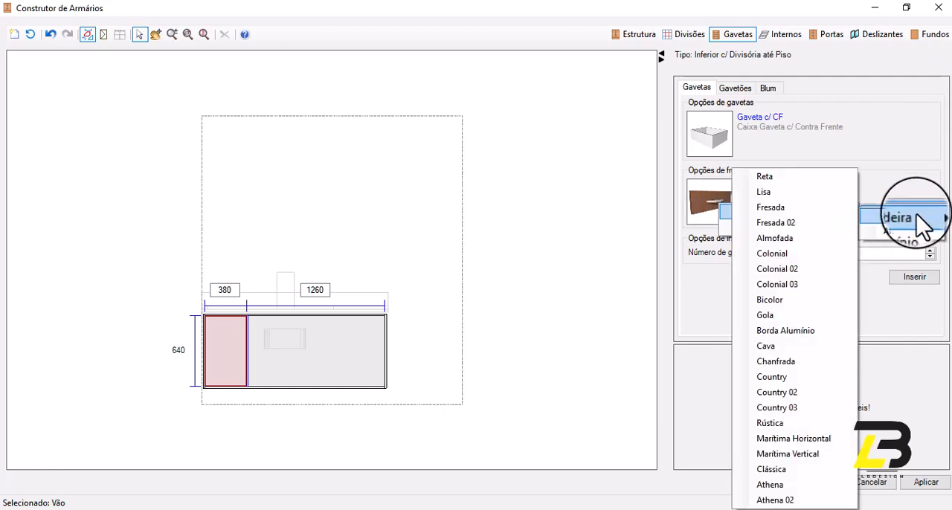
mouse_move(779, 319)
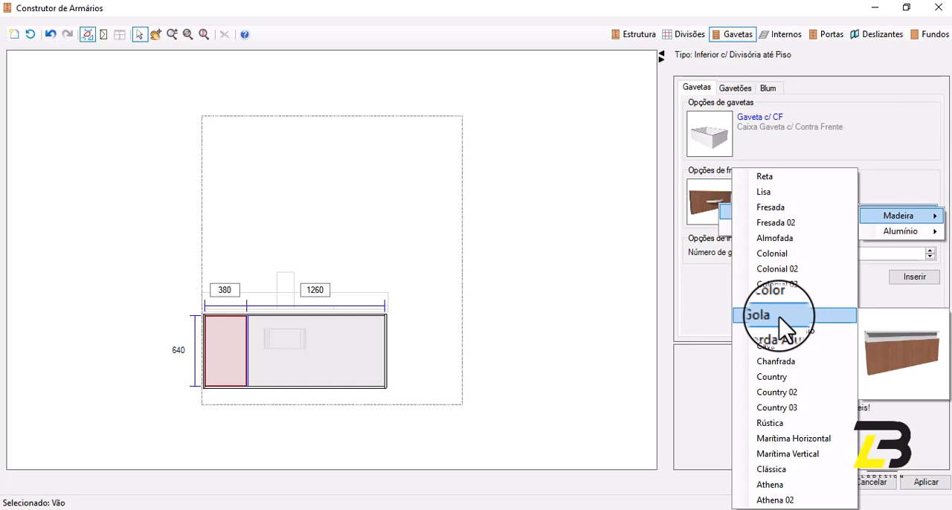
click(779, 319)
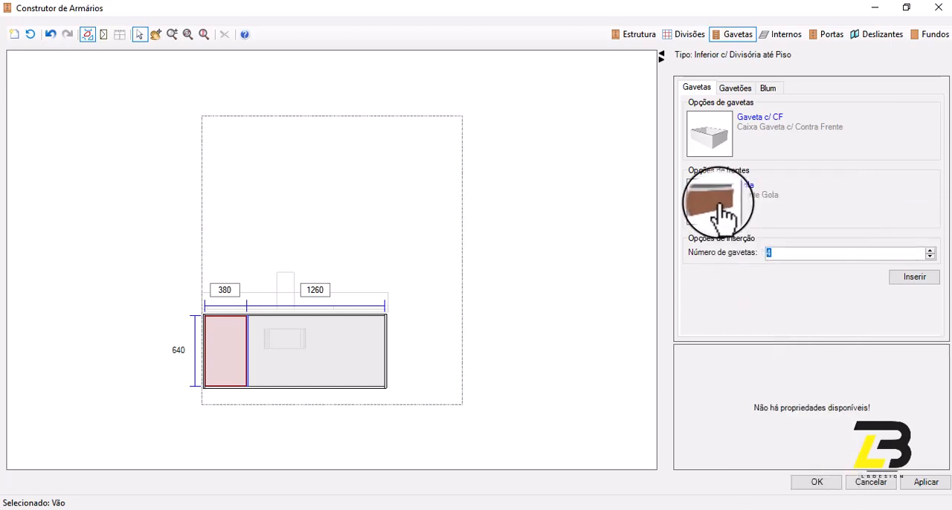
drag(719, 210, 223, 342)
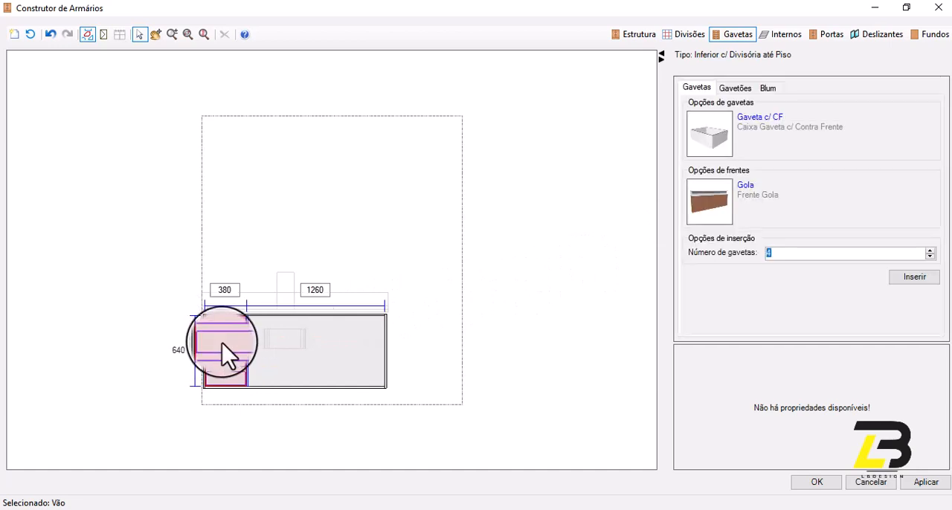
click(345, 359)
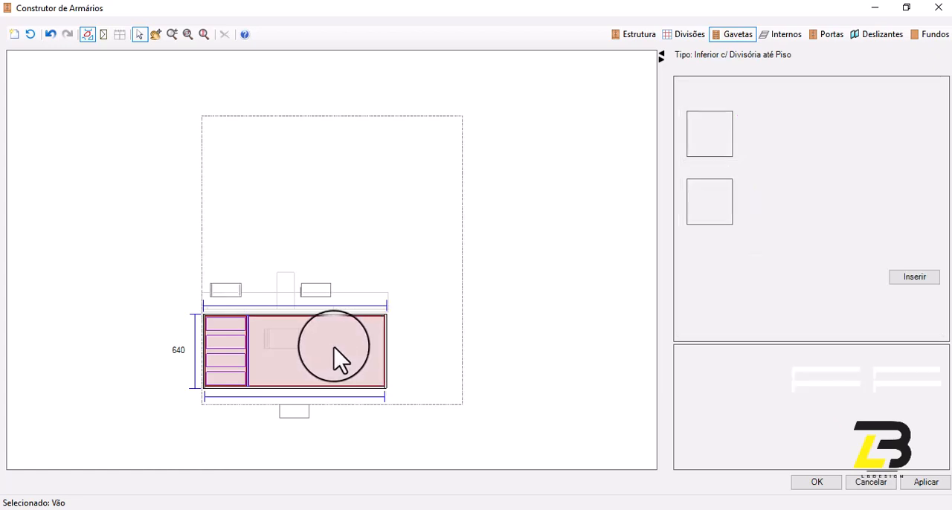
Check the base cabinet's divisions in the hand sketch and insert a vertical Interna 15mm divider in the middle of the wider bay
click(395, 508)
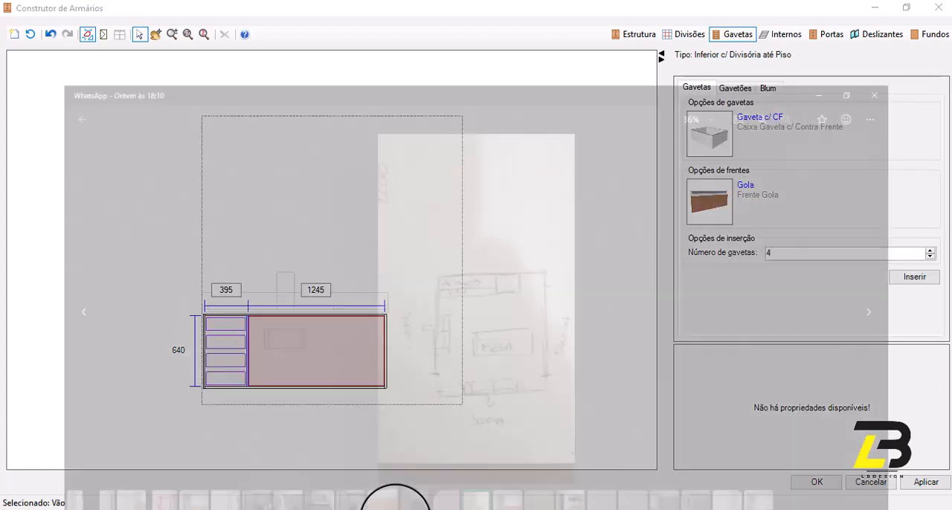
mouse_move(395, 490)
click(340, 450)
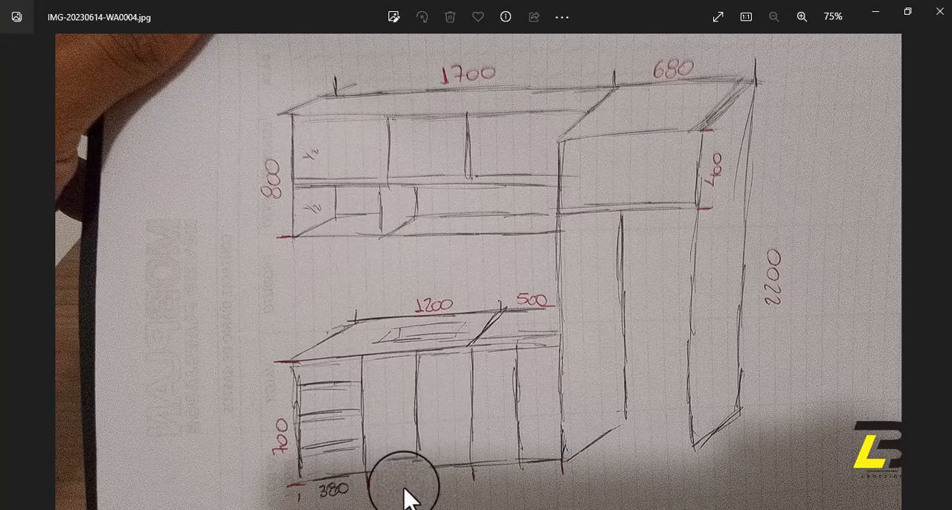
mouse_move(362, 502)
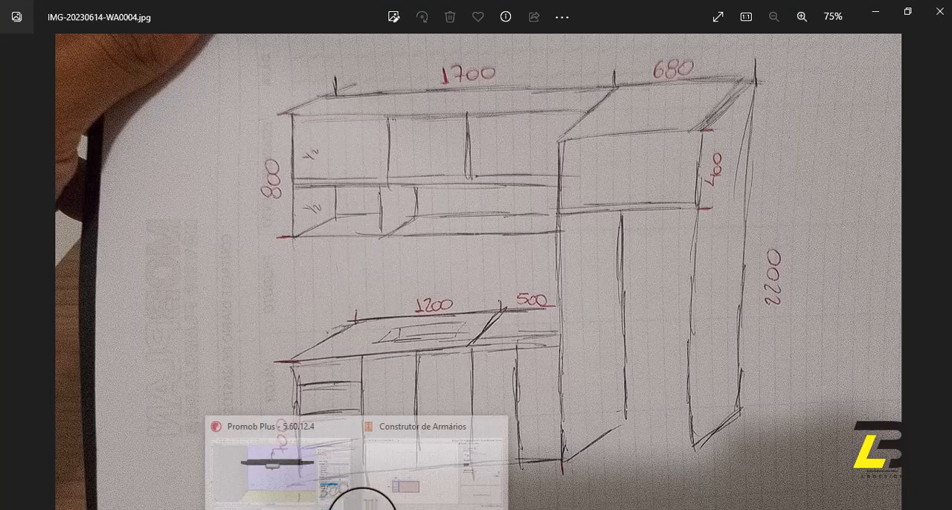
click(430, 462)
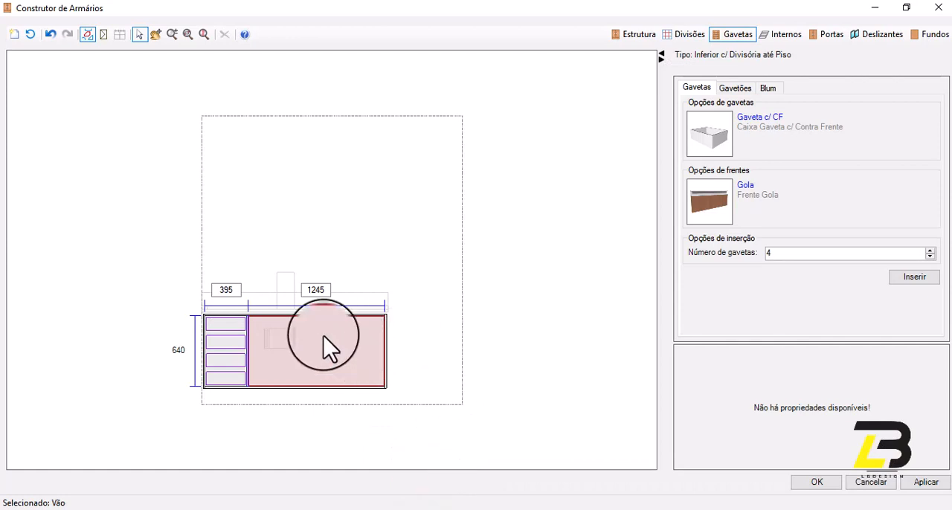
click(686, 36)
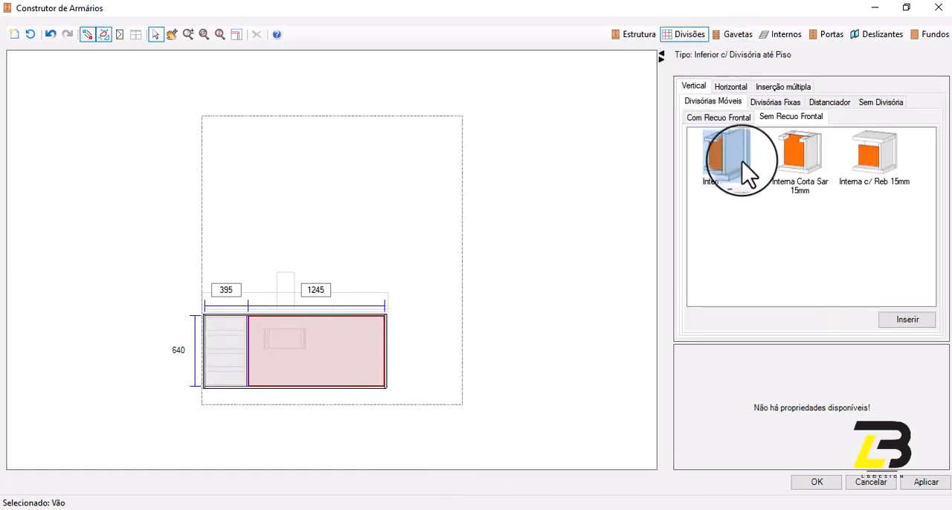
click(352, 357)
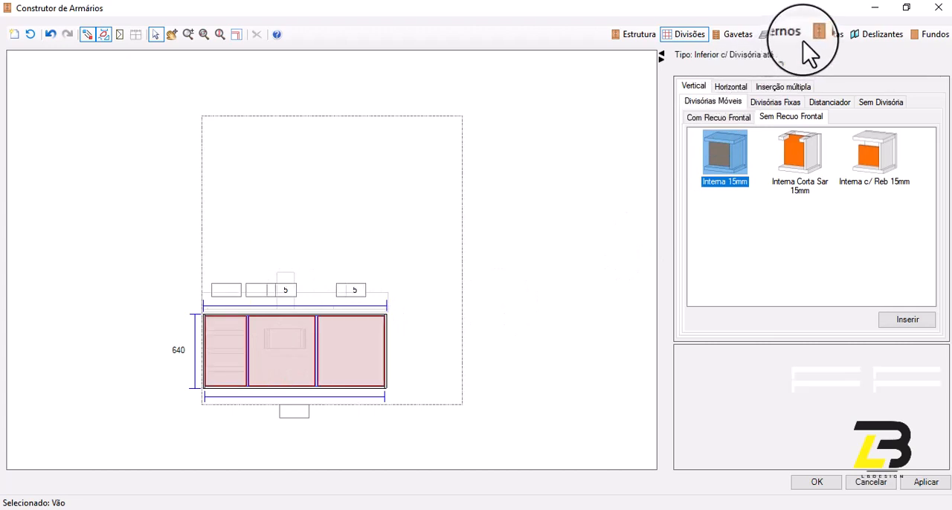
Insert a pair of Gola doors in each of the two bays beside the drawers
click(827, 35)
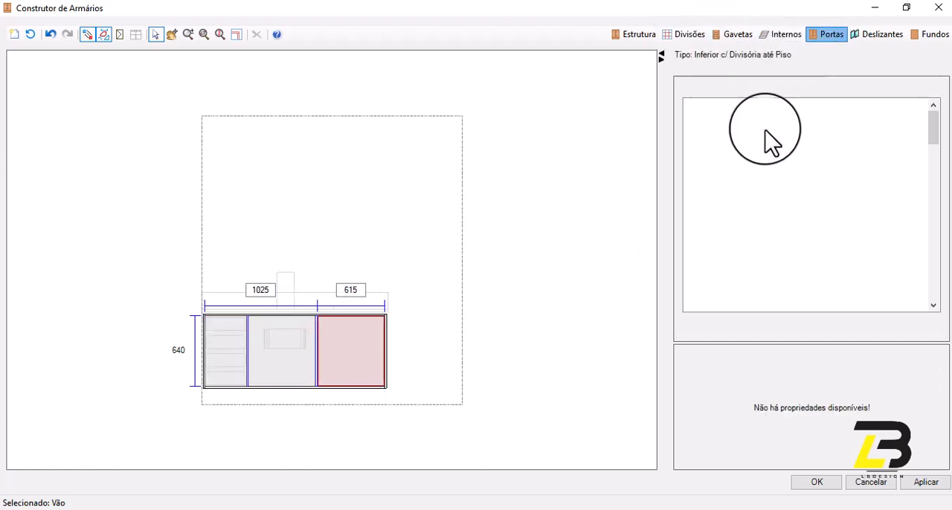
click(797, 133)
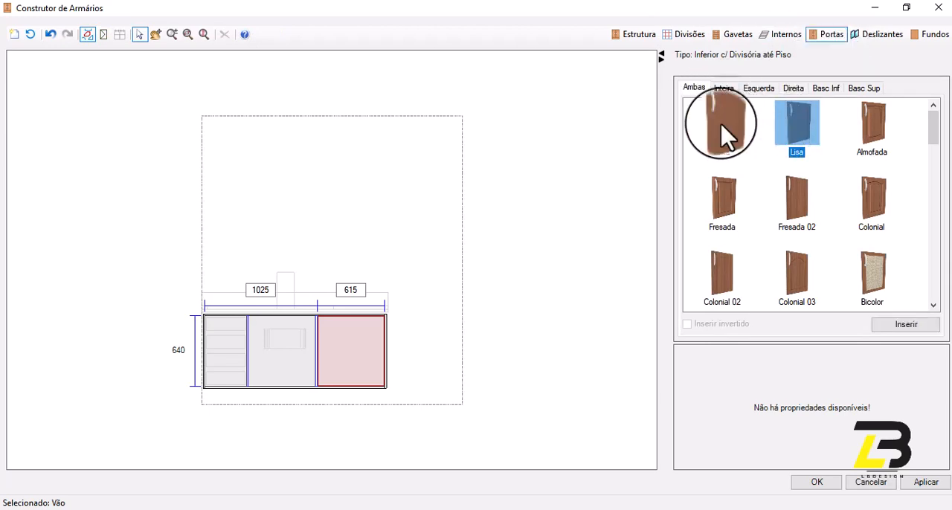
scroll(718, 153, down, 3)
click(729, 142)
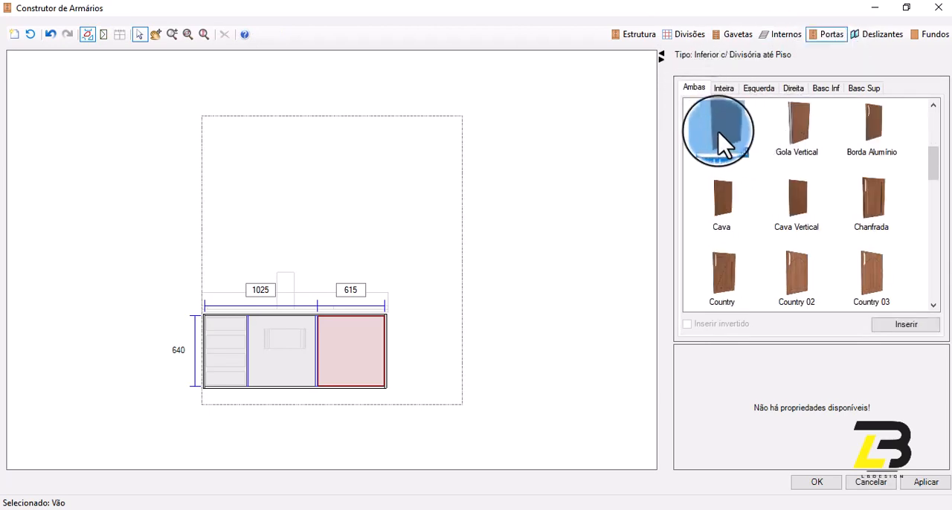
drag(721, 126, 363, 338)
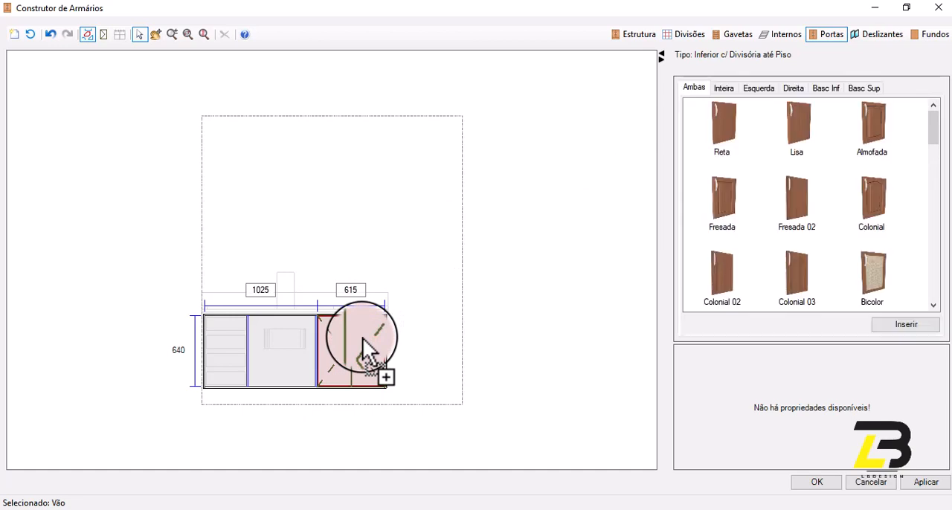
scroll(723, 144, down, 1)
click(722, 144)
drag(723, 156, 296, 357)
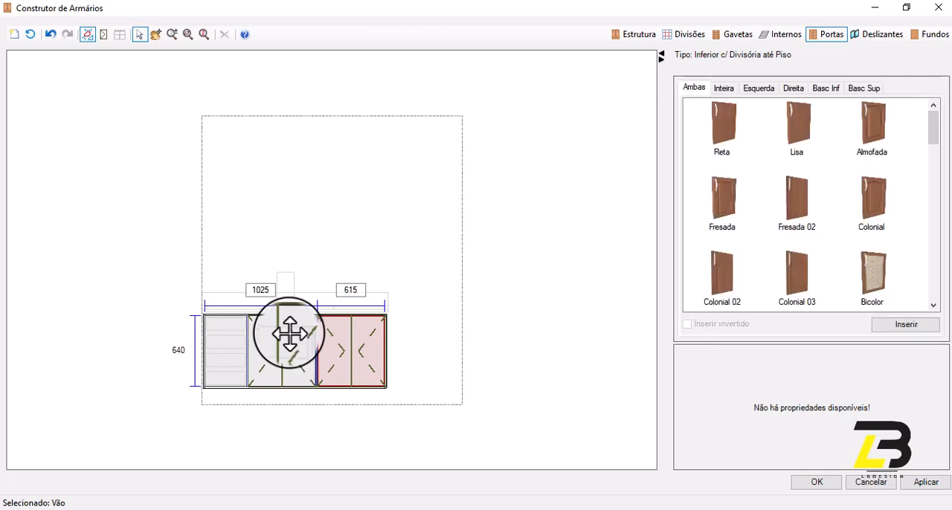
Insert a Fixa c/ Recuo Tras e c/ Fron 15mm shelf in each of the two door bays and accept the cabinet
click(684, 37)
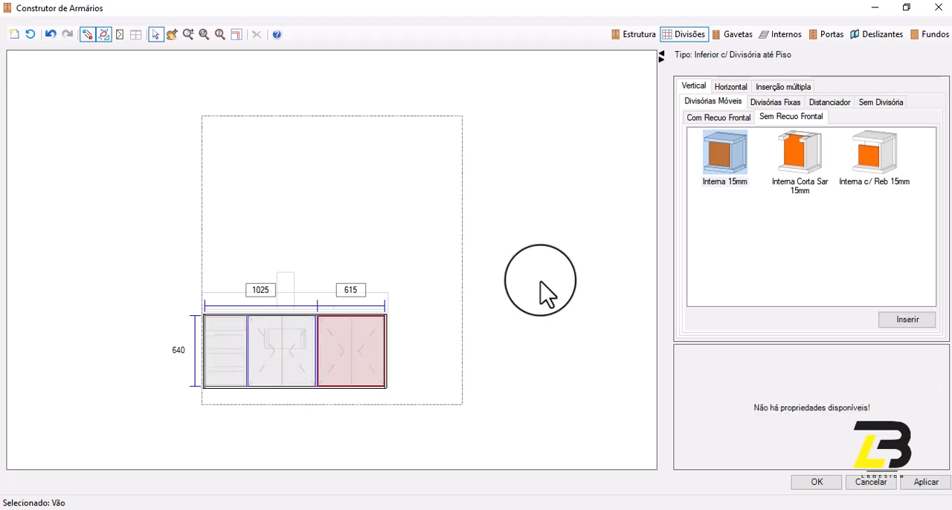
click(727, 87)
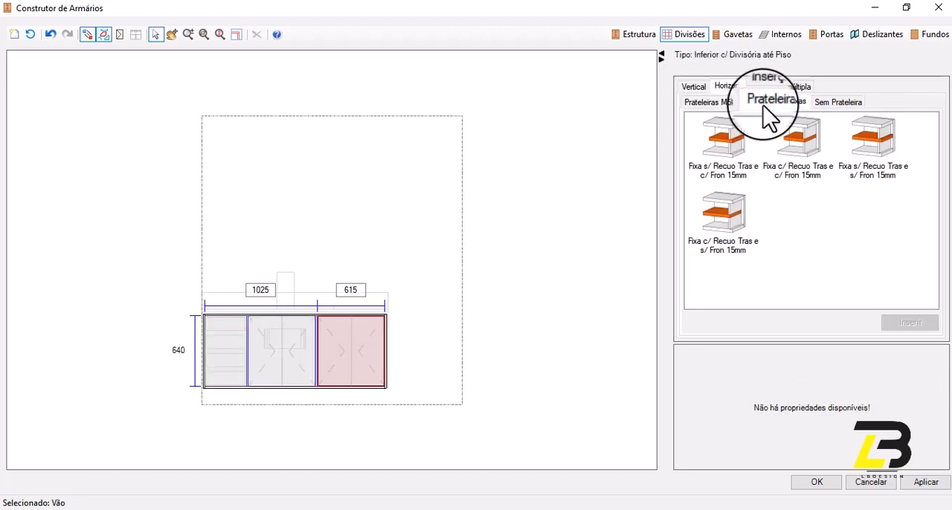
click(807, 147)
double_click(807, 147)
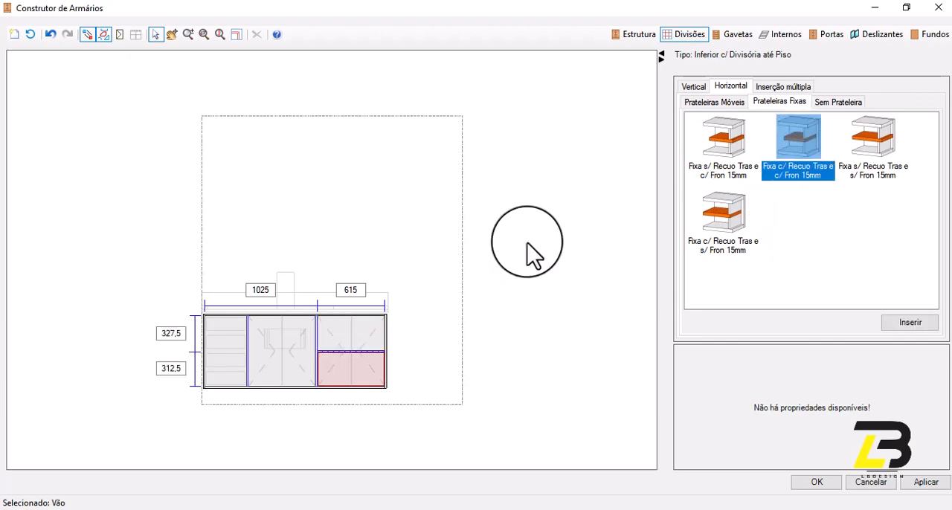
click(284, 337)
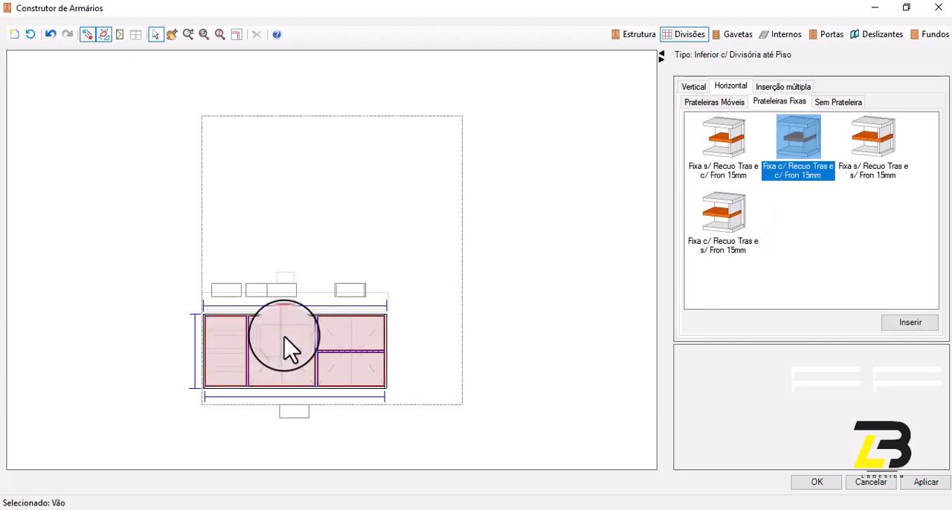
click(796, 156)
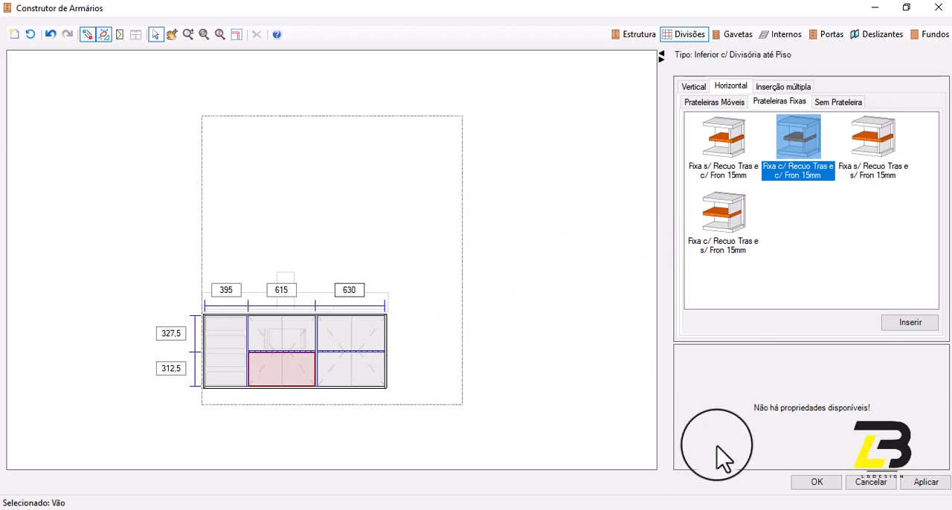
click(818, 485)
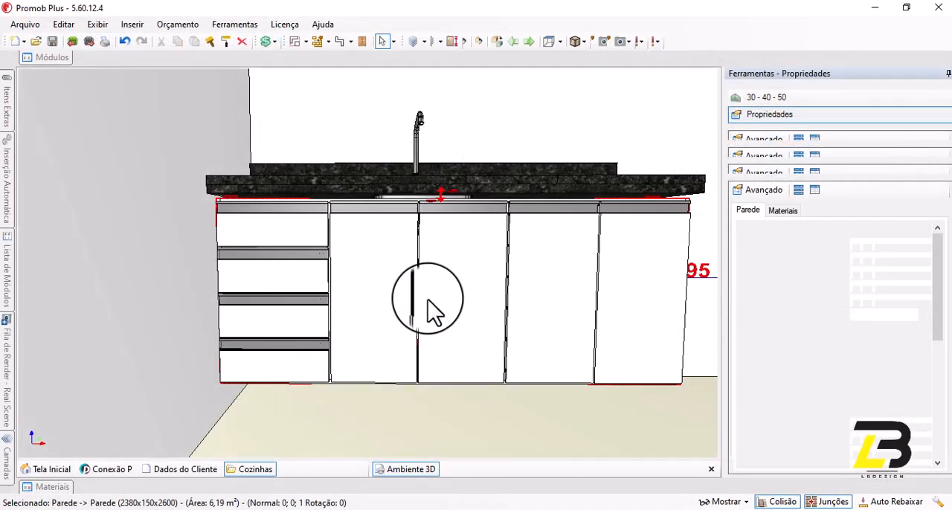
Open the cladding panel editor for the base cabinet, with a panel depth of 570 and a thickness of 15
middle_drag(428, 304, 497, 264)
mouse_move(430, 270)
middle_down()
mouse_move(452, 263)
mouse_move(429, 265)
middle_up()
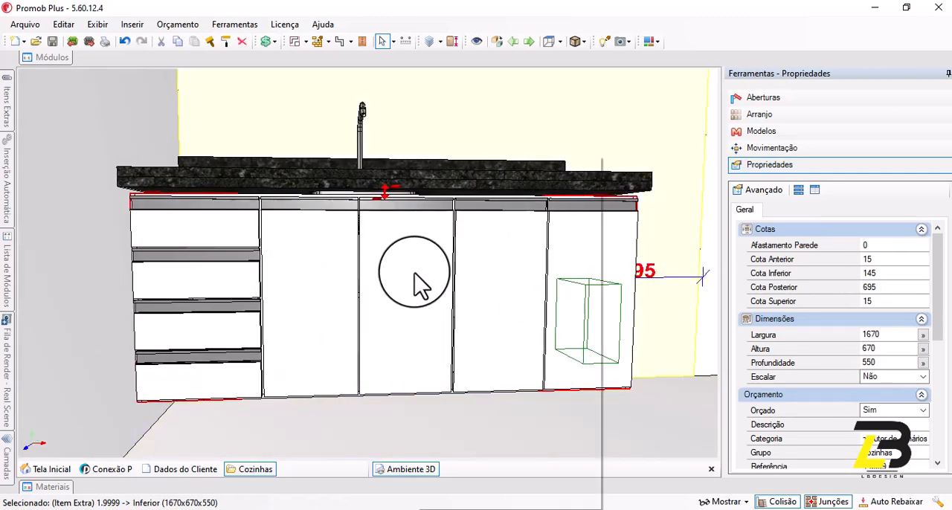
right_click(420, 286)
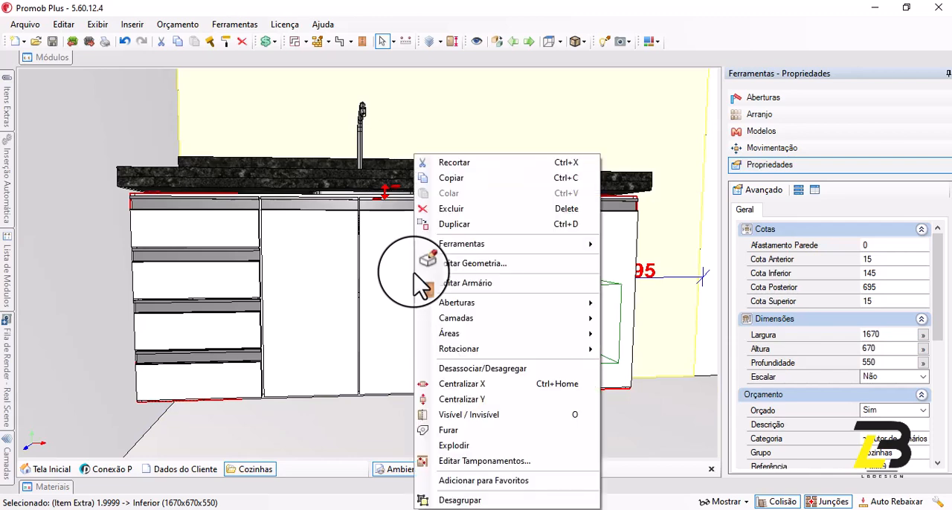
click(469, 462)
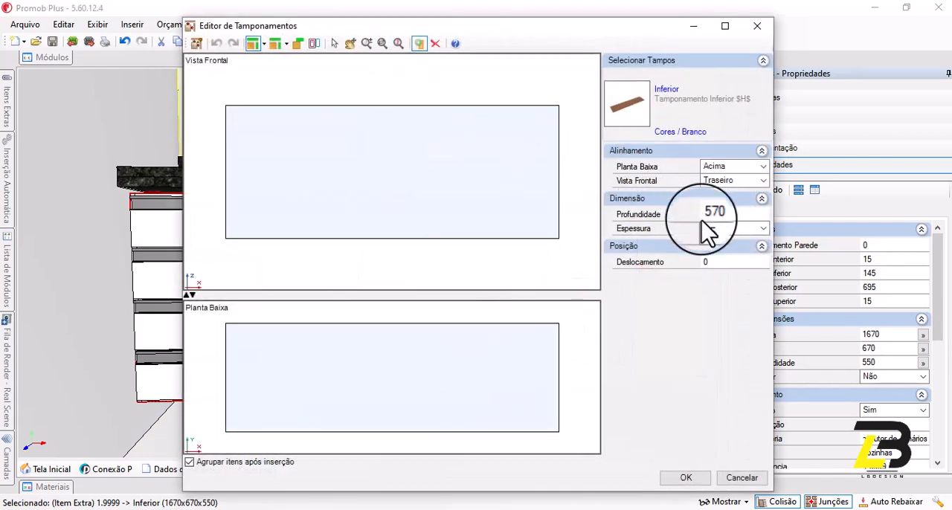
click(722, 215)
double_click(727, 215)
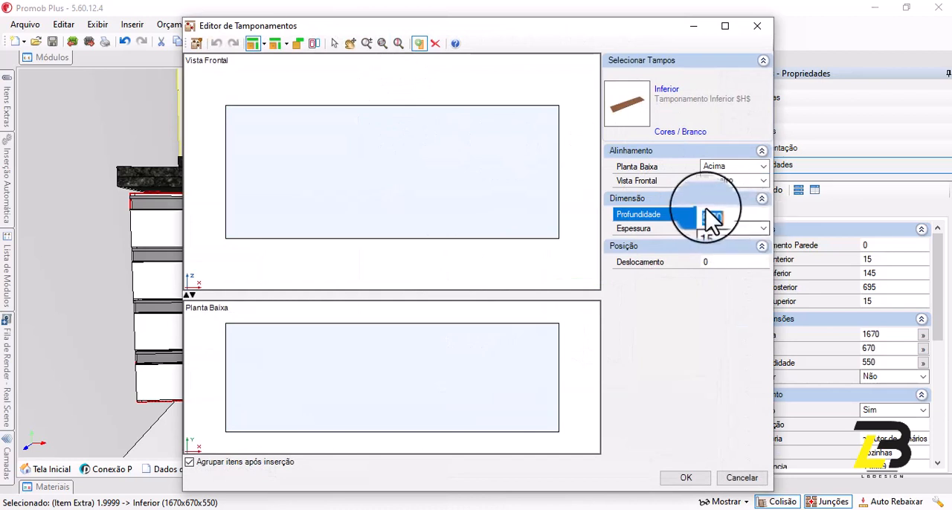
text(0)
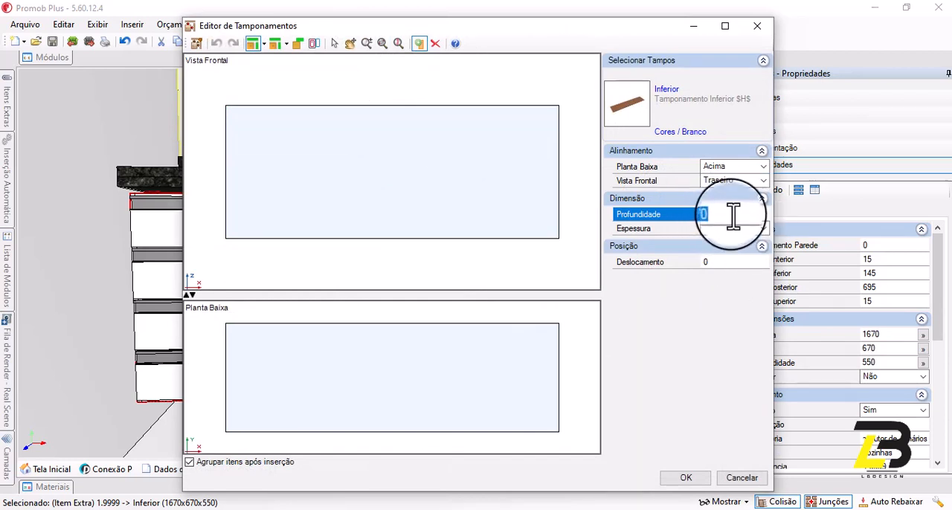
click(716, 229)
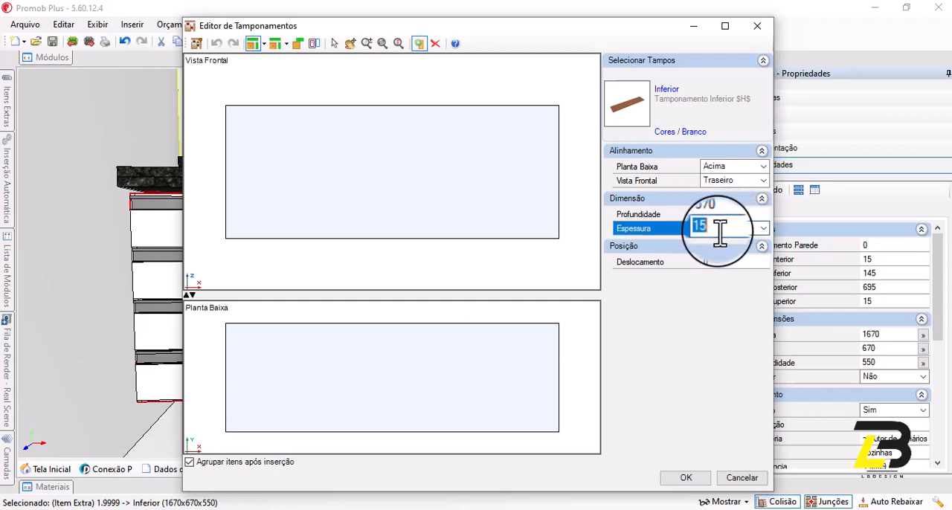
Add cladding panels to the underside, top and both sides of the base cabinet and accept them as a group
click(439, 272)
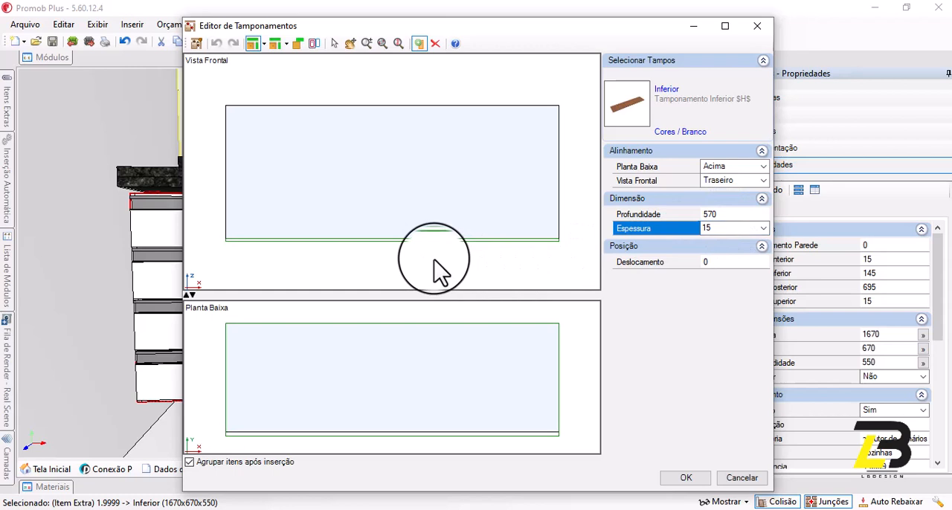
click(431, 257)
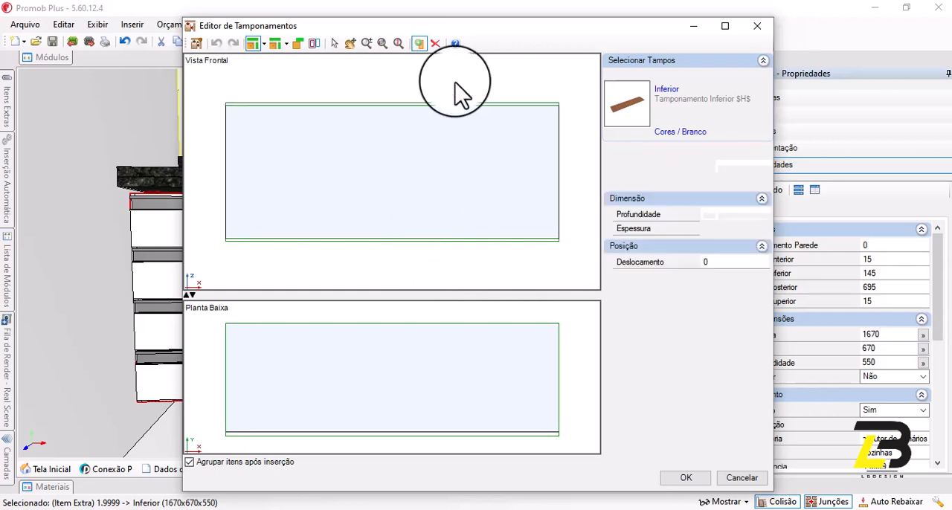
click(451, 98)
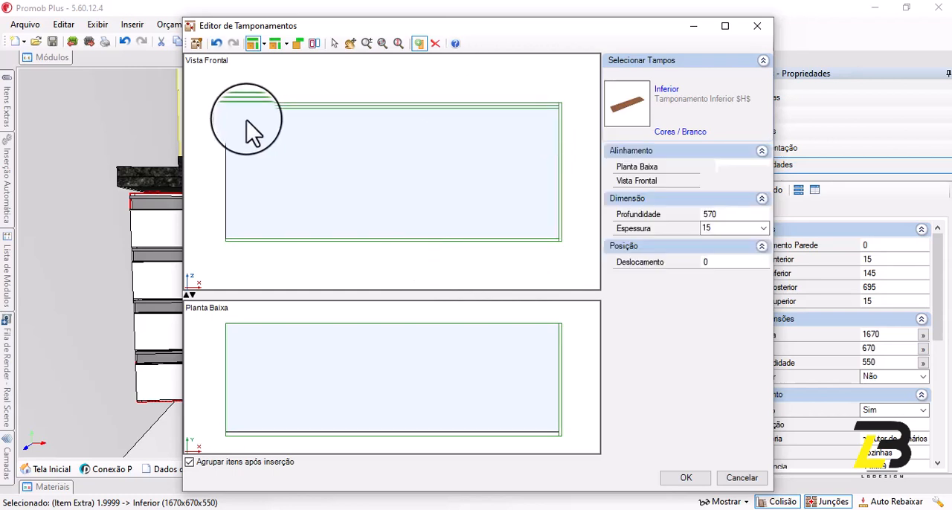
click(227, 132)
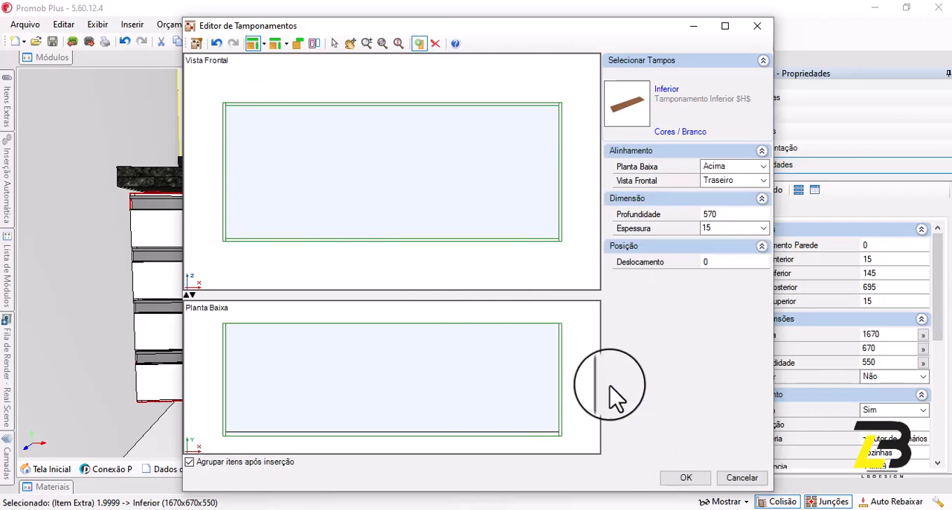
click(688, 480)
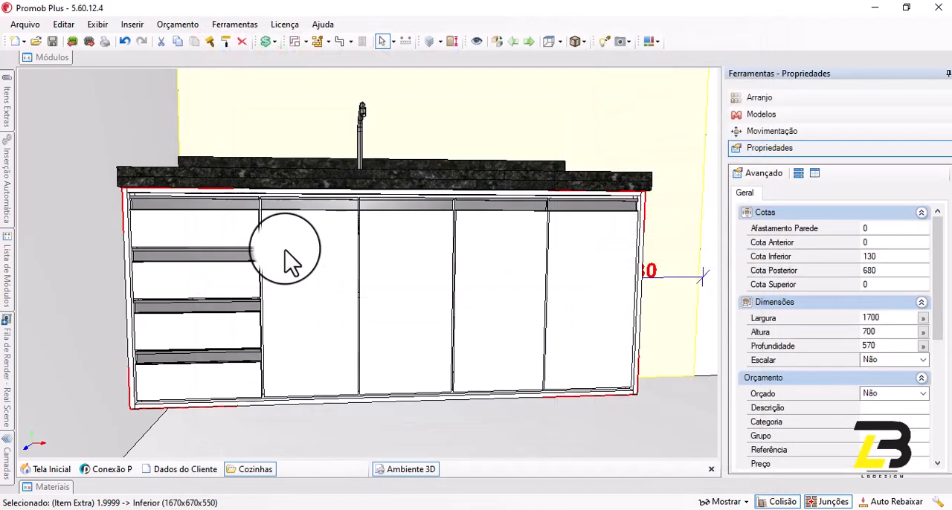
Shorten the top cladding panel from its back edge to a front strip about 51 mm deep, clearing the sink bowl
middle_drag(285, 250, 351, 253)
click(393, 187)
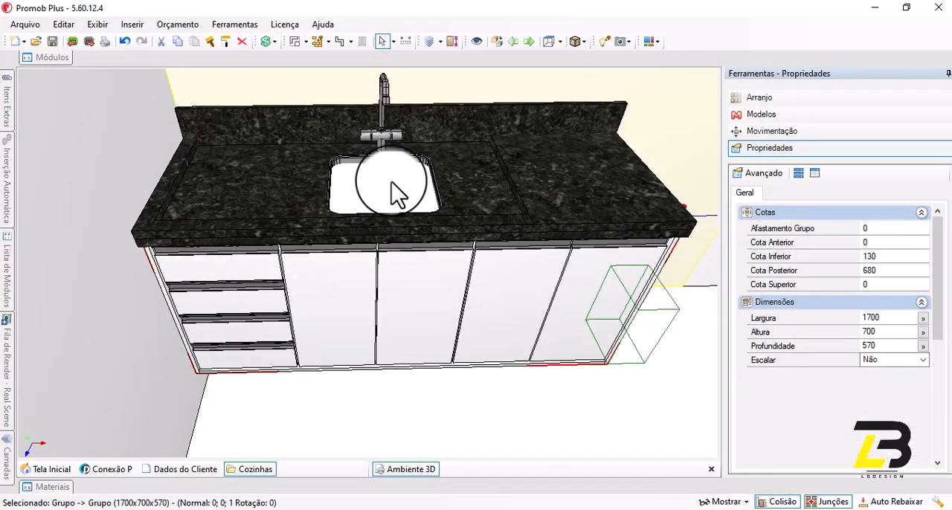
click(389, 174)
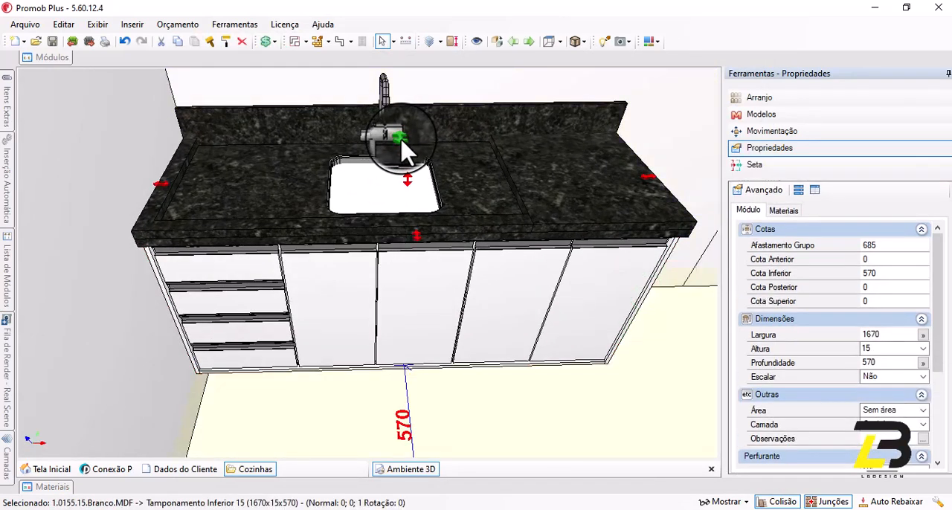
click(382, 186)
click(383, 186)
middle_drag(382, 186, 447, 179)
drag(494, 162, 403, 224)
click(773, 164)
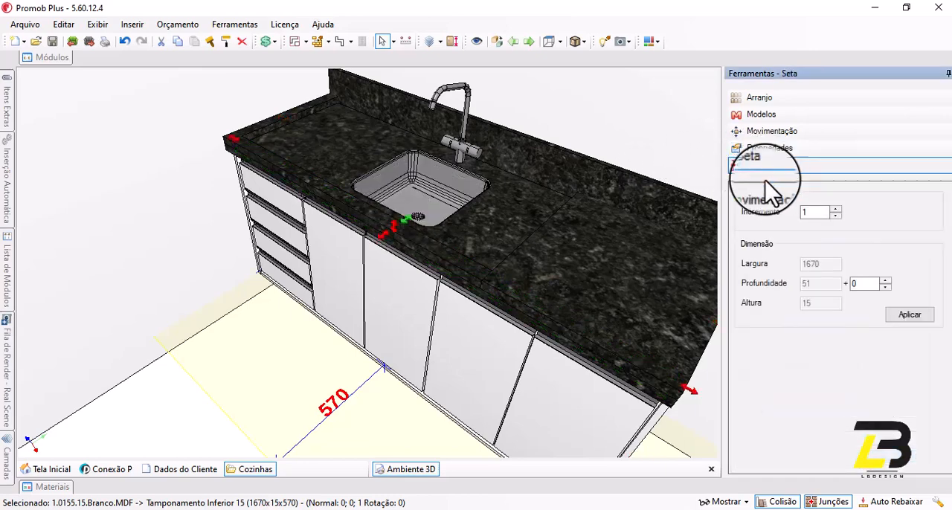
Check the tall unit in the hand sketch and duplicate the base cabinet's side cladding panel facing it, offsetting the copy 15 mm outward
mouse_move(364, 275)
middle_down()
mouse_move(318, 235)
mouse_move(383, 167)
mouse_move(415, 170)
mouse_move(397, 121)
mouse_move(341, 123)
mouse_move(516, 257)
mouse_move(312, 215)
mouse_move(365, 235)
mouse_move(359, 253)
mouse_move(391, 260)
mouse_move(389, 227)
middle_up()
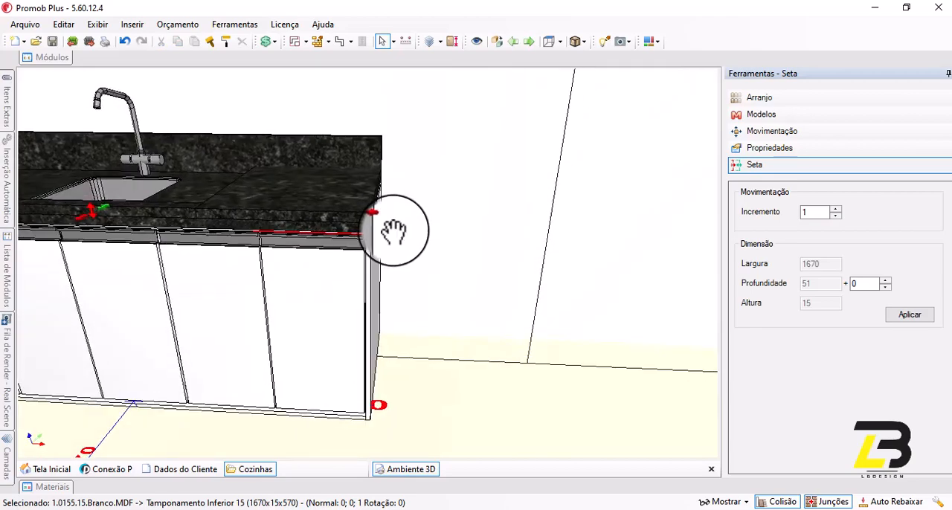
mouse_move(367, 496)
click(372, 444)
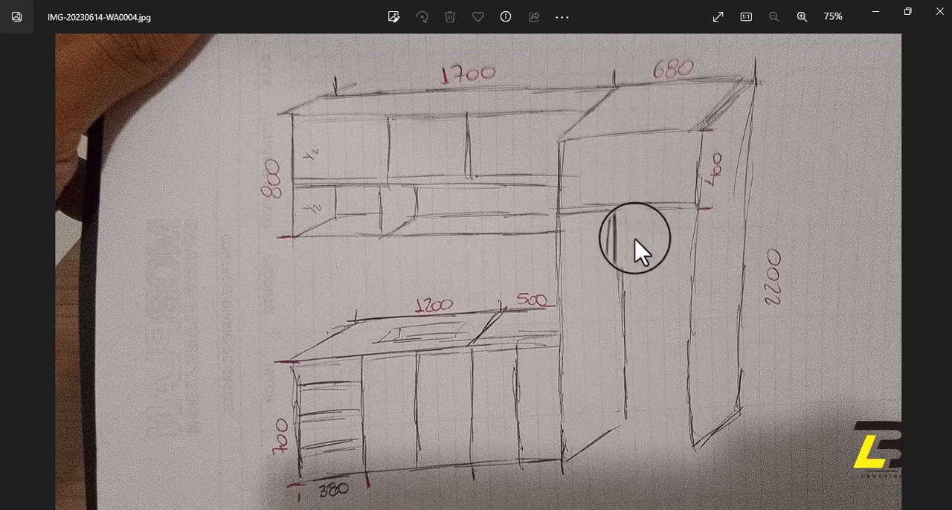
key(alt+Tab)
middle_drag(485, 230, 429, 242)
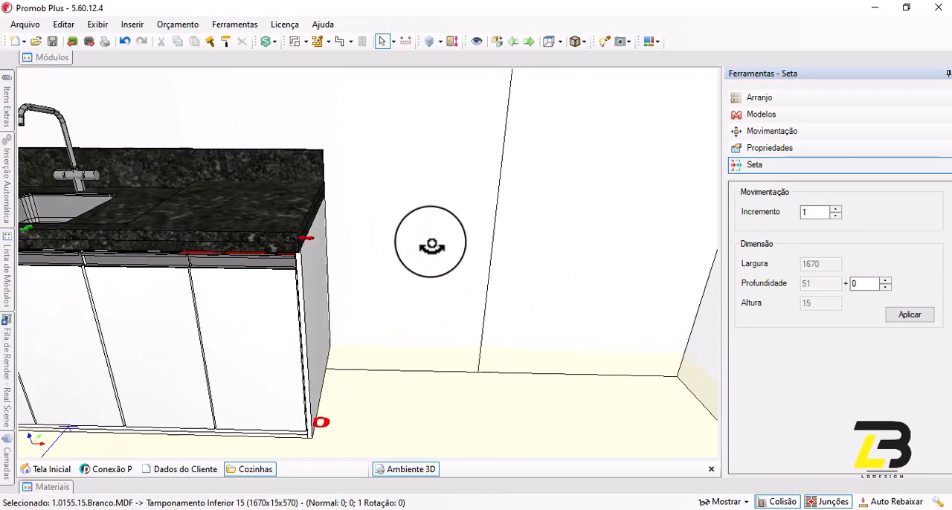
click(308, 283)
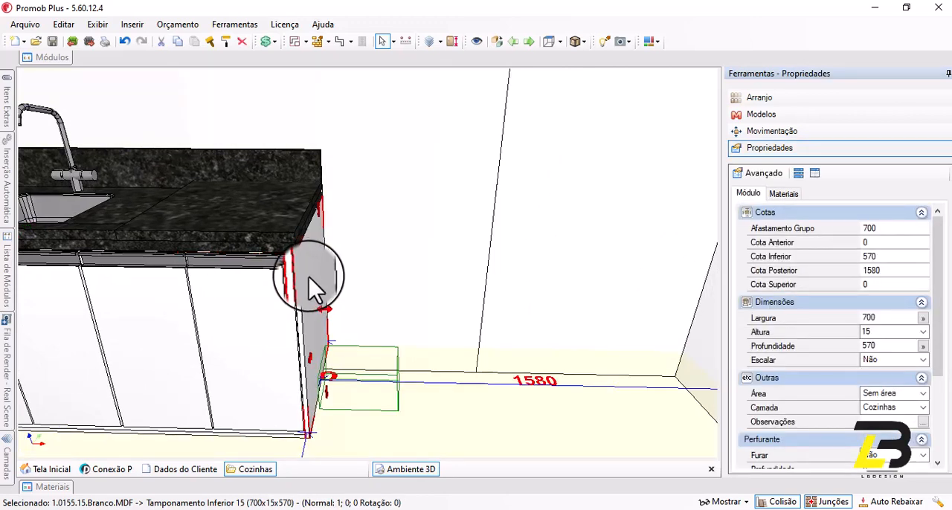
middle_drag(311, 284, 352, 246)
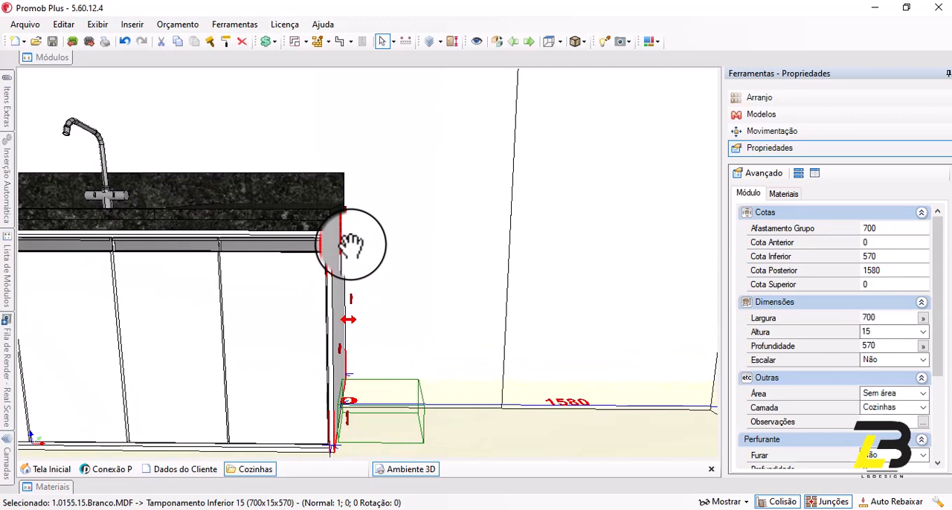
key(ctrl+r)
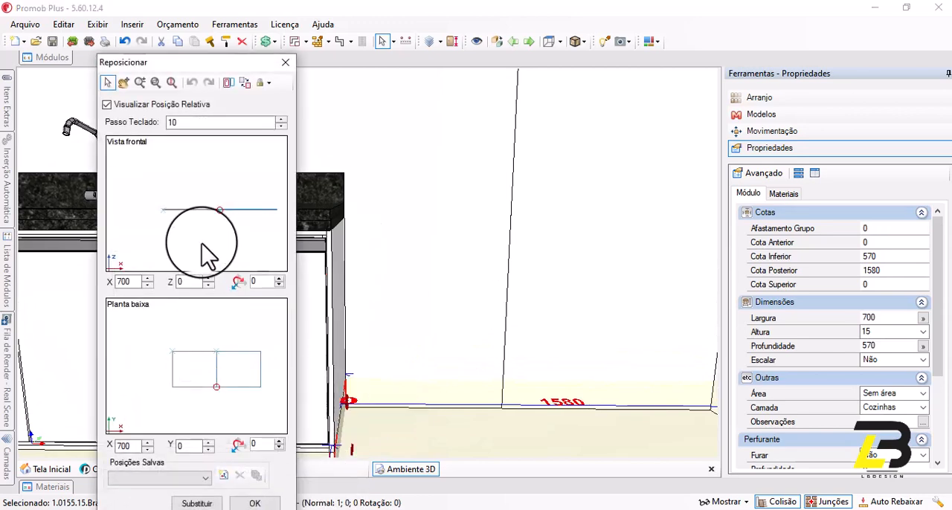
key(ctrl+Left)
key(ctrl+Down)
key(ctrl+Up)
key(ctrl+Up)
click(253, 502)
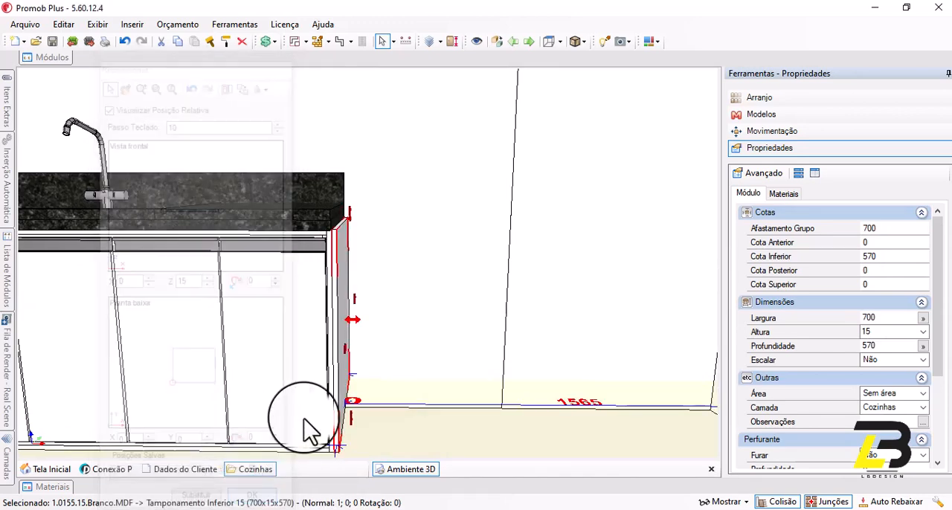
Check the tall unit's height in the sketch and set the copied side panel's width (Largura) to 2200
middle_drag(309, 427, 358, 289)
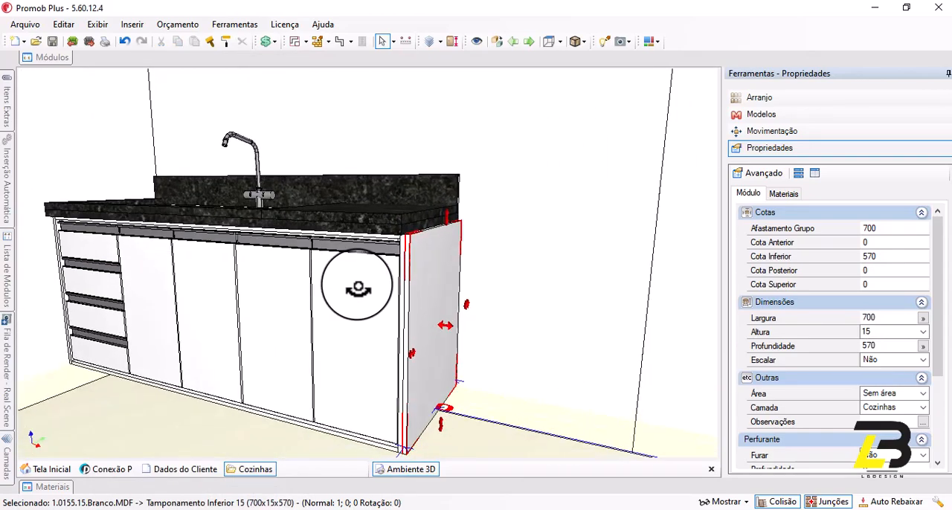
key(alt+Tab)
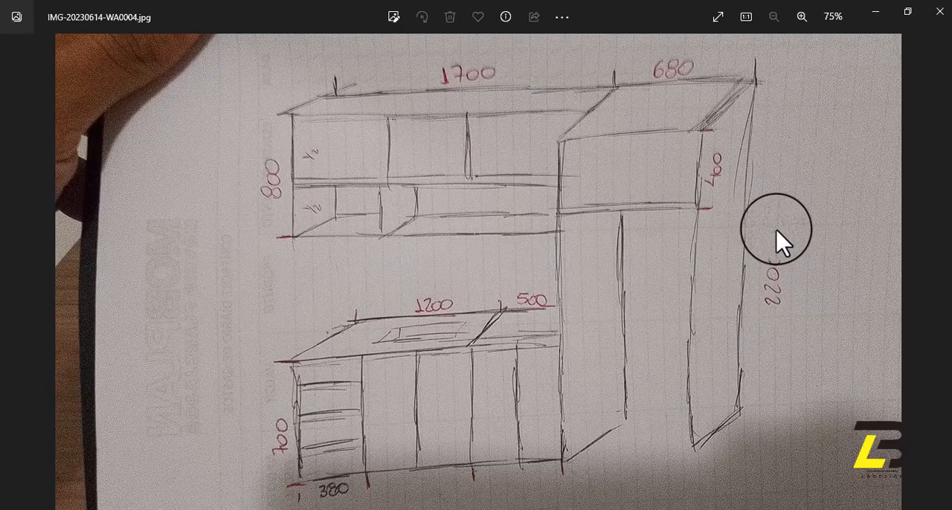
key(alt+Tab)
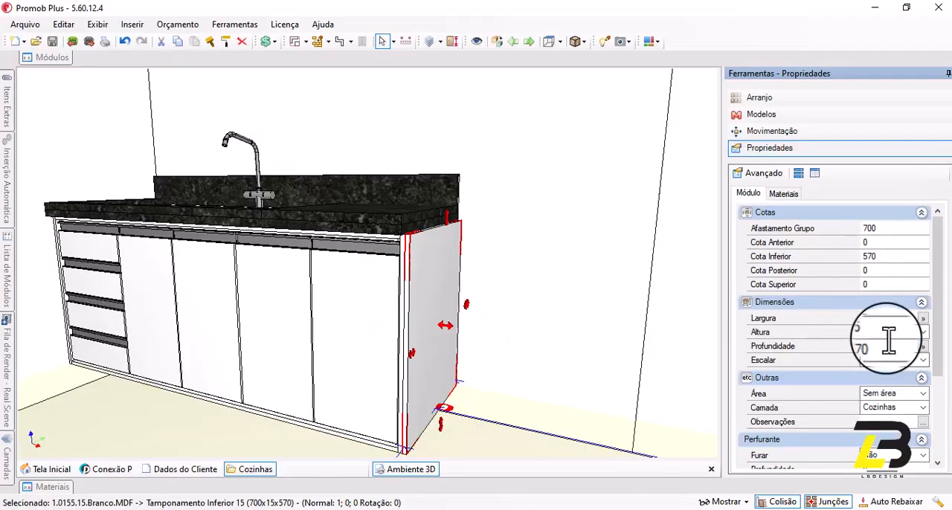
click(441, 275)
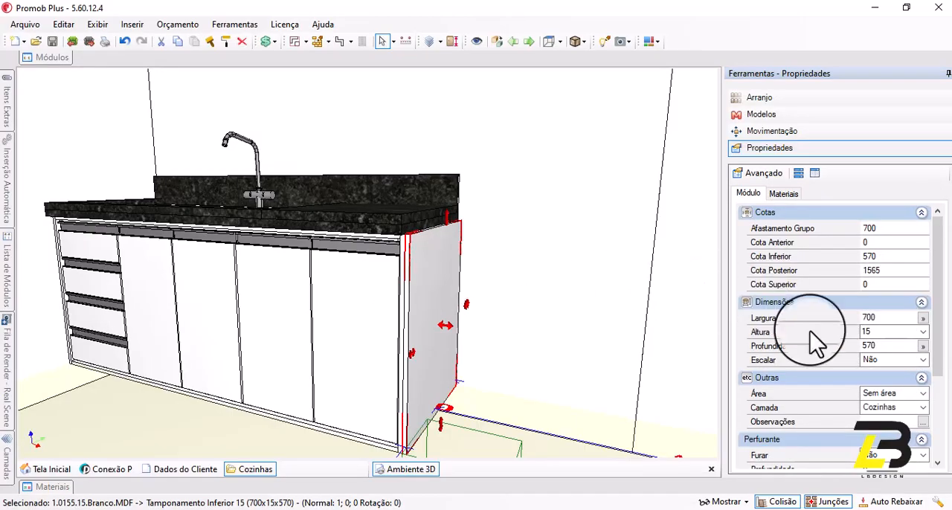
click(883, 318)
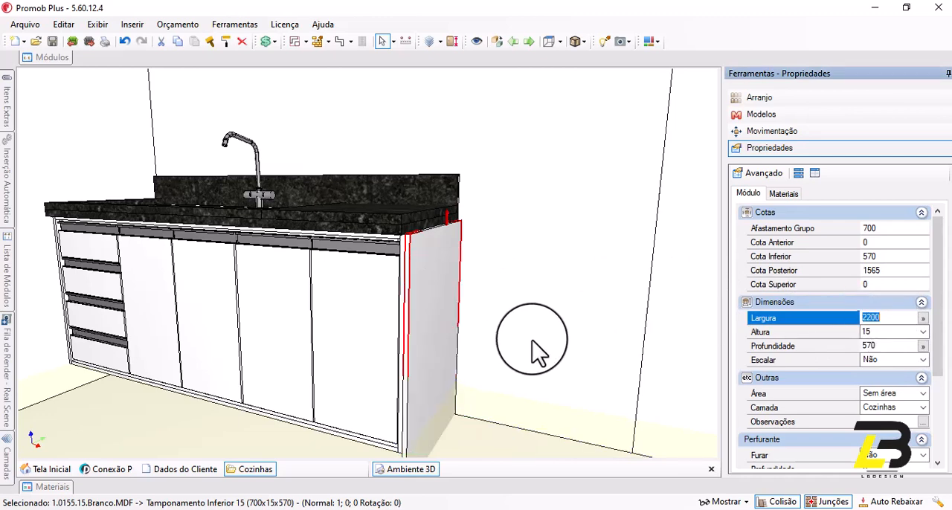
click(459, 350)
Separate the 2200 mm panel from its group with Desassociar/Desagregar and pull it away from the base cabinet
middle_drag(364, 434, 397, 305)
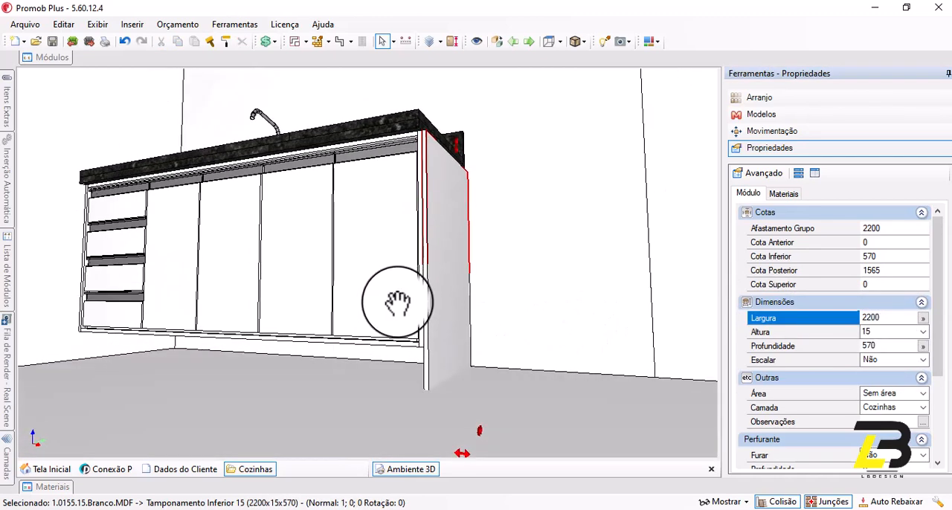
scroll(428, 345, up, 4)
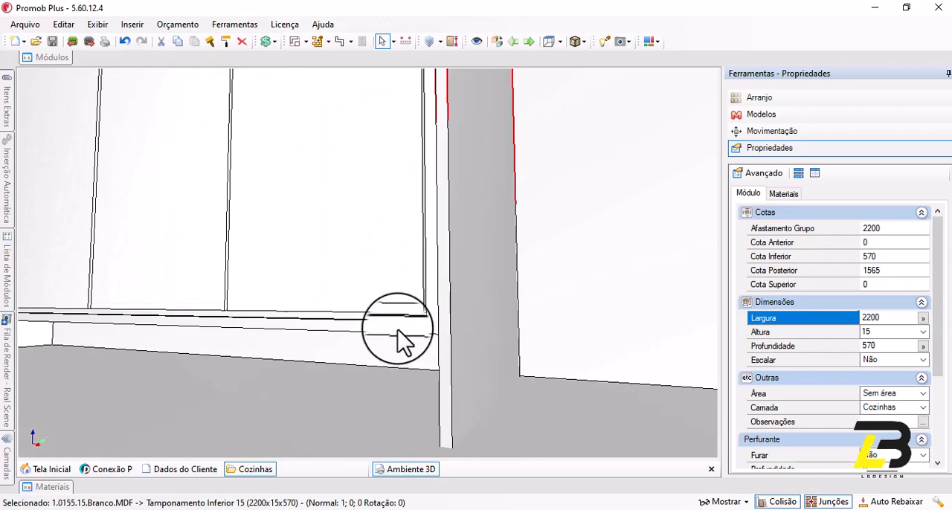
middle_drag(397, 373, 441, 291)
click(449, 251)
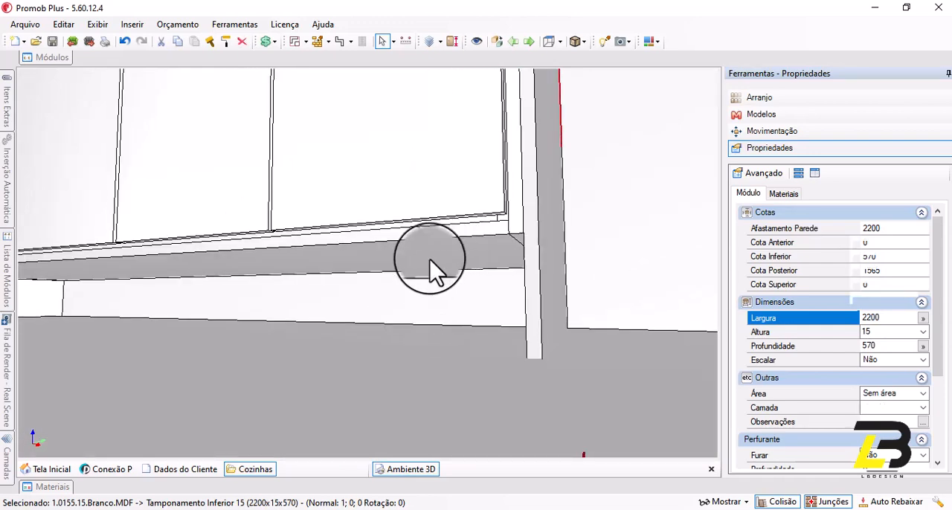
click(318, 282)
middle_drag(315, 283, 647, 323)
click(545, 354)
right_click(653, 325)
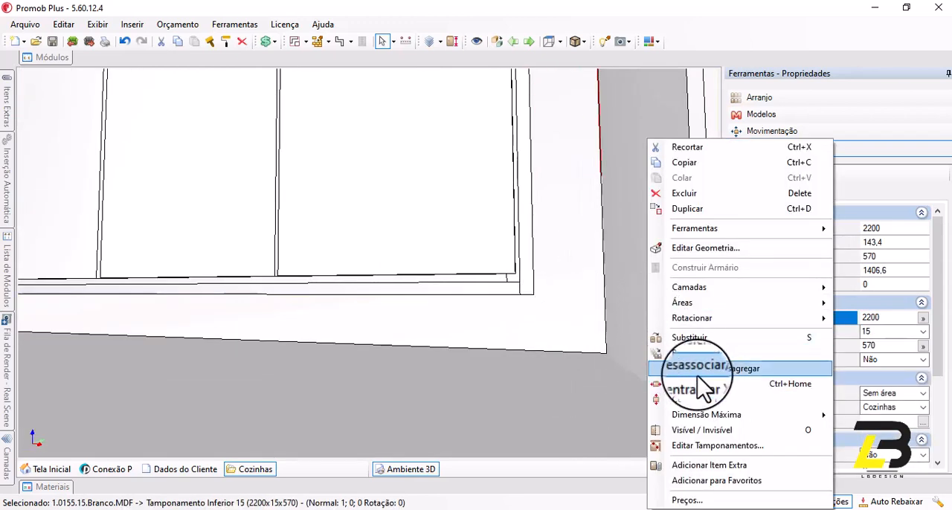
click(703, 368)
right_click(665, 292)
click(706, 358)
Raise the 2200 mm panel along the wall to 130 mm above the floor and set it flush against the base cabinet's side
middle_drag(592, 311, 529, 316)
scroll(529, 315, down, 3)
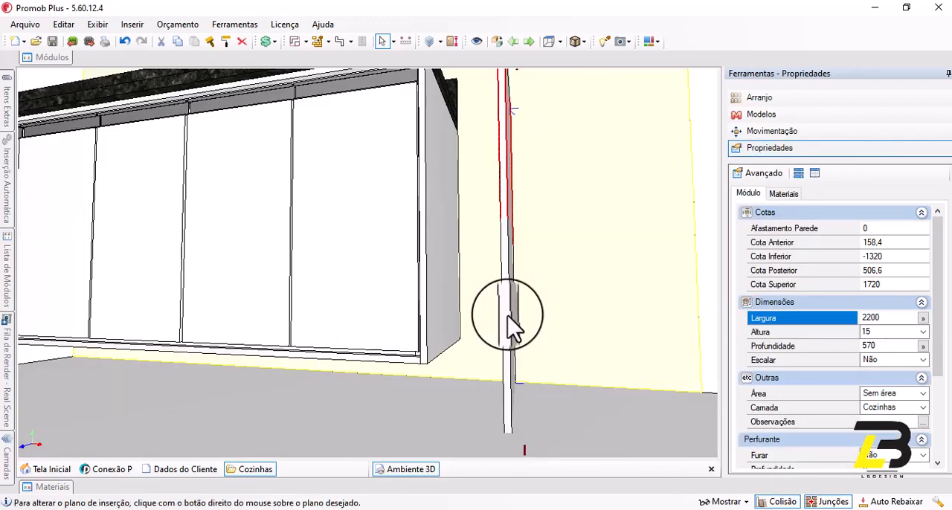
click(527, 341)
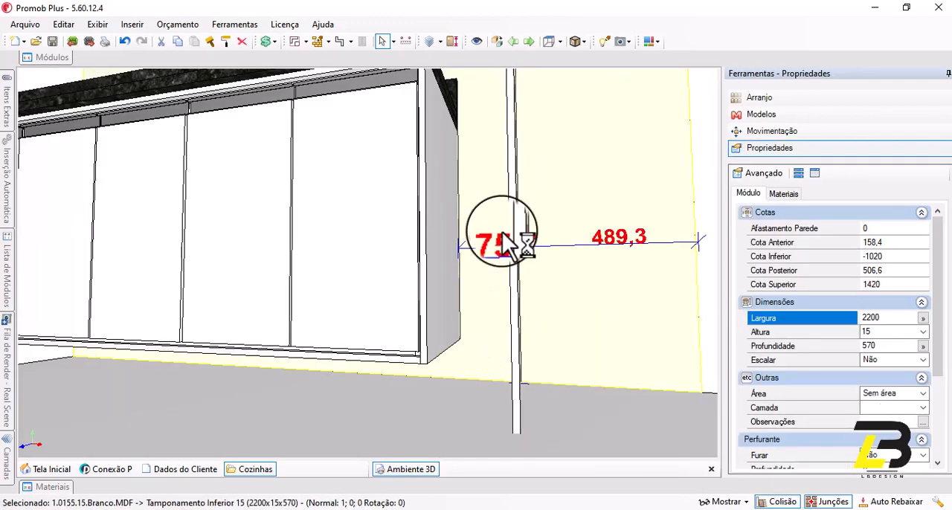
drag(517, 333, 498, 286)
drag(516, 324, 509, 265)
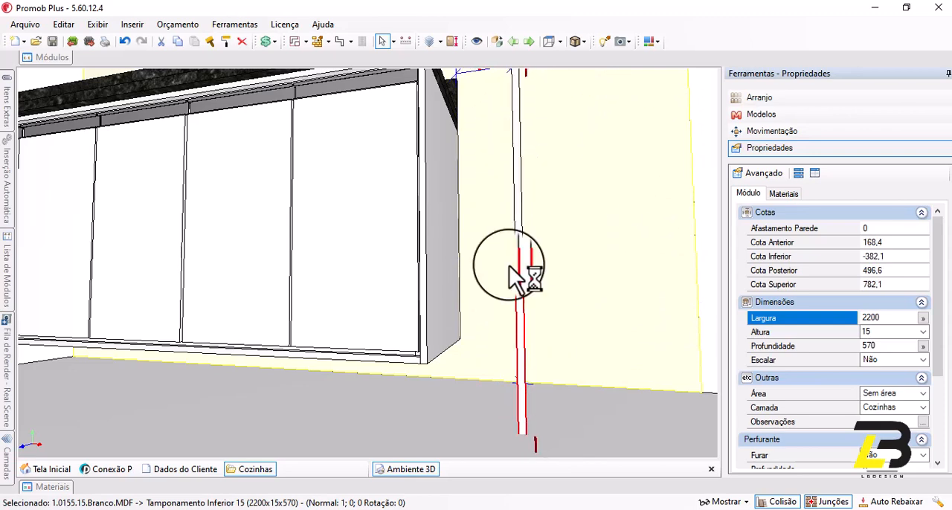
drag(521, 327, 446, 225)
right_drag(446, 225, 431, 287)
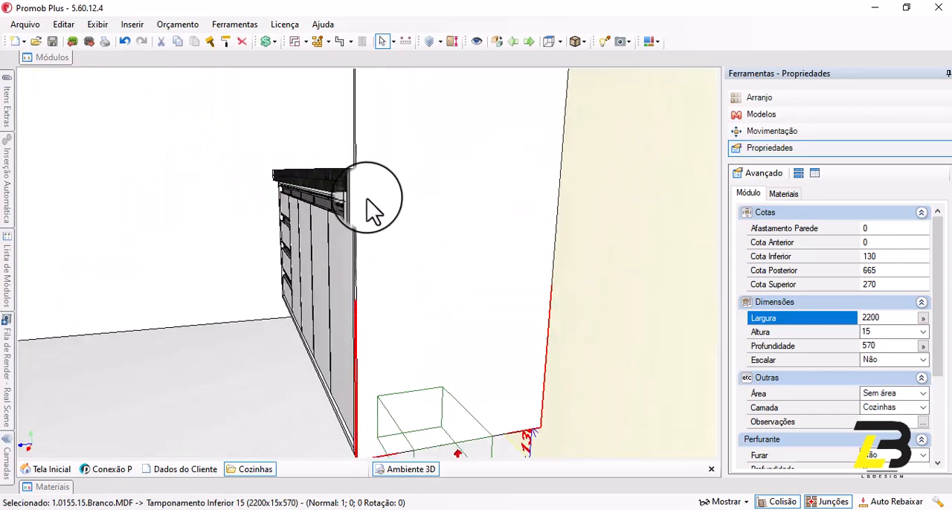
Set the tall panel's depth (Profundidade) to 600
click(885, 346)
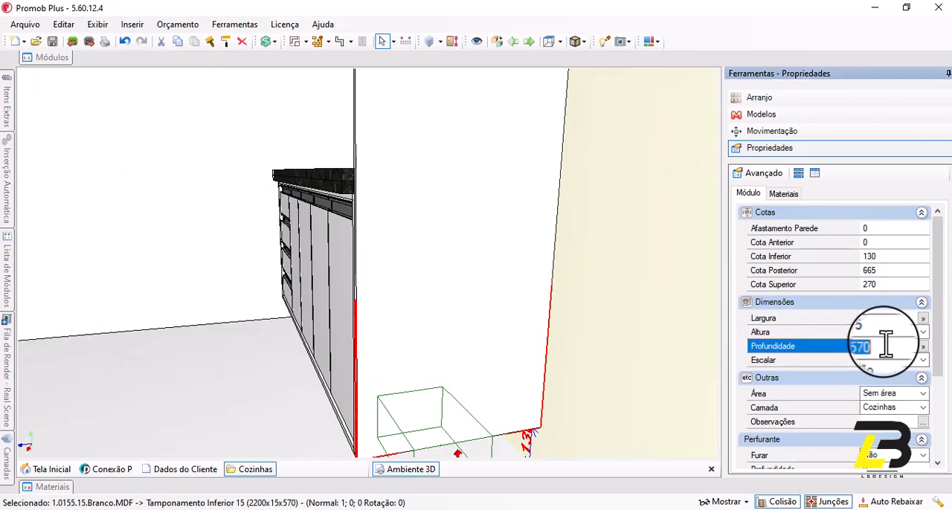
text(600)
key(Return)
right_drag(393, 351, 343, 281)
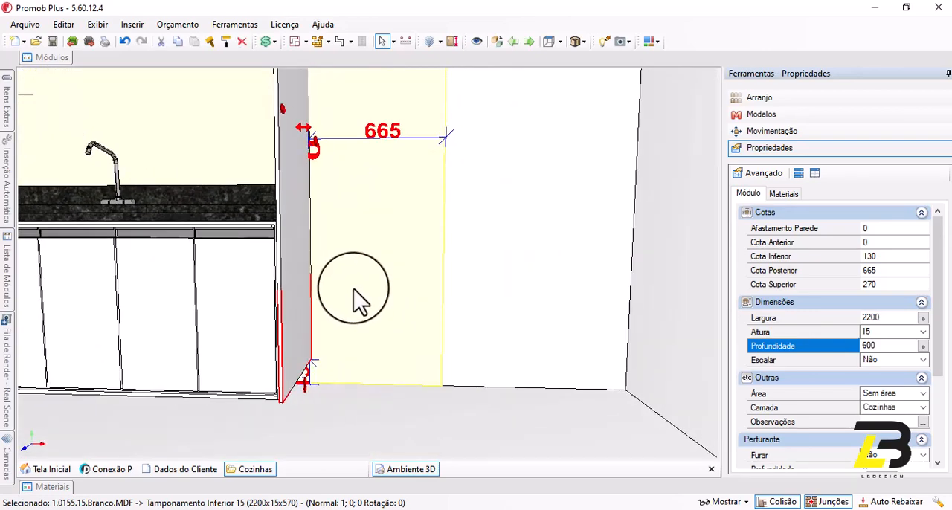
key(Return)
click(253, 503)
middle_drag(365, 372, 441, 356)
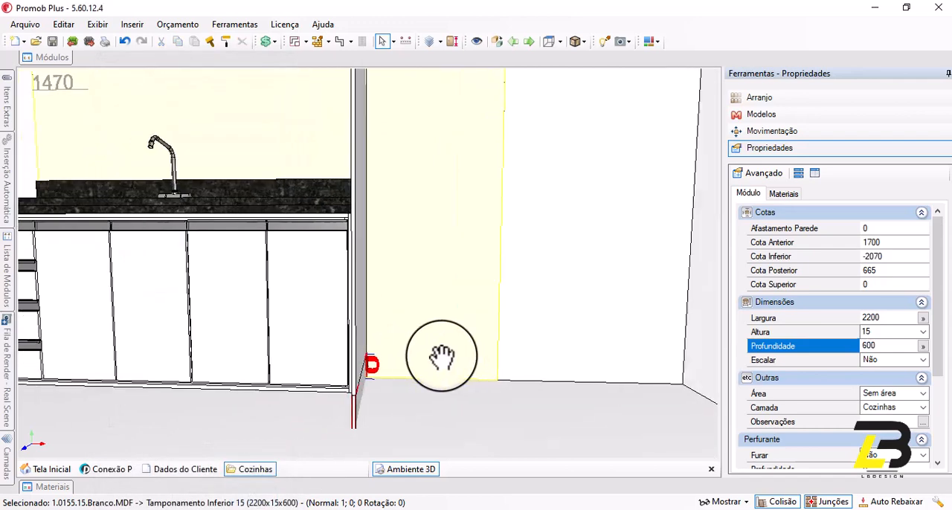
Duplicate the 2200 mm tall panel with the copy offset 15 mm away from the base cabinet
click(355, 311)
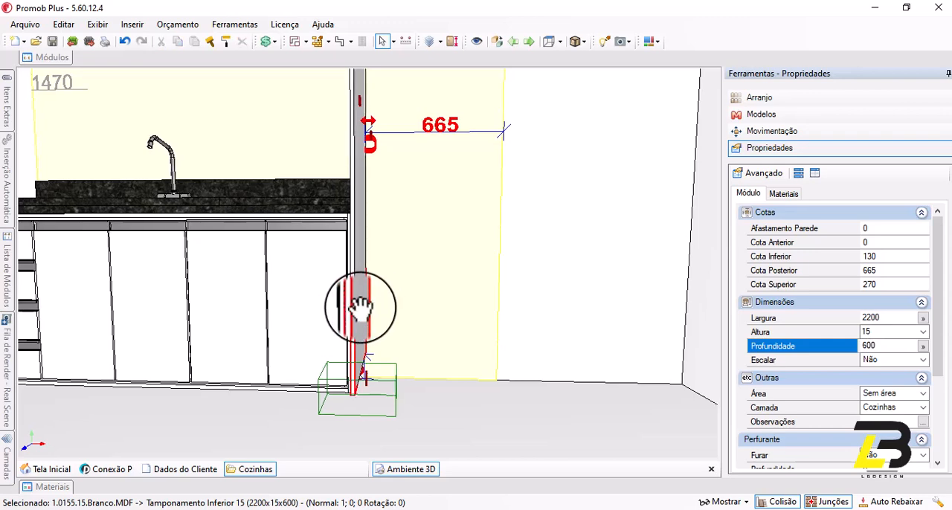
middle_drag(356, 298, 374, 268)
right_click(347, 264)
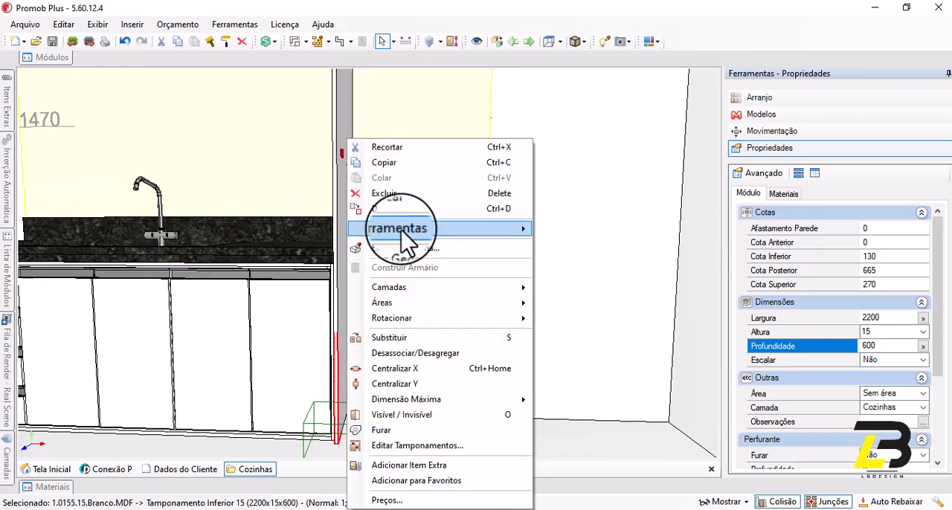
mouse_move(393, 228)
click(419, 215)
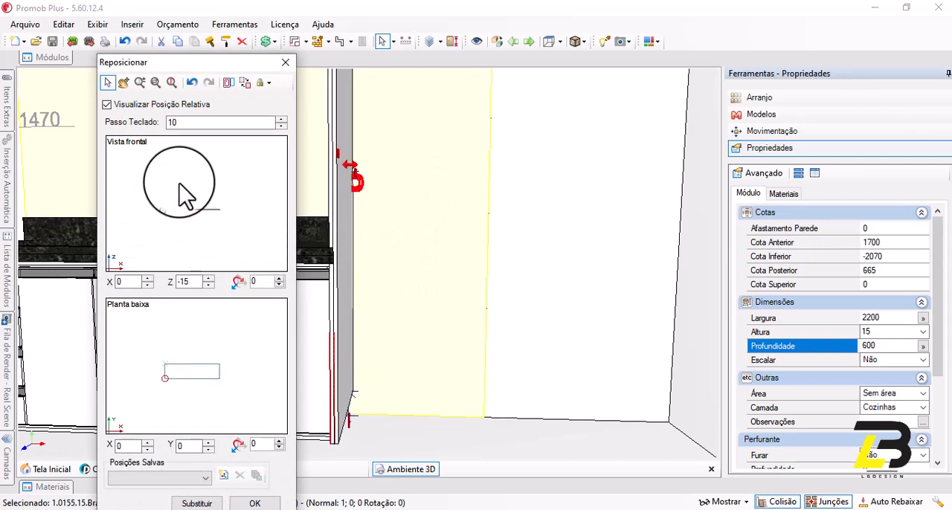
click(183, 204)
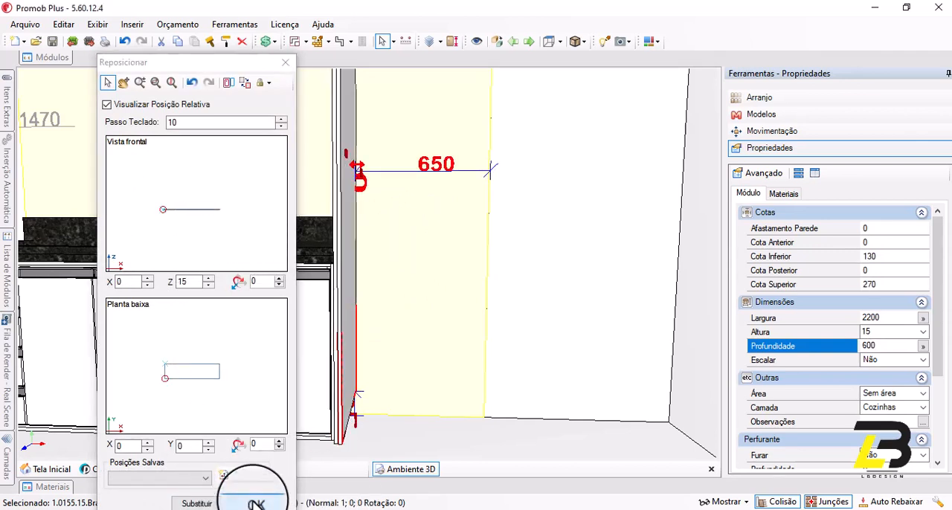
click(255, 502)
Move the copied tall panel along the wall to the far end of the insertion area, leaving 650 mm between the two panels
middle_drag(325, 275, 323, 291)
drag(324, 291, 387, 298)
key(Right)
key(Right)
key(Right)
key(Right)
key(Right)
key(Right)
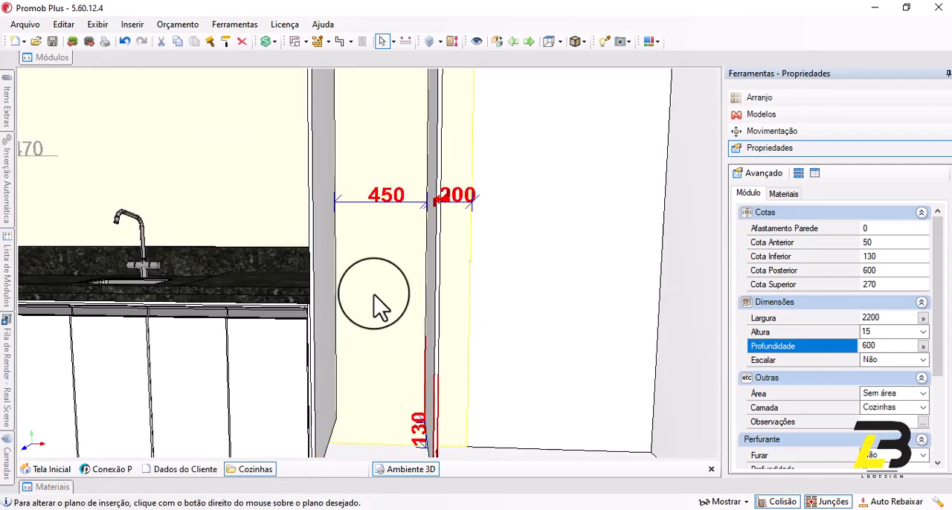
middle_drag(378, 321, 397, 292)
click(490, 260)
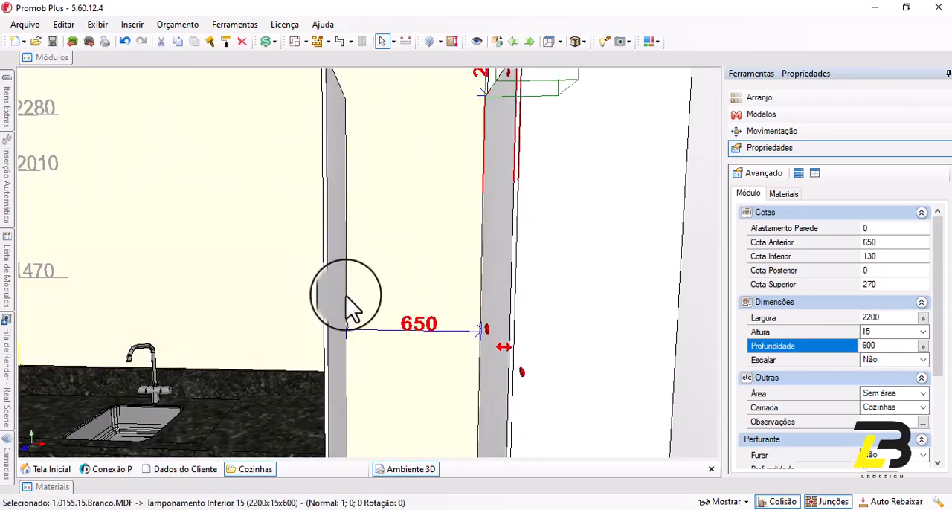
Duplicate the far tall panel with the copy offset 15 mm inward, toward the opening between the panels
click(344, 298)
click(487, 231)
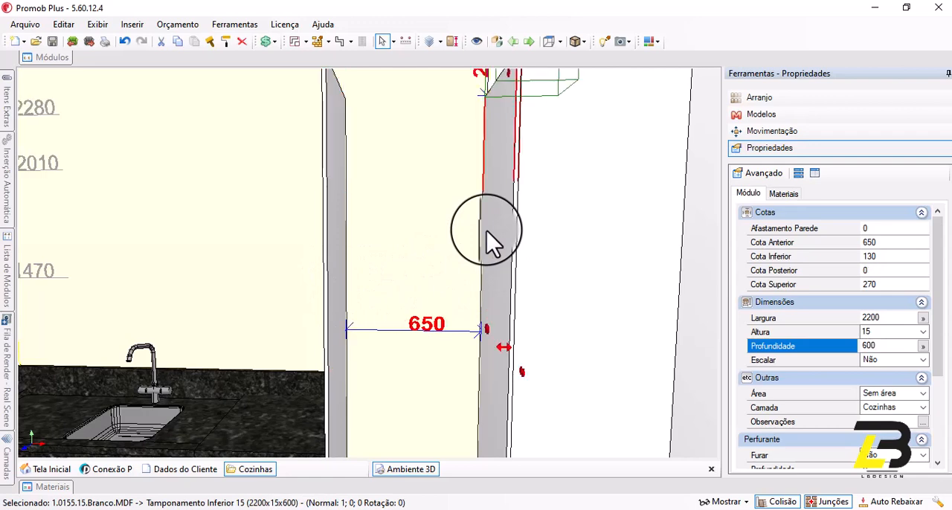
key(space)
click(191, 233)
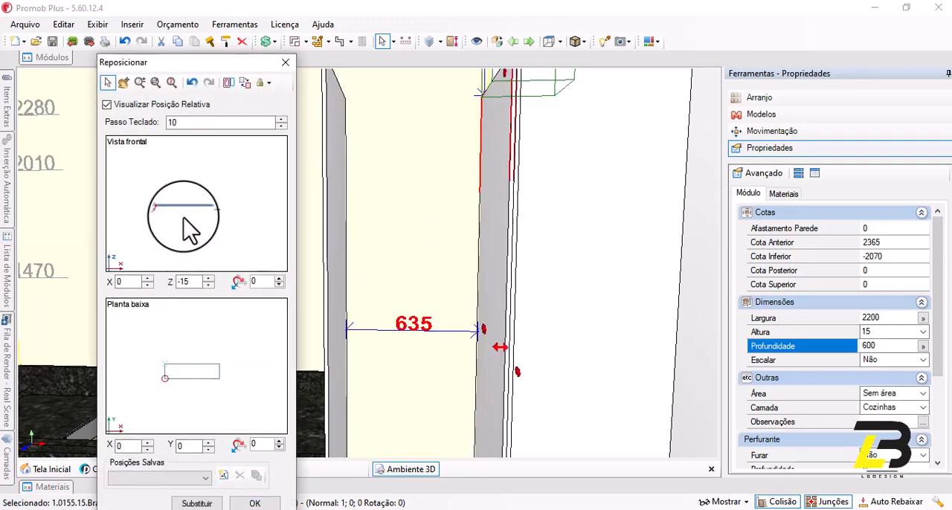
click(189, 172)
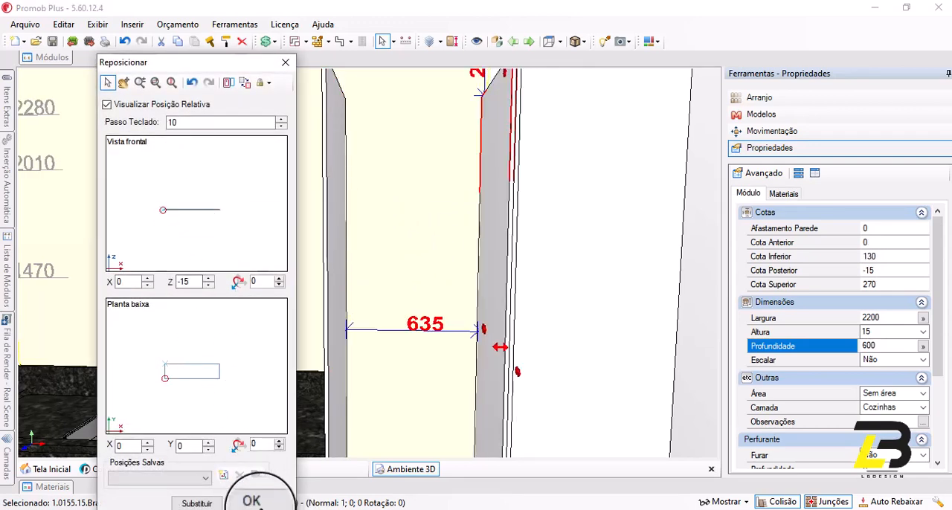
click(254, 503)
Set the inner copy's width to 650 and place it horizontally between the tops of the two tall panels
click(872, 318)
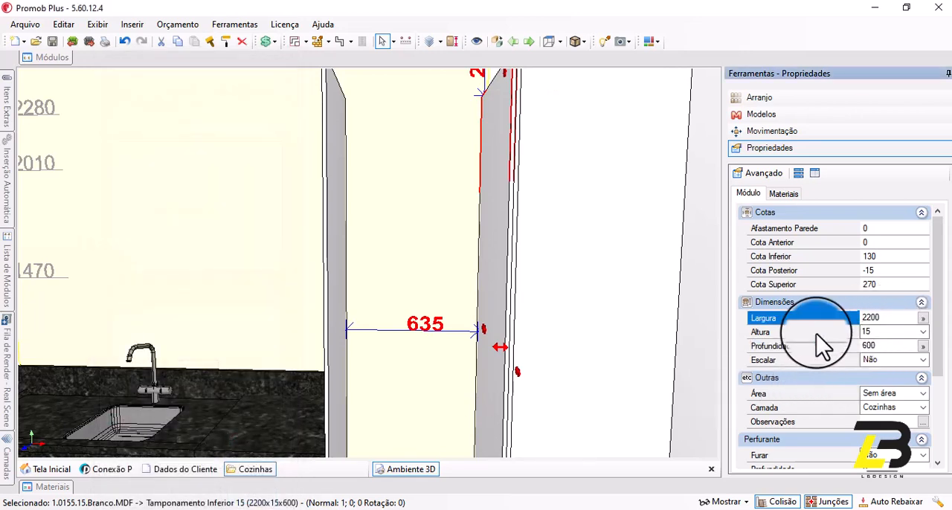
key(Return)
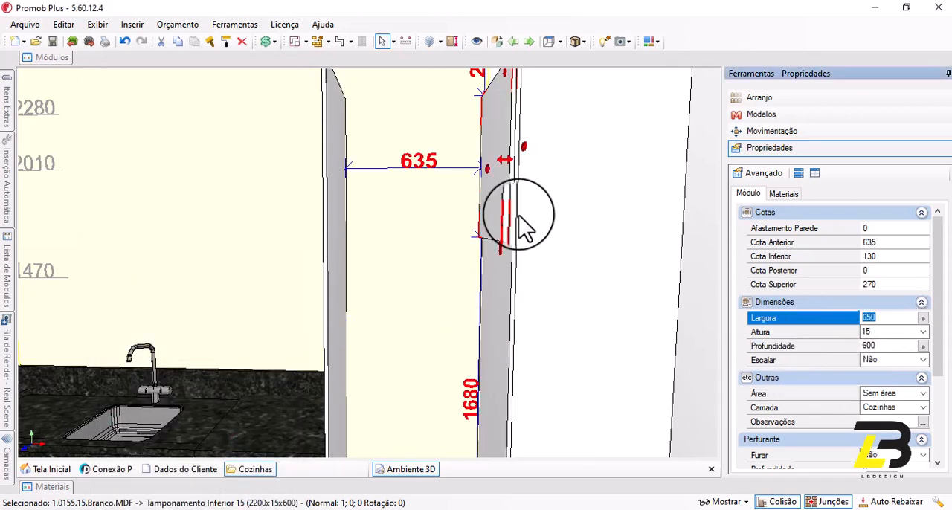
middle_drag(501, 213, 482, 261)
drag(482, 186, 451, 73)
click(452, 75)
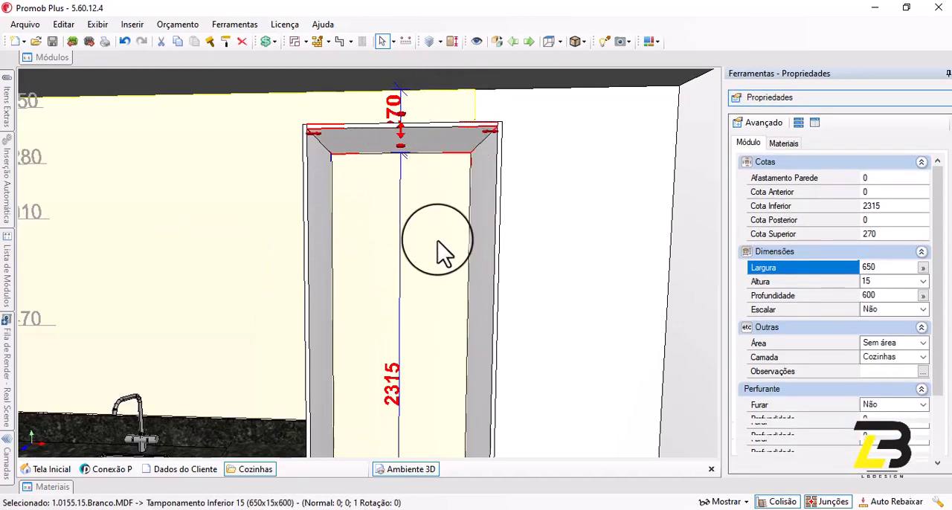
Check the sketch, duplicate the horizontal top panel of the tall unit and lower the copy until the opening between them is 400 mm high
mouse_move(448, 234)
middle_down()
mouse_move(475, 203)
mouse_move(459, 222)
mouse_move(443, 217)
middle_up()
scroll(475, 205, up, 4)
scroll(465, 208, down, 3)
scroll(459, 222, down, 1)
scroll(458, 223, down, 2)
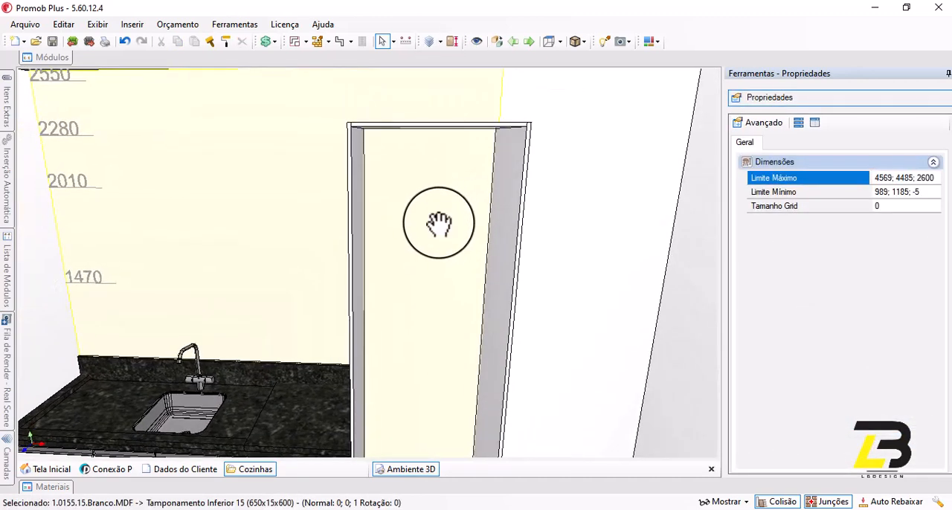
key(alt+Tab)
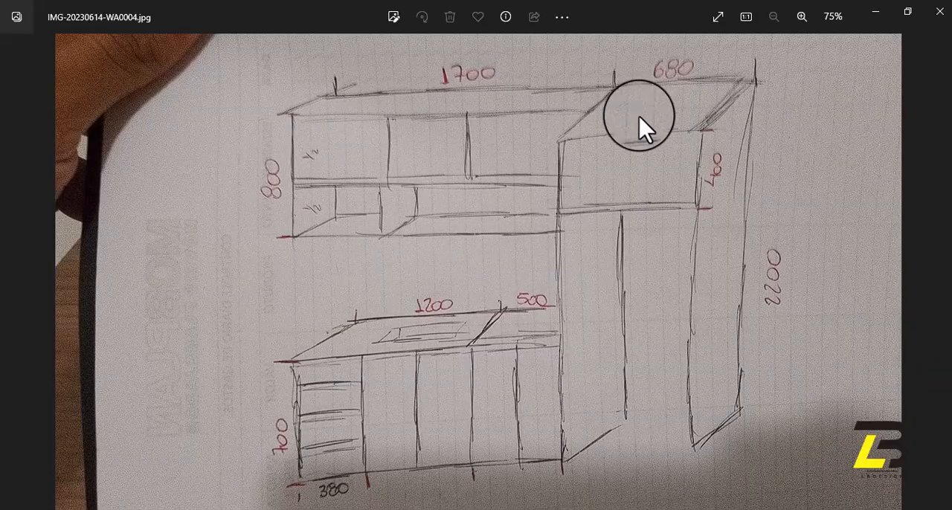
key(alt+Tab)
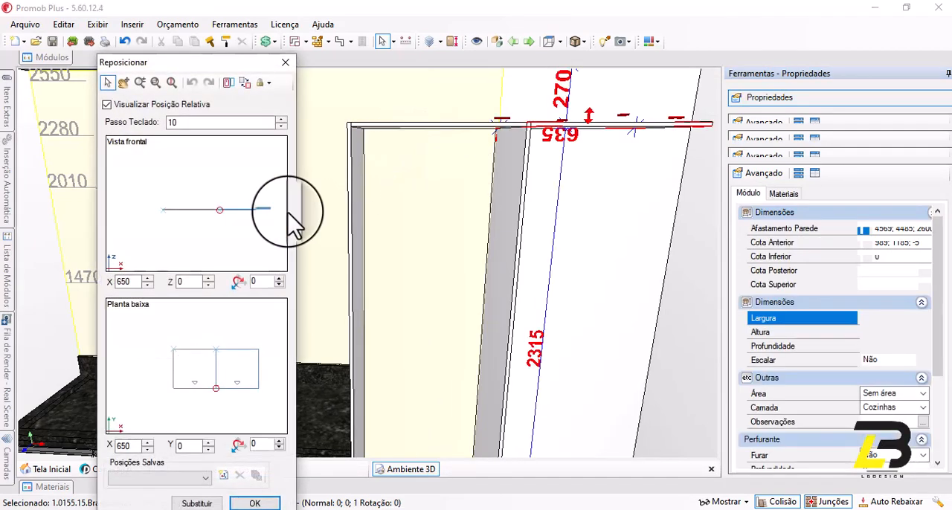
click(187, 222)
click(274, 498)
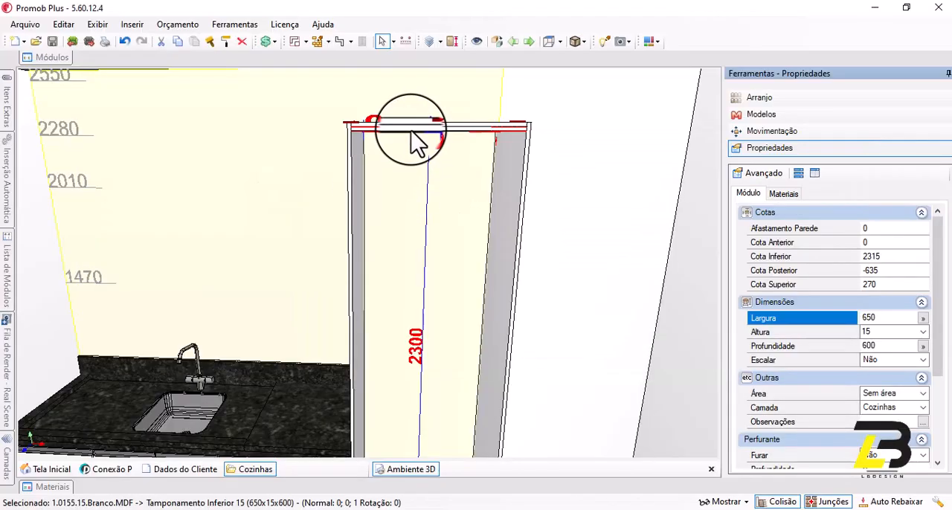
middle_drag(410, 130, 408, 130)
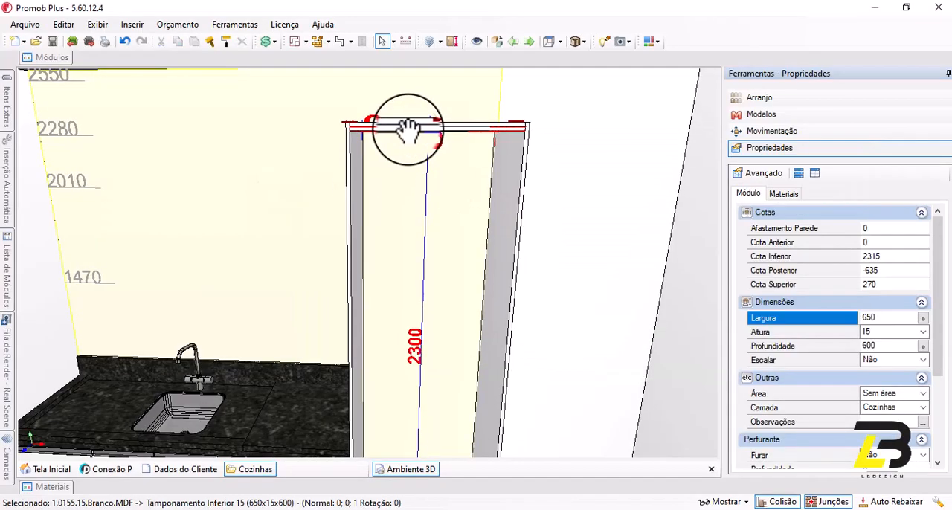
drag(407, 131, 421, 183)
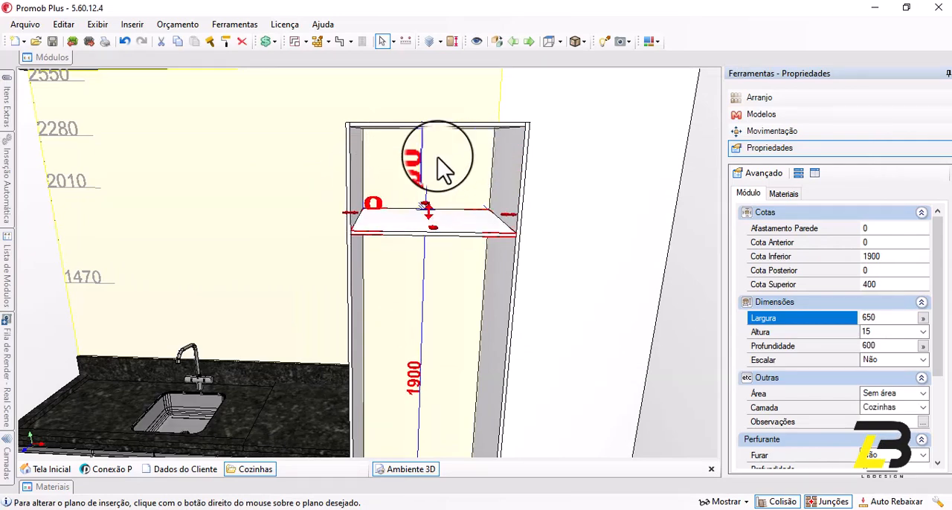
Start building a cabinet on the wall behind the tall unit, using the kitchen structure Superior c/ Divisória
middle_drag(436, 174, 363, 195)
click(400, 88)
middle_drag(377, 266, 409, 184)
scroll(394, 208, down, 3)
click(384, 221)
right_click(409, 184)
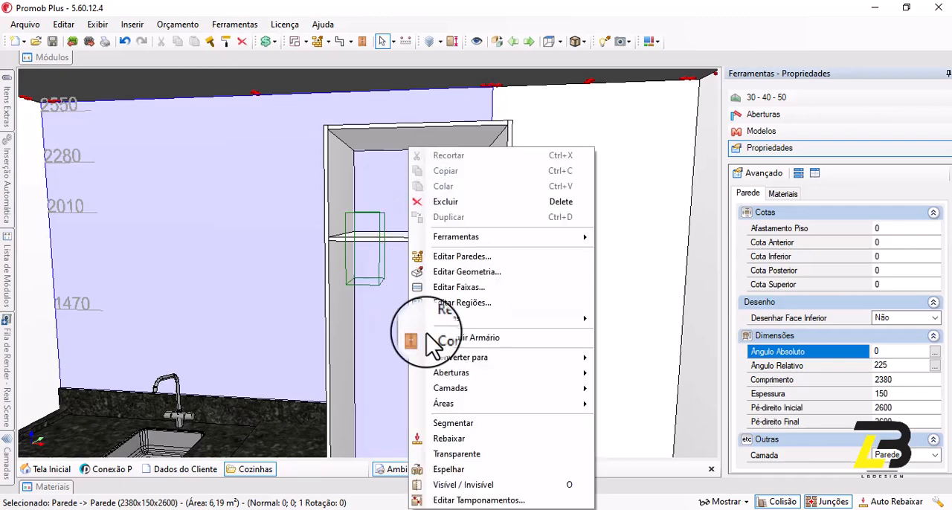
click(465, 338)
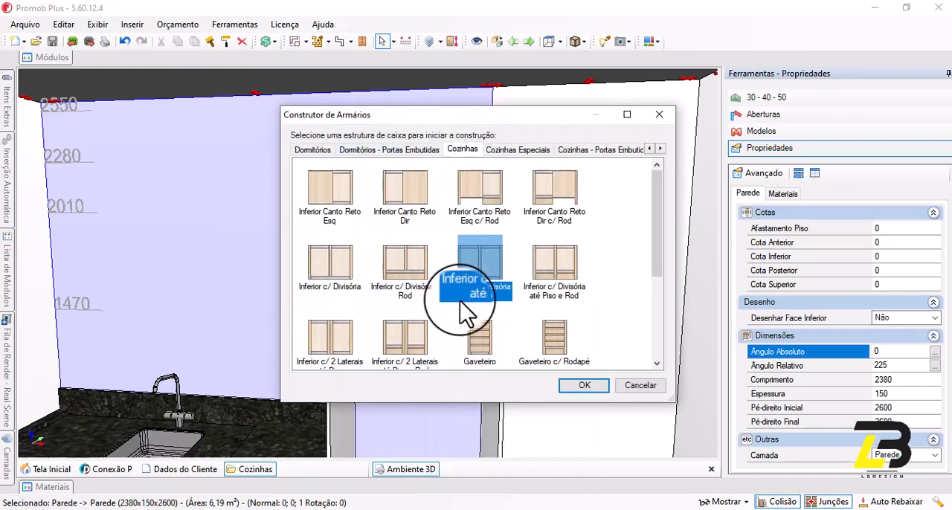
scroll(487, 283, down, 5)
double_click(482, 257)
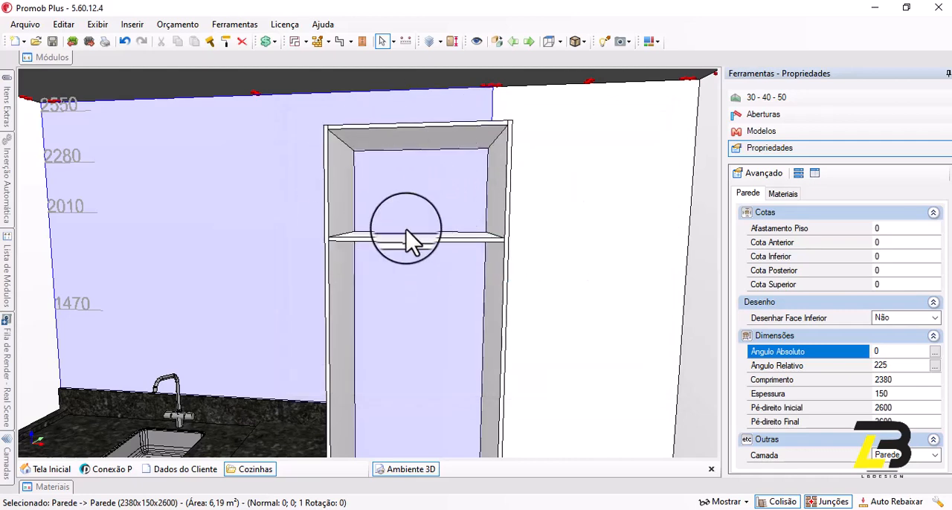
double_click(418, 164)
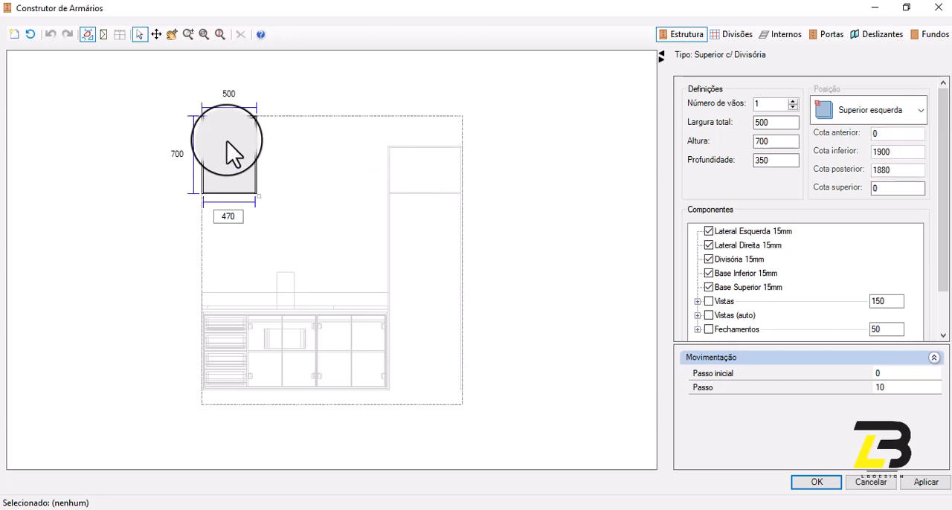
Fit the cabinet box into the tall unit's upper opening, sized 650 mm wide, 400 mm high and 580 mm deep
drag(230, 154, 420, 124)
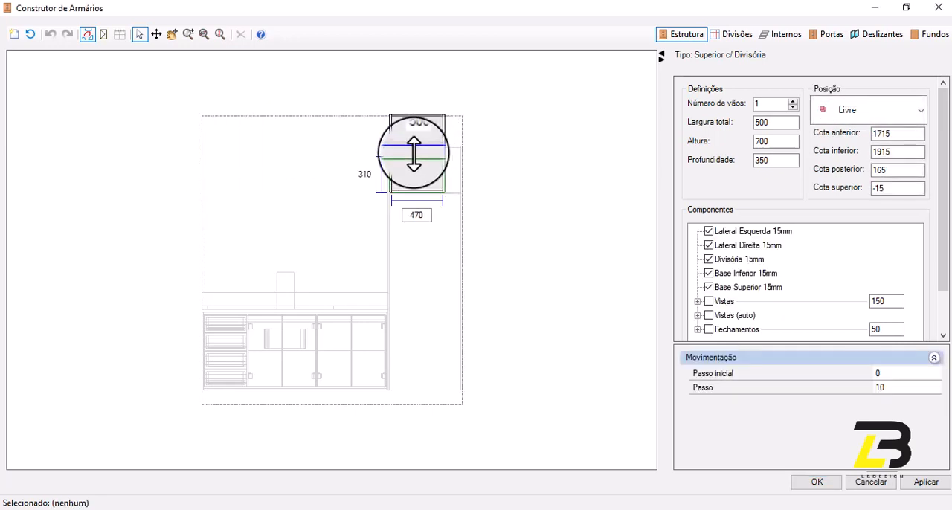
drag(439, 160, 453, 161)
scroll(440, 161, up, 5)
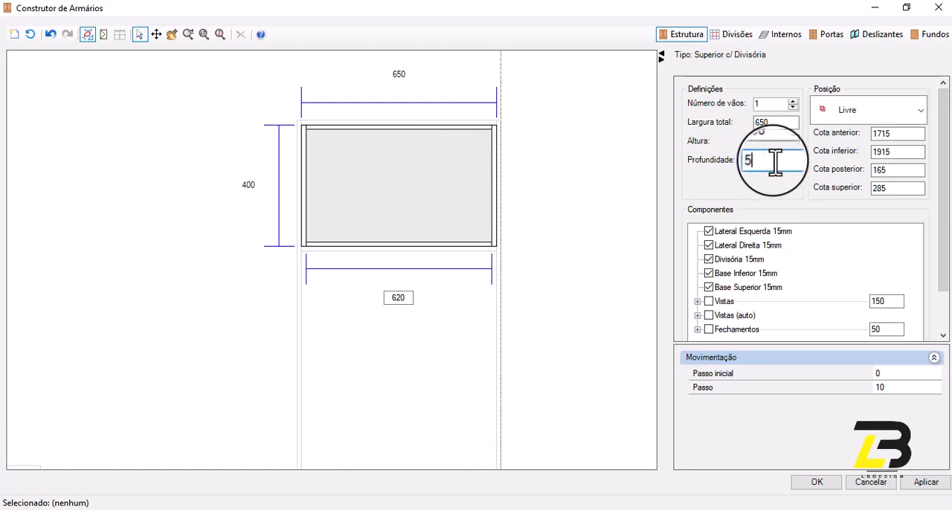
Fit the cabinet's opening with a Reta door of the Basc Sup type and insert the finished cabinet into the kitchen
click(429, 183)
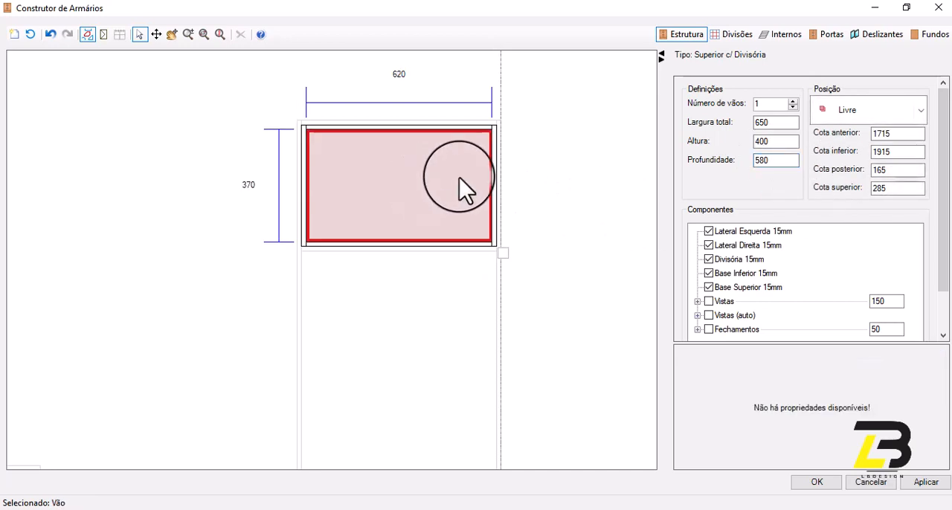
click(827, 41)
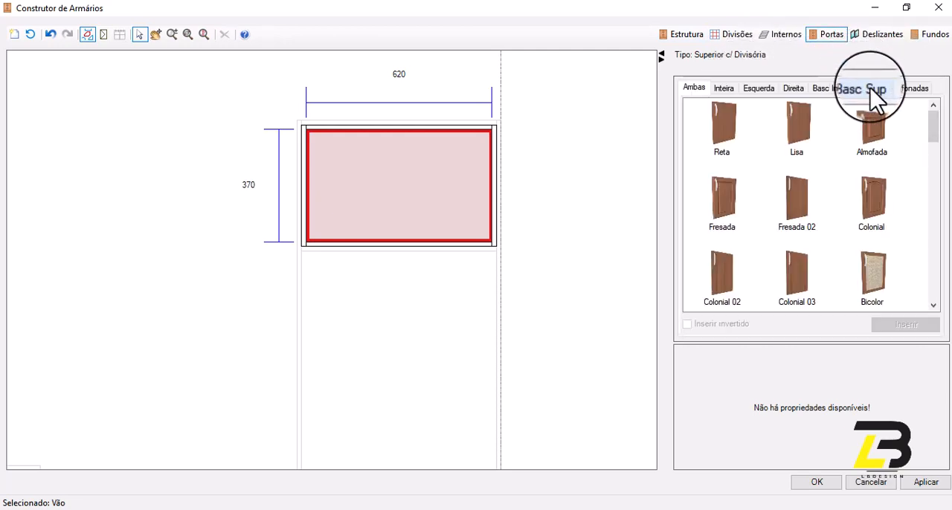
click(866, 89)
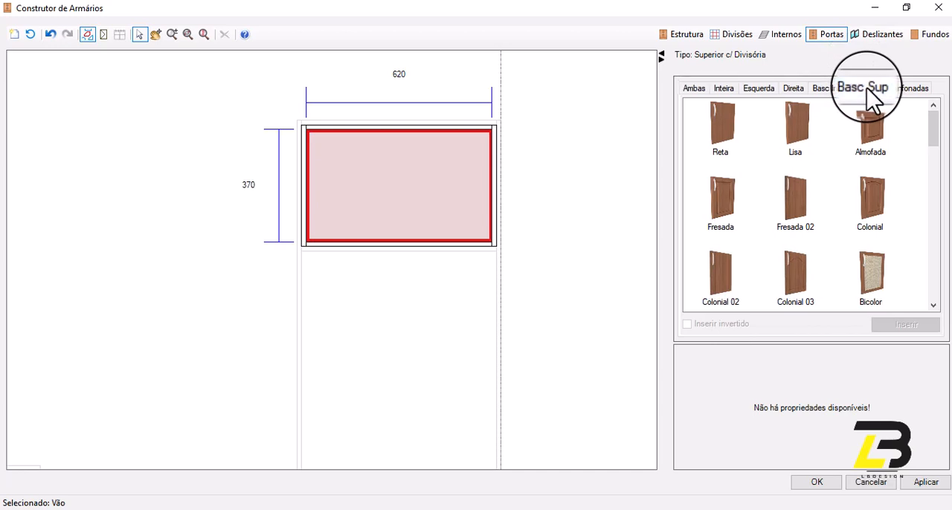
click(720, 132)
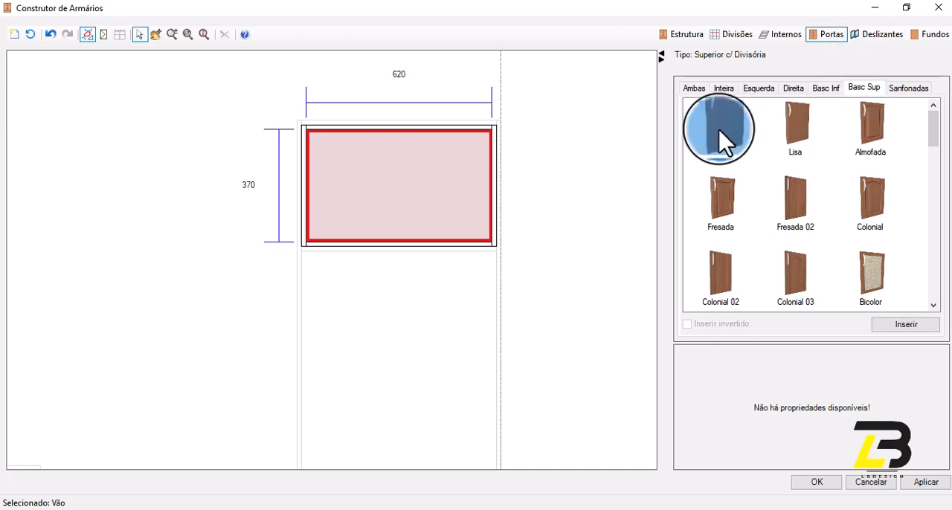
scroll(725, 138, down, 1)
click(740, 145)
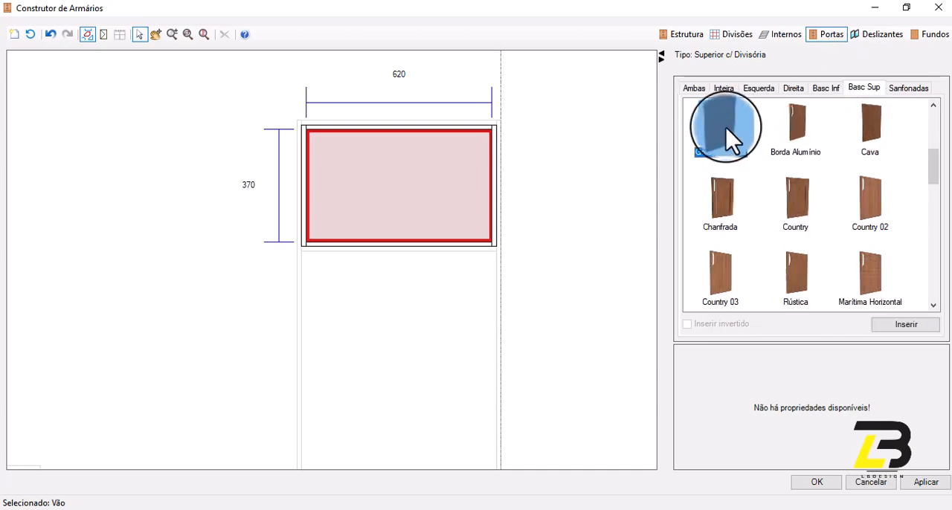
drag(726, 128, 430, 171)
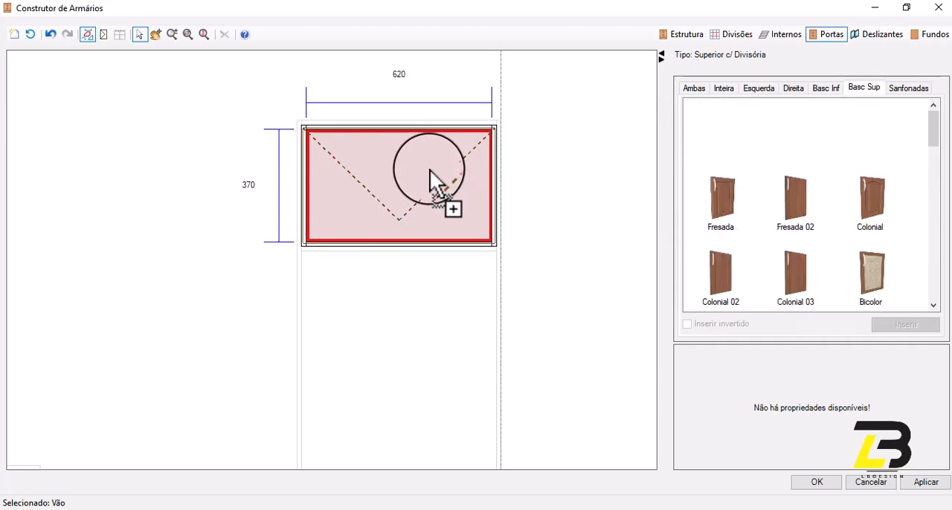
scroll(421, 174, down, 3)
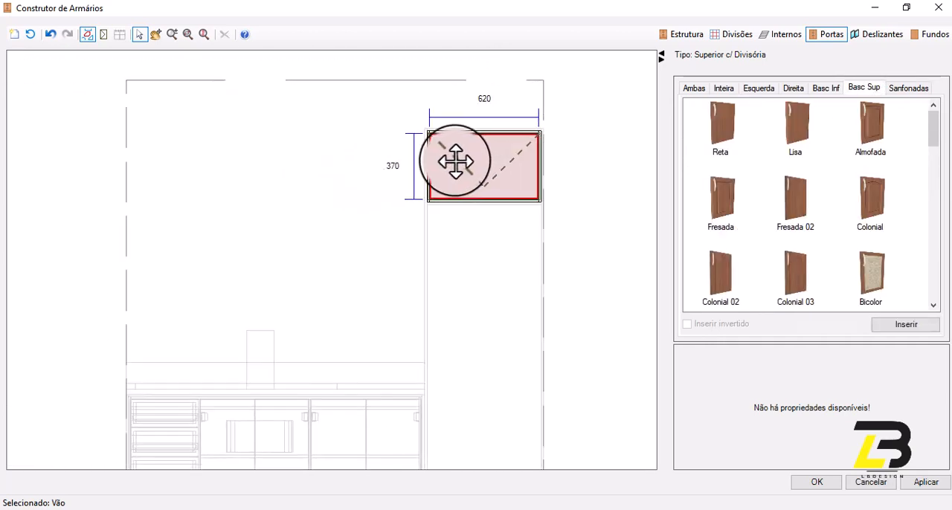
click(817, 482)
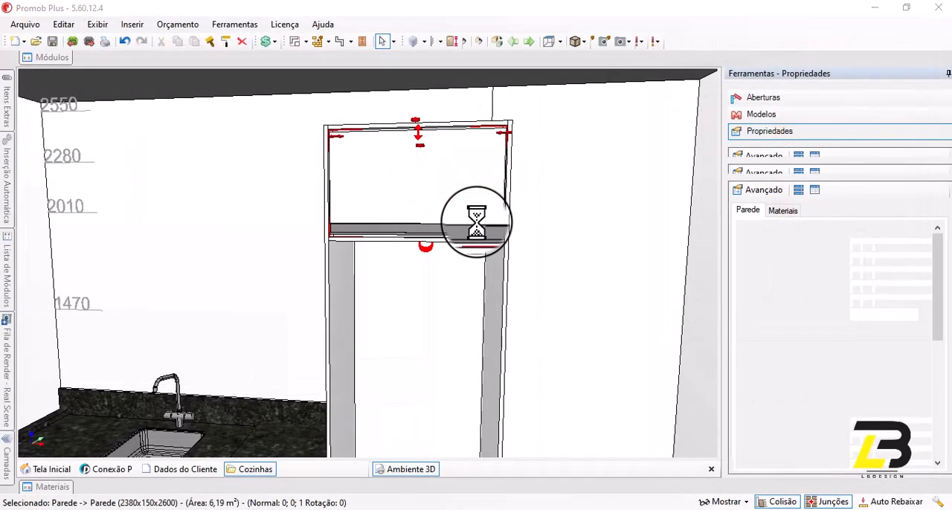
Consult the sketch for the wall cabinet, and start another Superior c/ Divisória kitchen cabinet on the wall above the sink
mouse_move(403, 192)
middle_down()
mouse_move(534, 188)
mouse_move(476, 218)
mouse_move(448, 213)
mouse_move(483, 196)
mouse_move(399, 206)
middle_up()
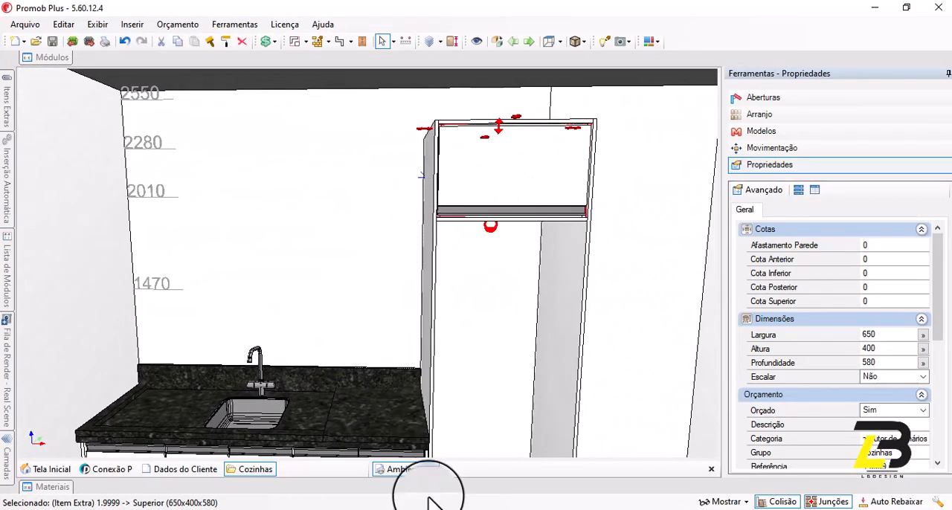
mouse_move(427, 506)
click(360, 434)
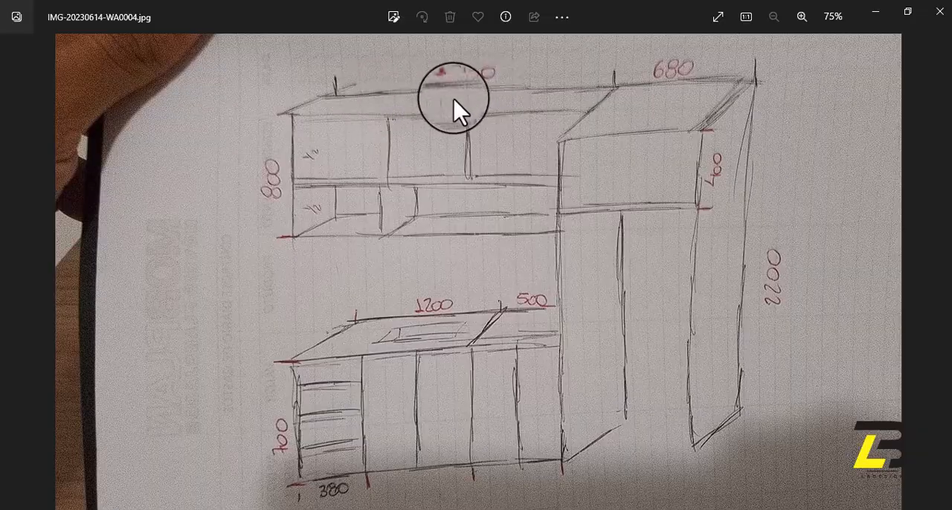
key(alt+Tab)
click(325, 192)
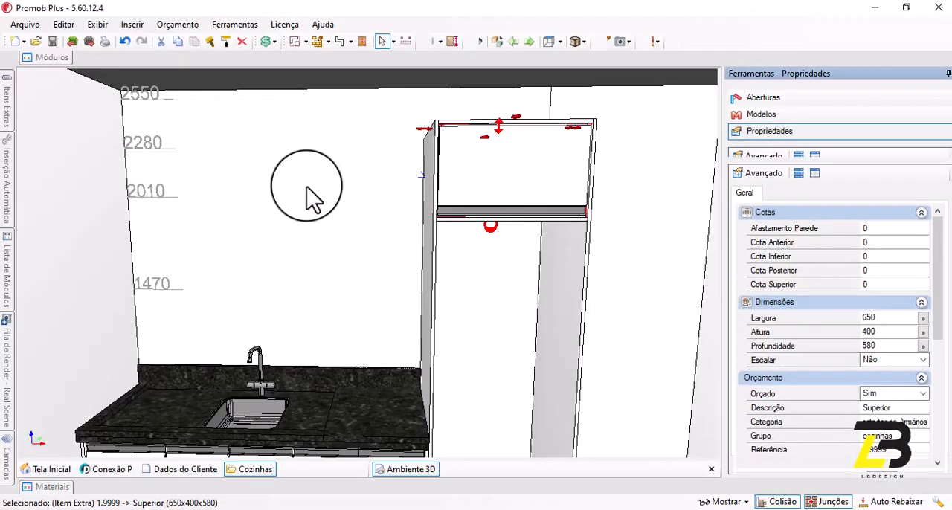
middle_drag(379, 194, 409, 209)
right_click(408, 210)
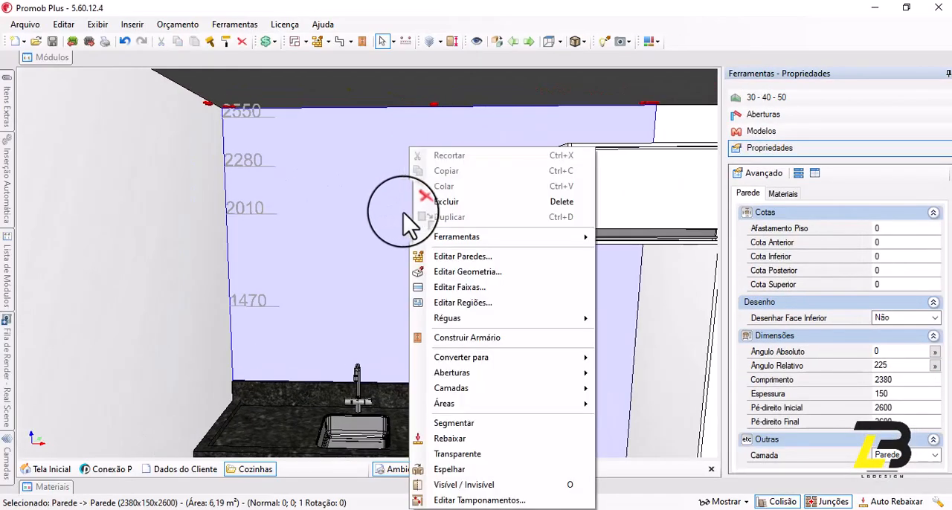
click(461, 337)
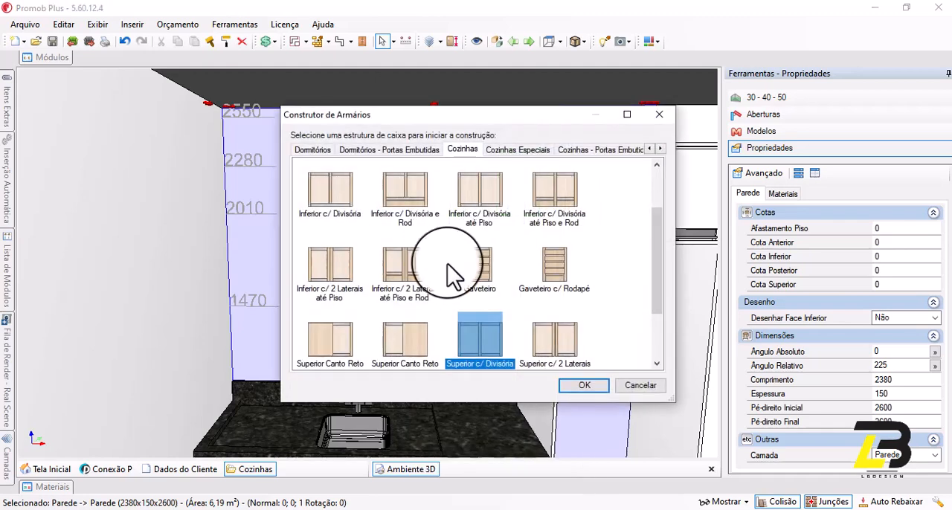
double_click(484, 344)
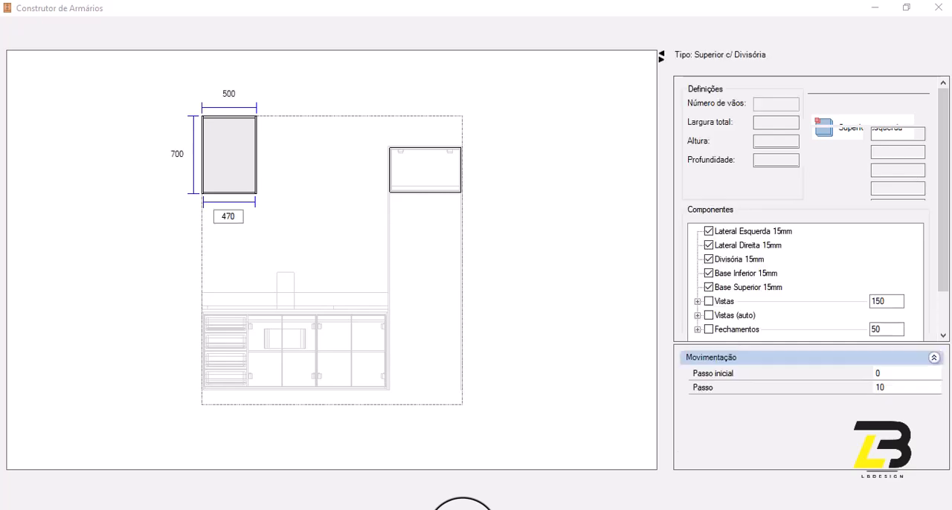
Lower the new wall cabinet to 270 mm below the ceiling and check its dimensions on the sketch
drag(230, 160, 235, 177)
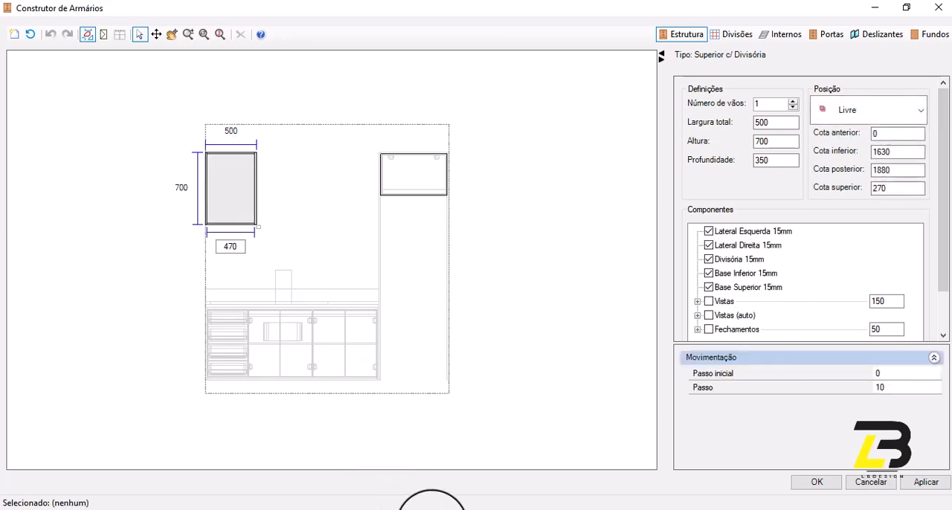
click(429, 509)
click(372, 496)
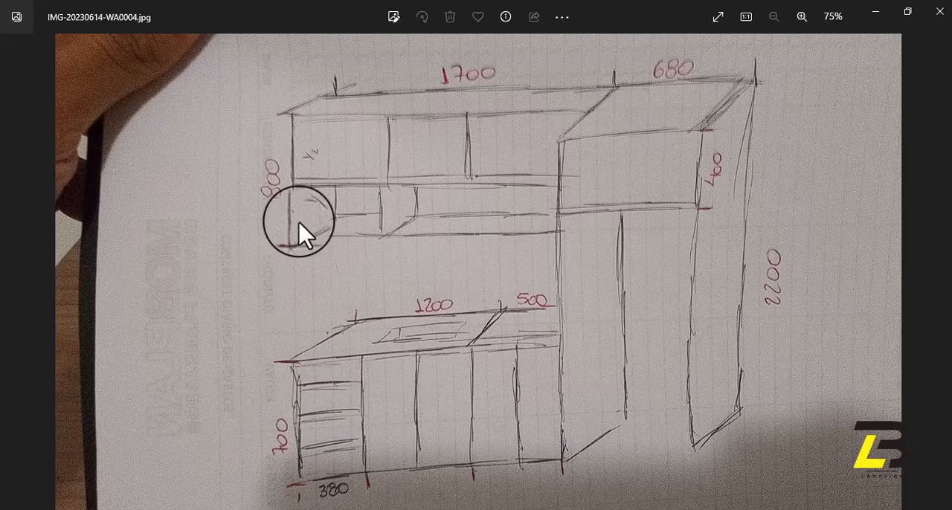
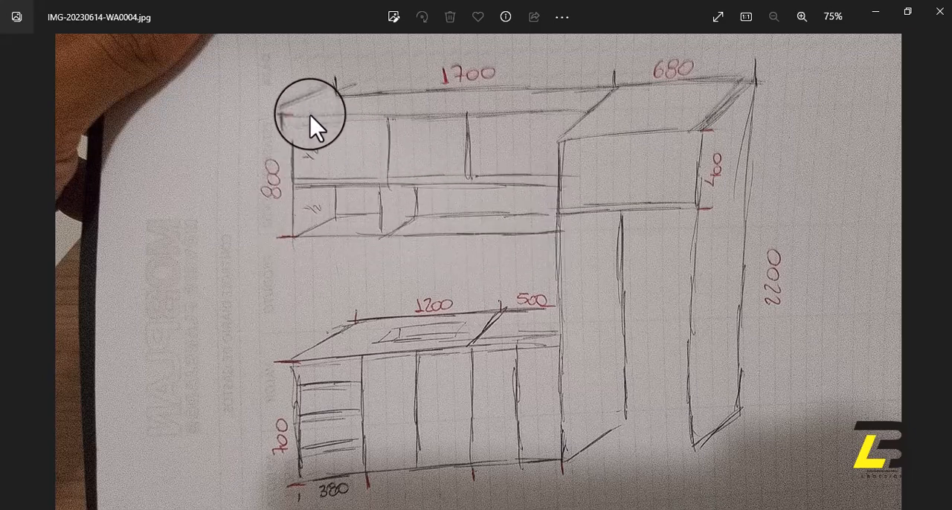
Return to the cabinet builder and set the new wall cabinet's height to 385 mm
key(alt+Tab)
click(361, 197)
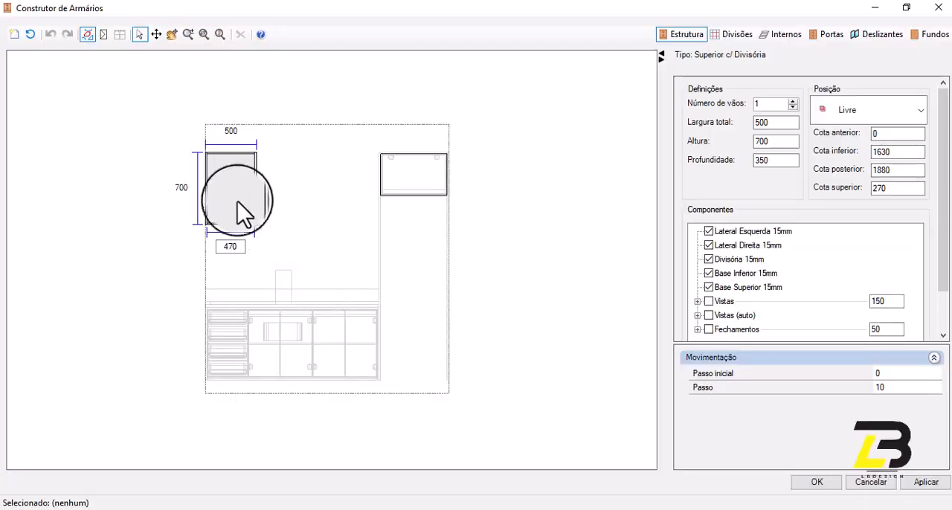
click(236, 198)
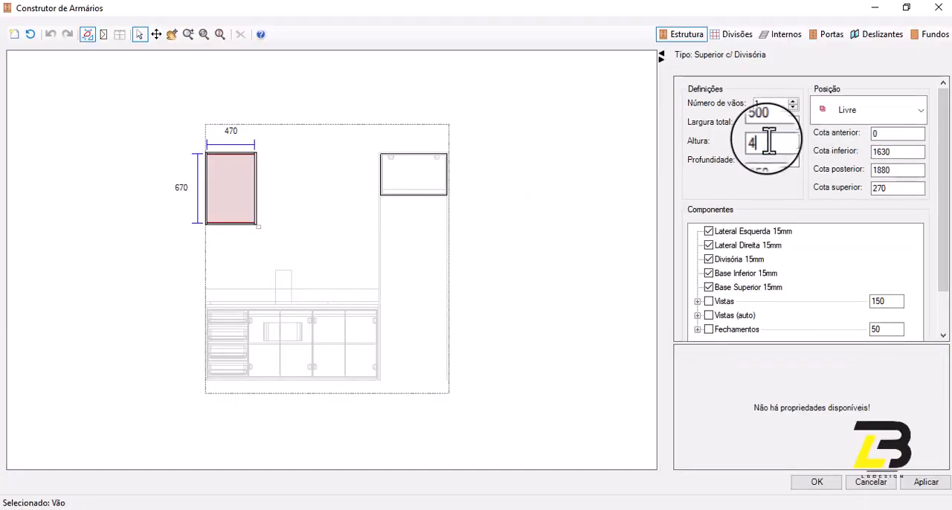
key(Return)
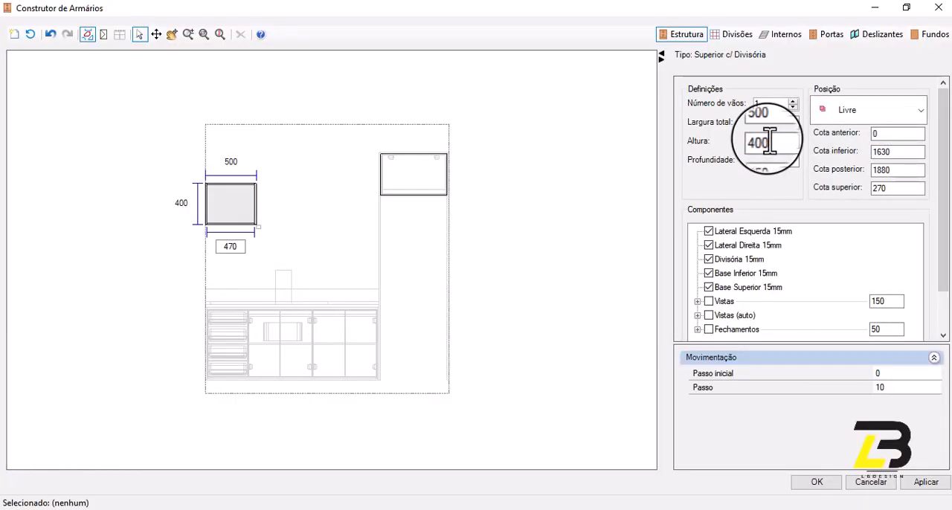
key(Return)
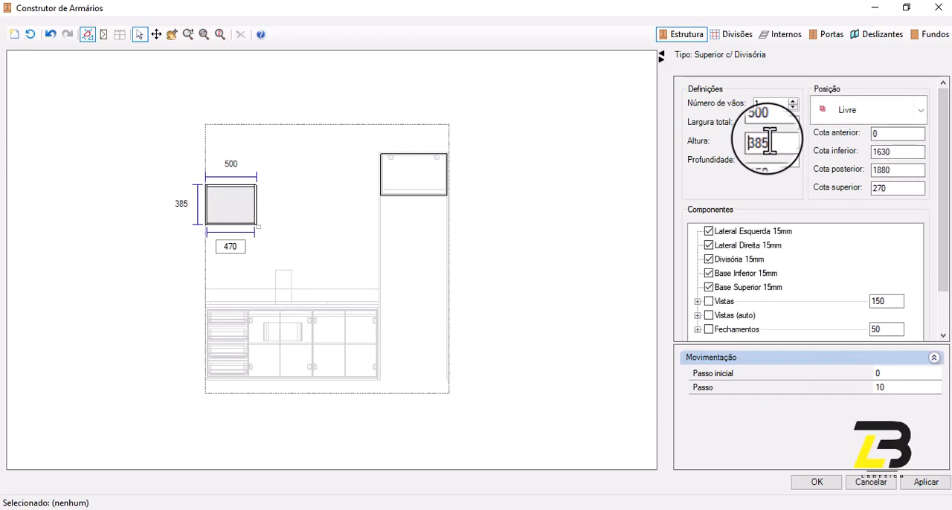
Move the wall cabinet up beside the tall unit's upper cabinet, 285 mm below the ceiling
click(353, 177)
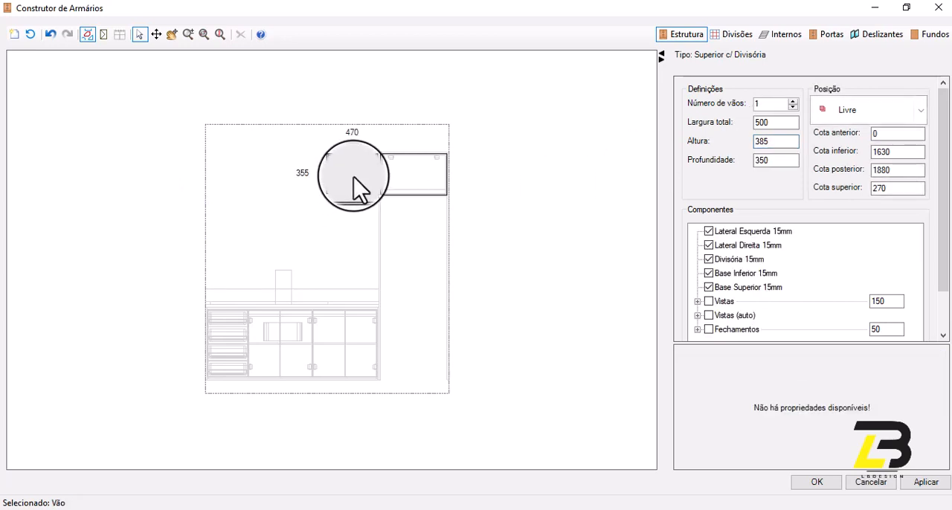
scroll(367, 179, up, 10)
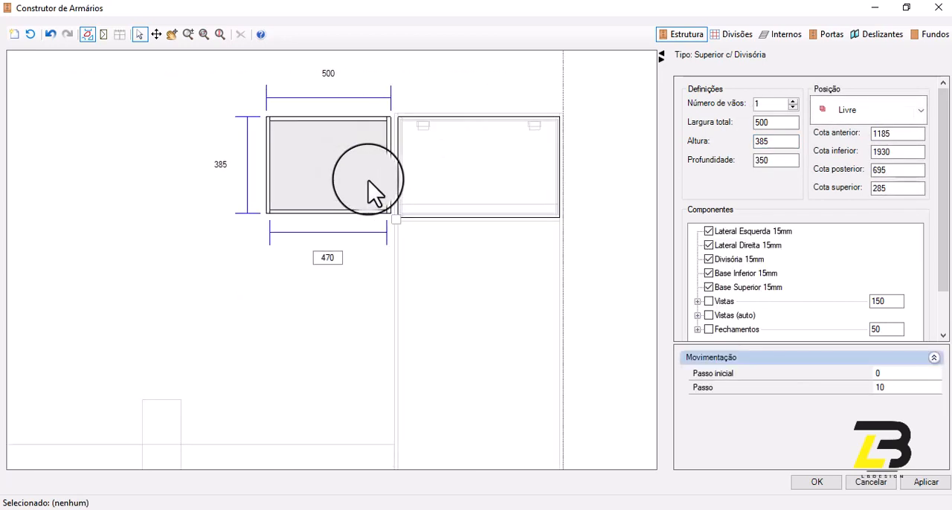
scroll(361, 189, down, 1)
middle_drag(357, 189, 444, 187)
scroll(361, 187, down, 2)
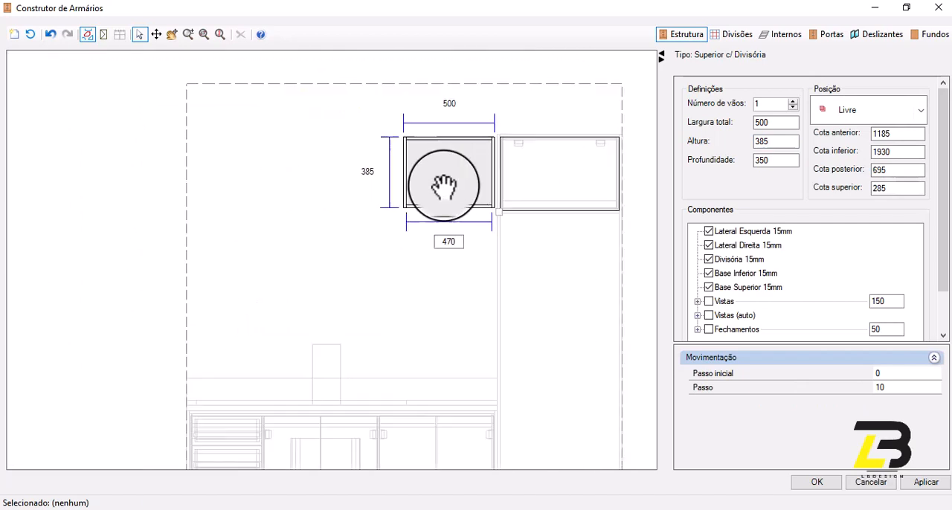
scroll(438, 185, down, 1)
Stretch the cabinet across to the opposite wall, and set its total width to 1670 mm and Cota anterior to 15 mm
drag(409, 176, 218, 176)
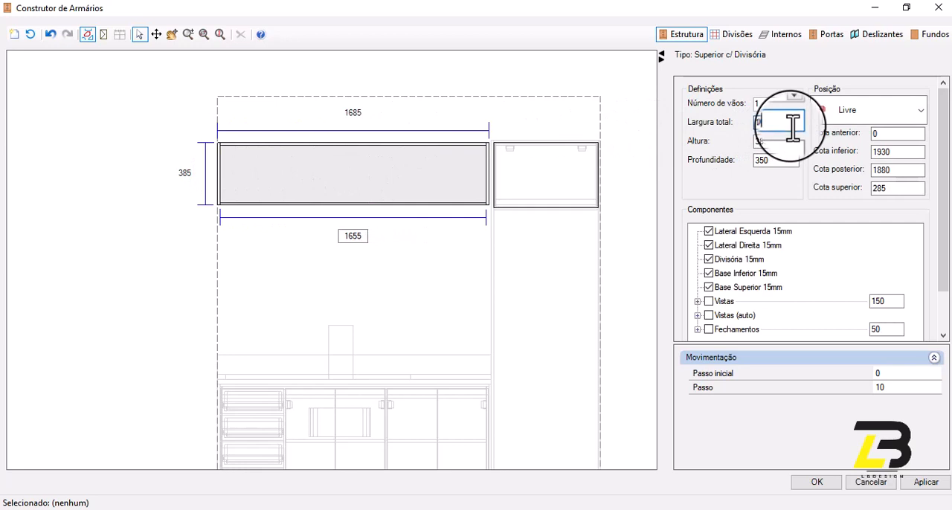
key(Return)
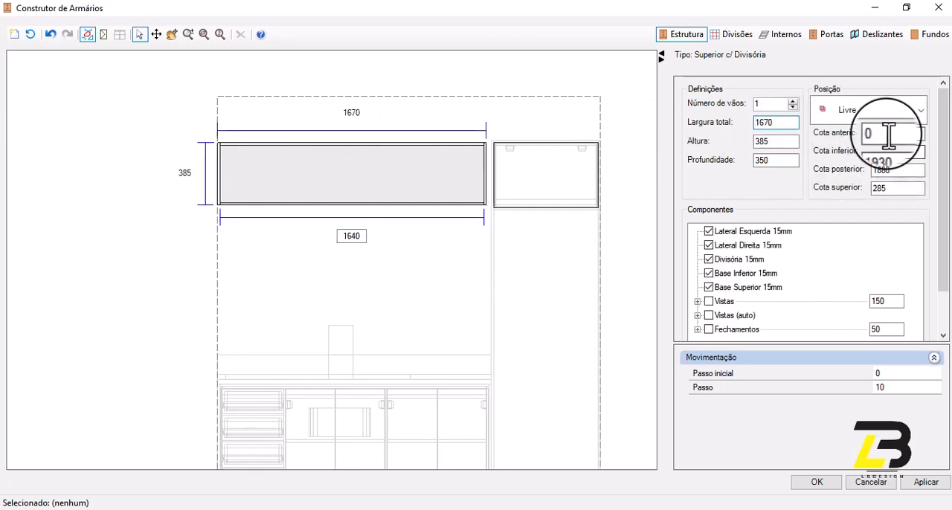
key(Return)
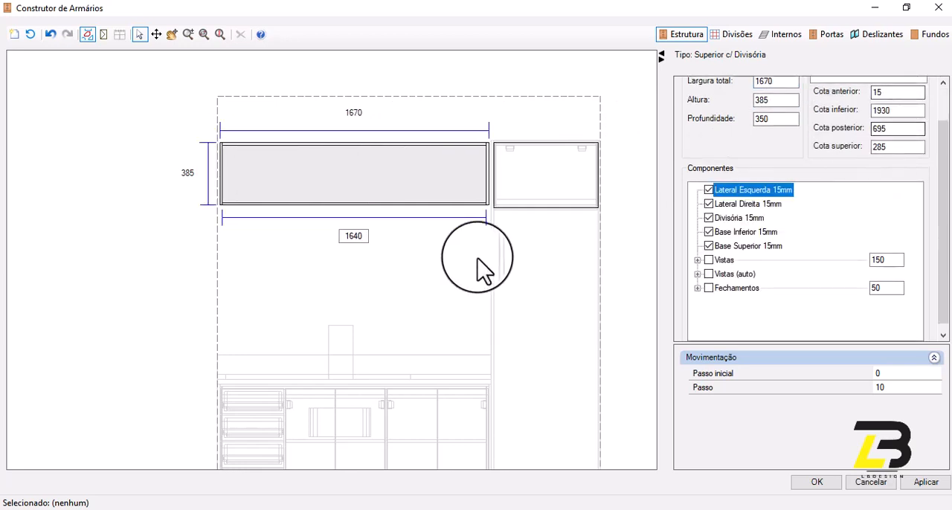
click(413, 173)
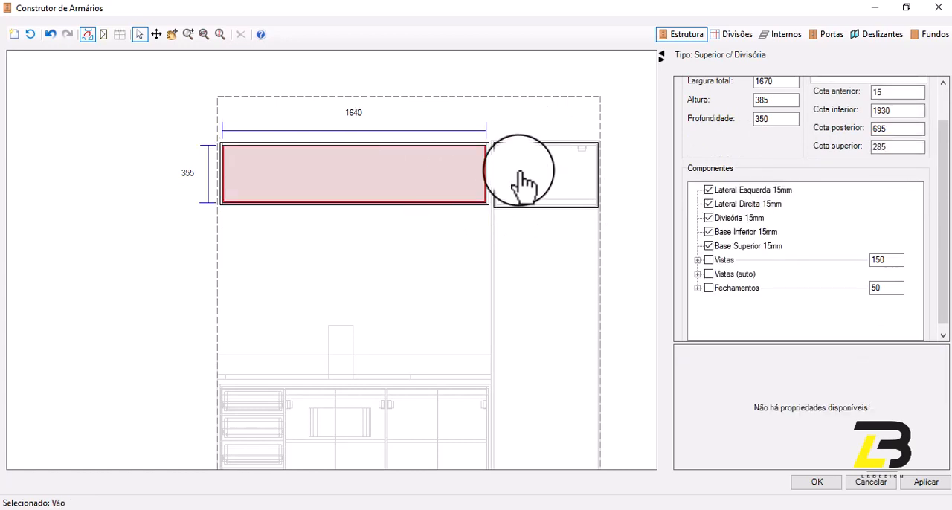
Consult the kitchen sketch for the upper divisions, and split the wall cabinet into three equal openings
mouse_move(346, 493)
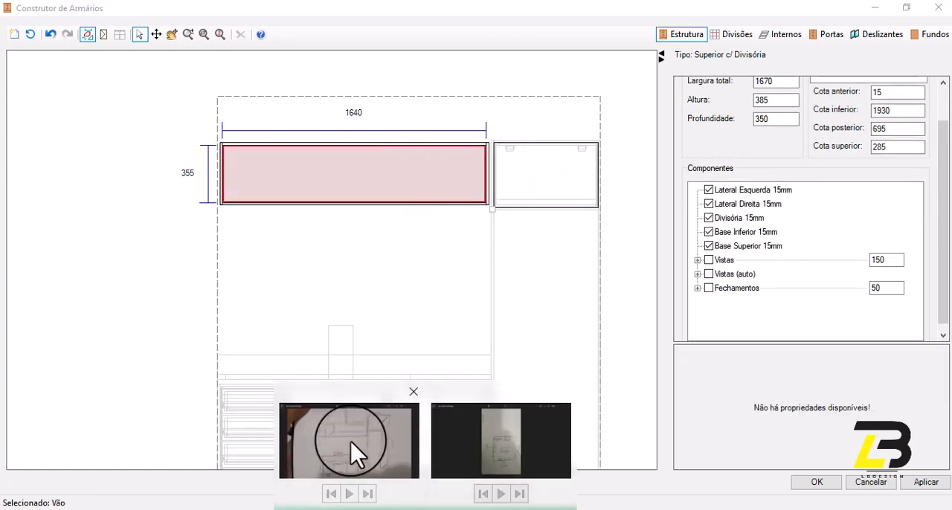
click(351, 453)
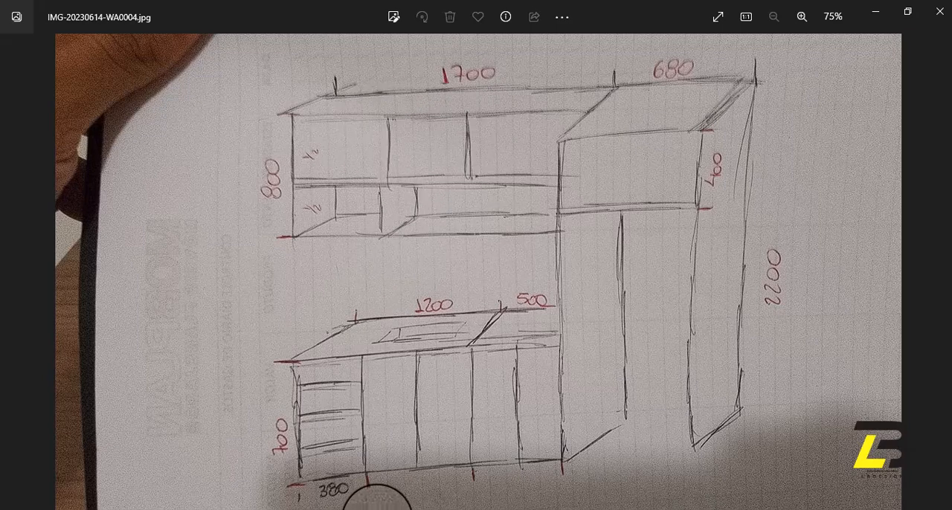
mouse_move(361, 506)
click(425, 472)
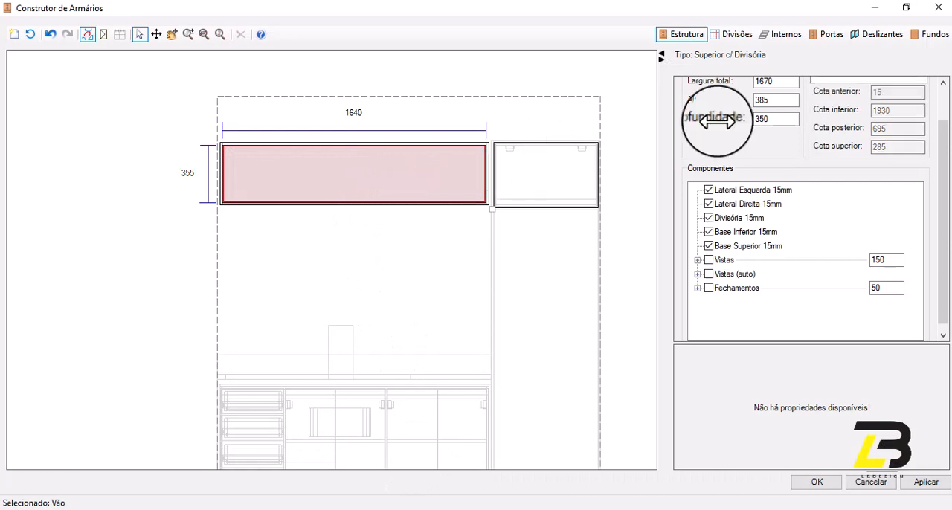
scroll(751, 85, up, 2)
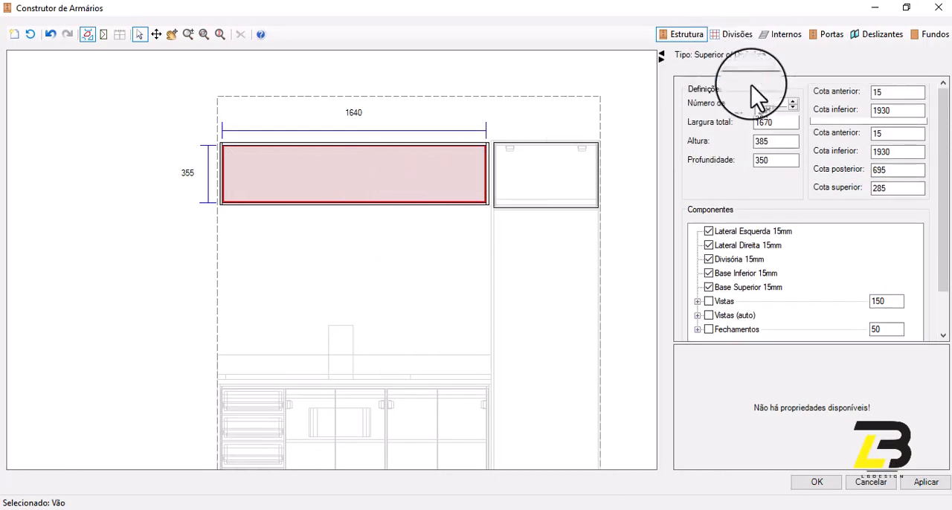
click(791, 101)
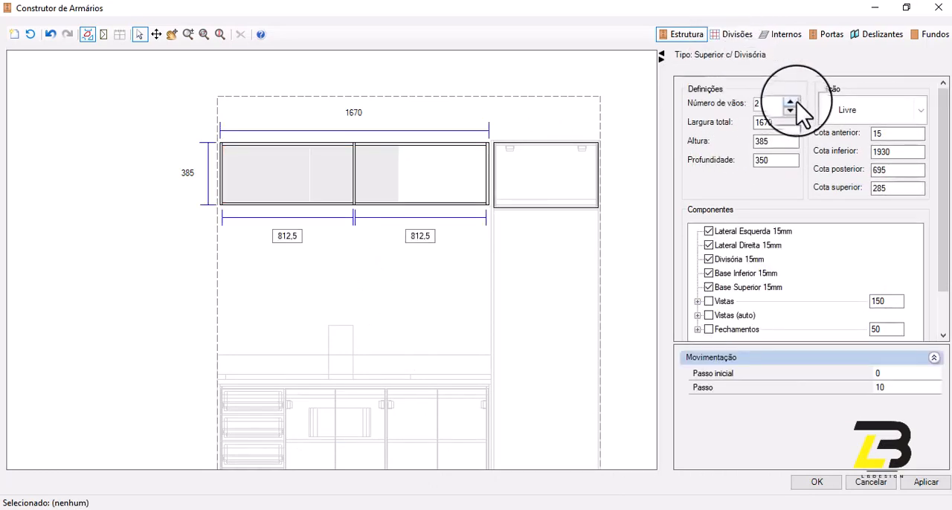
click(791, 101)
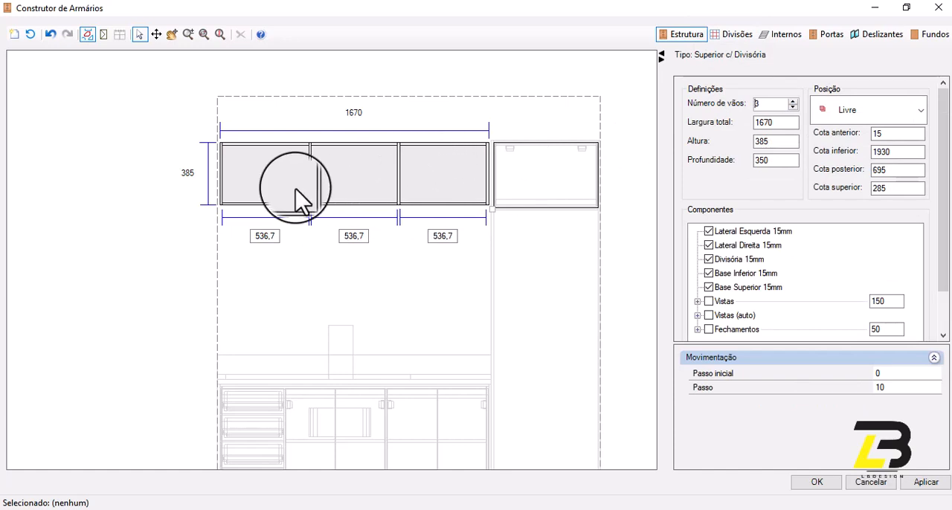
Fit a Gola Horizontal door of the Basc Sup type to each of the three openings and insert the cabinet into the kitchen
click(825, 35)
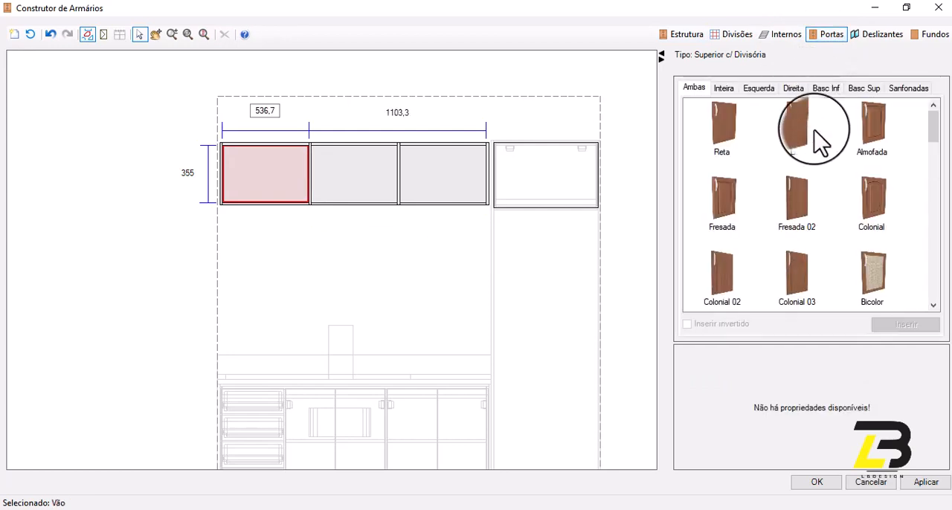
click(863, 87)
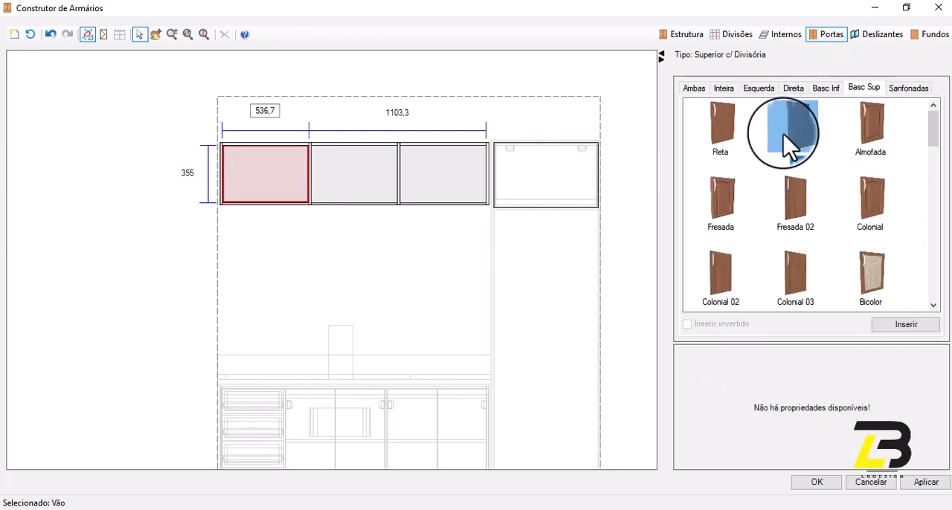
drag(733, 131, 688, 179)
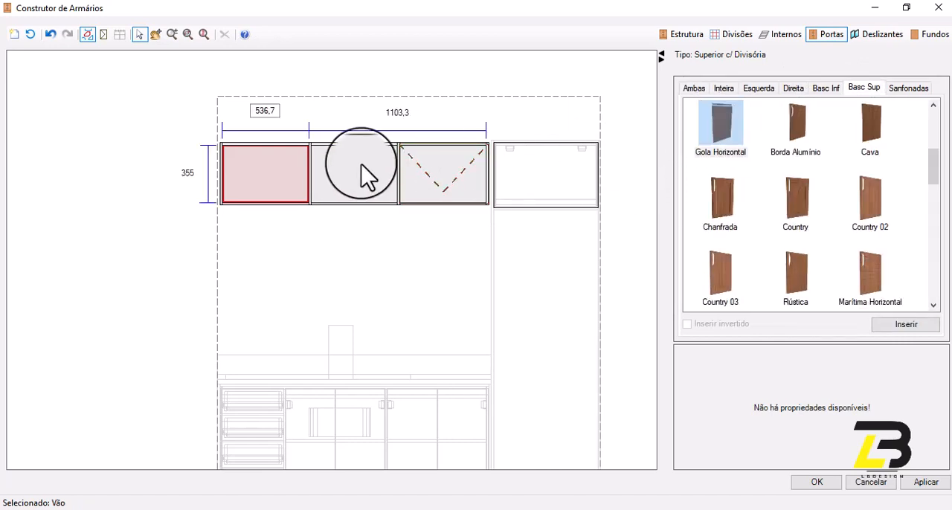
mouse_move(680, 130)
mouse_down()
mouse_move(346, 157)
mouse_move(679, 147)
mouse_up()
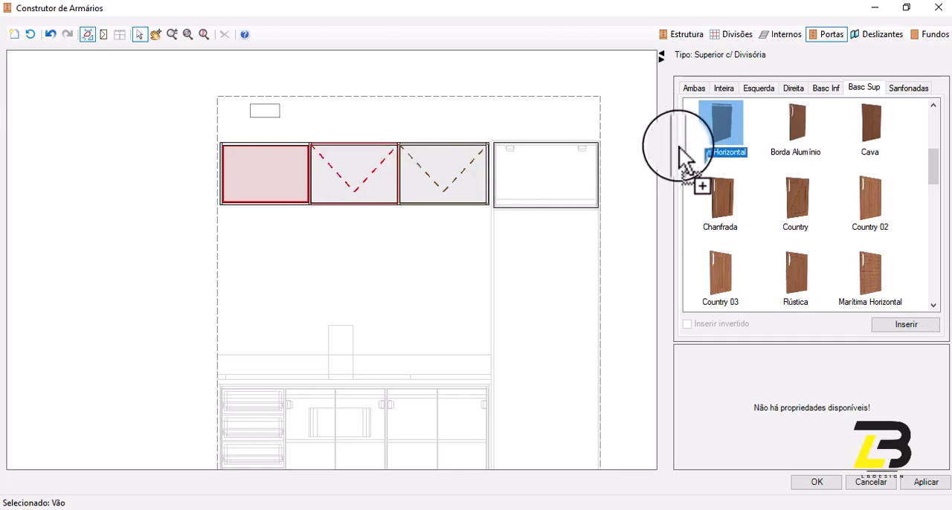
drag(738, 127, 272, 172)
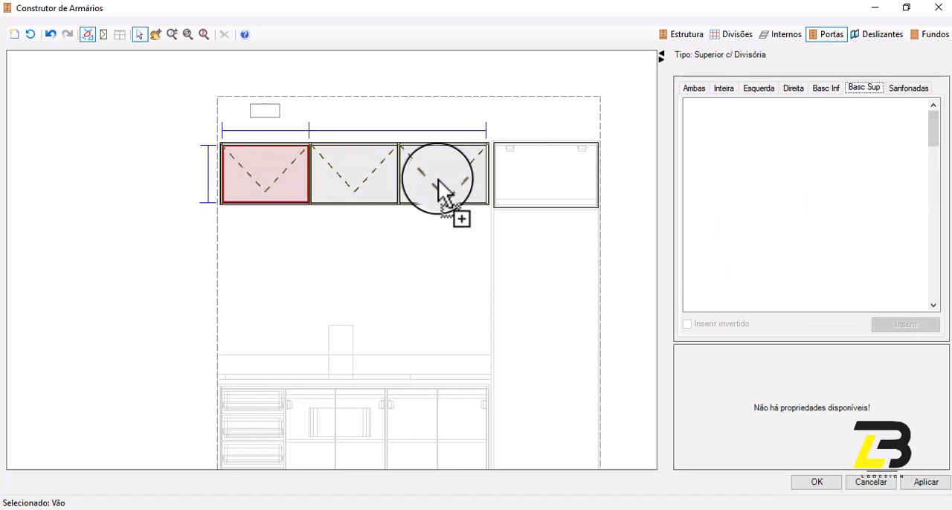
click(834, 484)
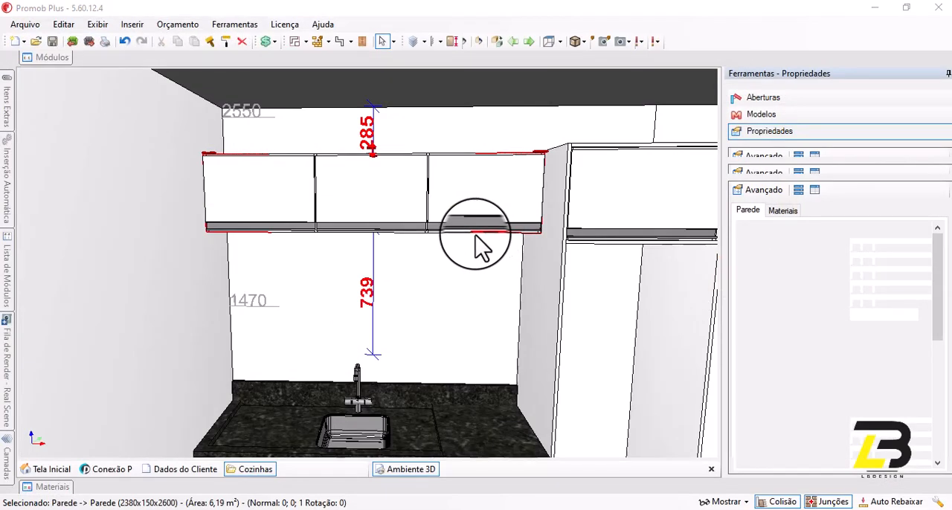
Select the wall cabinet in the 3D kitchen and set its depth to 380 mm
right_drag(480, 199, 495, 201)
scroll(443, 206, up, 3)
middle_drag(441, 206, 508, 182)
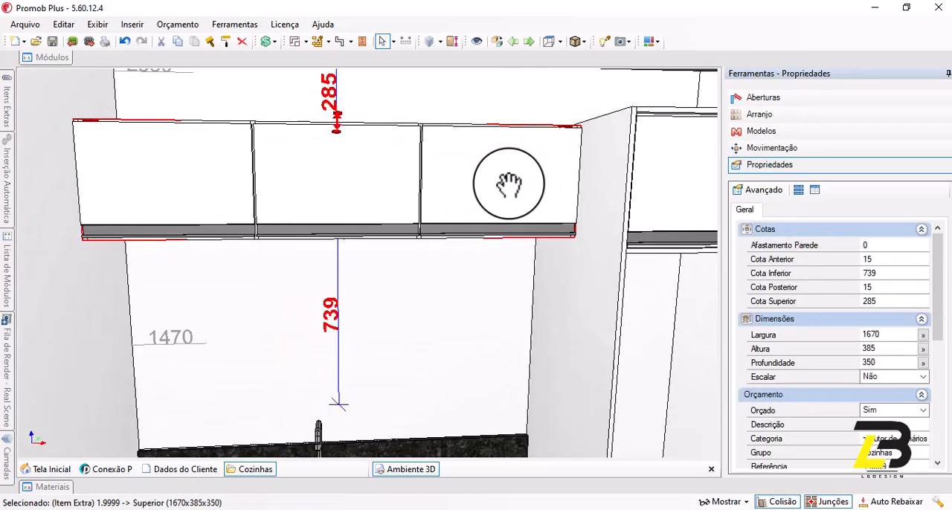
mouse_move(416, 509)
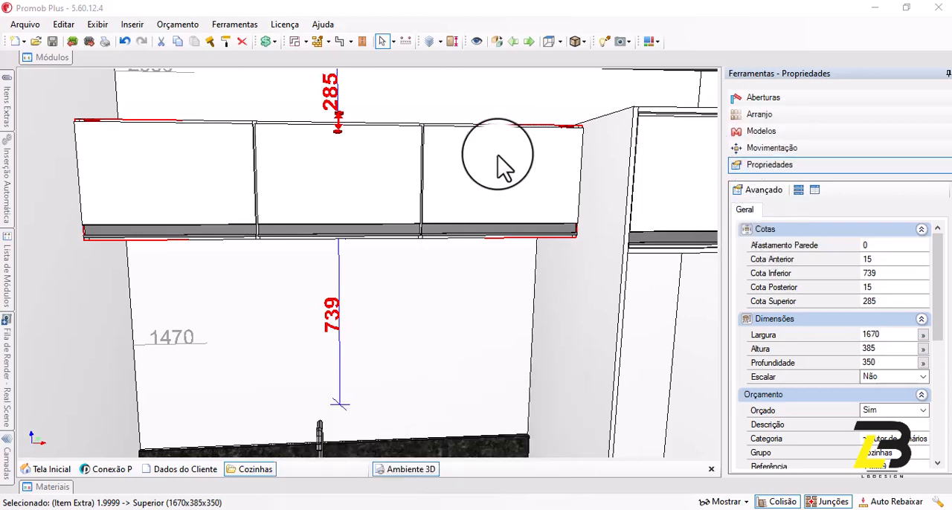
click(894, 363)
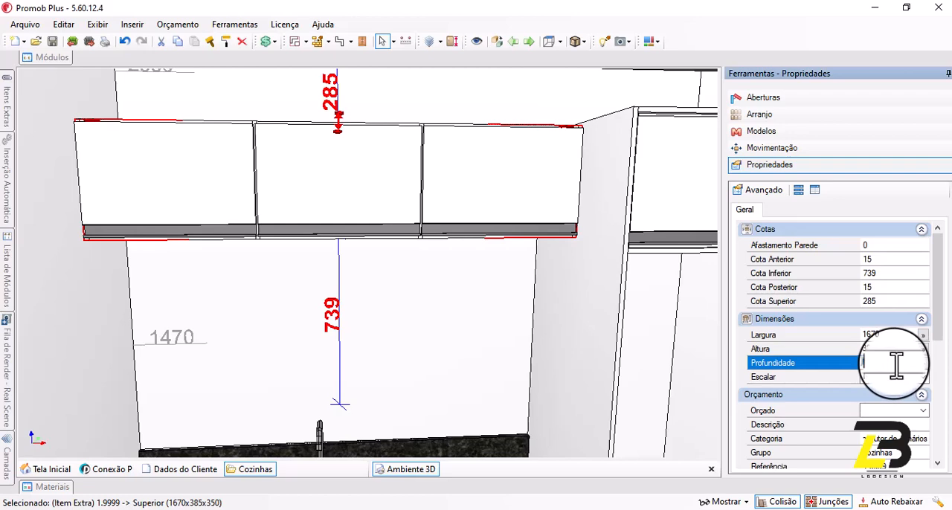
text(380)
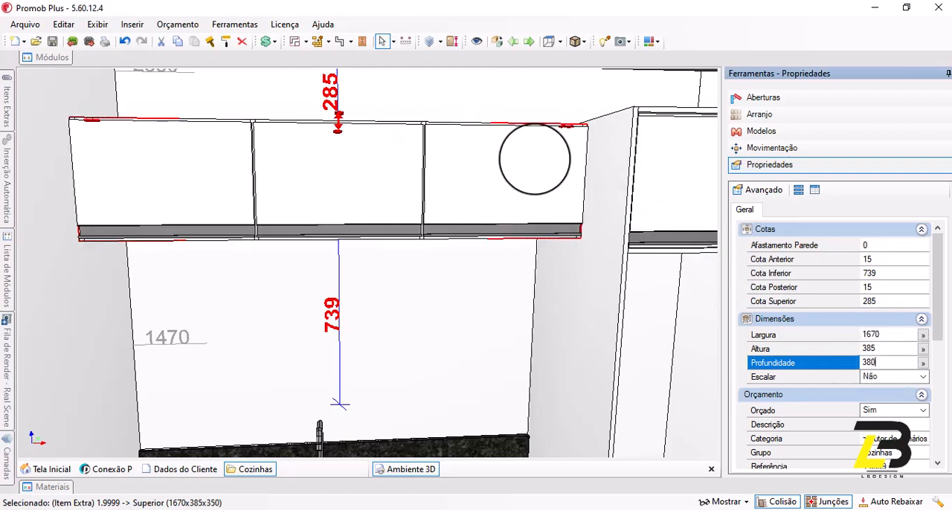
middle_drag(534, 182, 461, 179)
scroll(460, 179, down, 2)
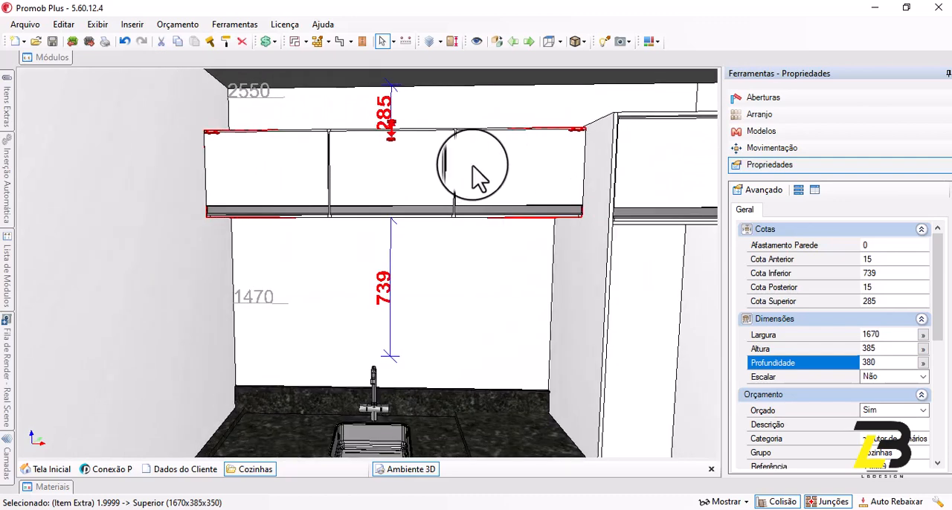
Open the Editor de Tamponamentos for the wall cabinet, using a 400 mm deep and 15 mm thick panel
right_click(473, 168)
click(587, 461)
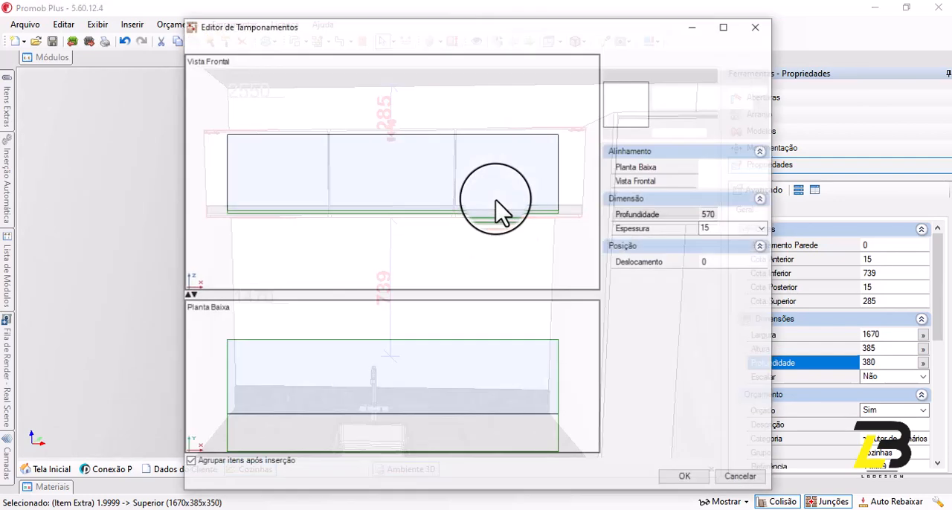
click(499, 211)
click(727, 215)
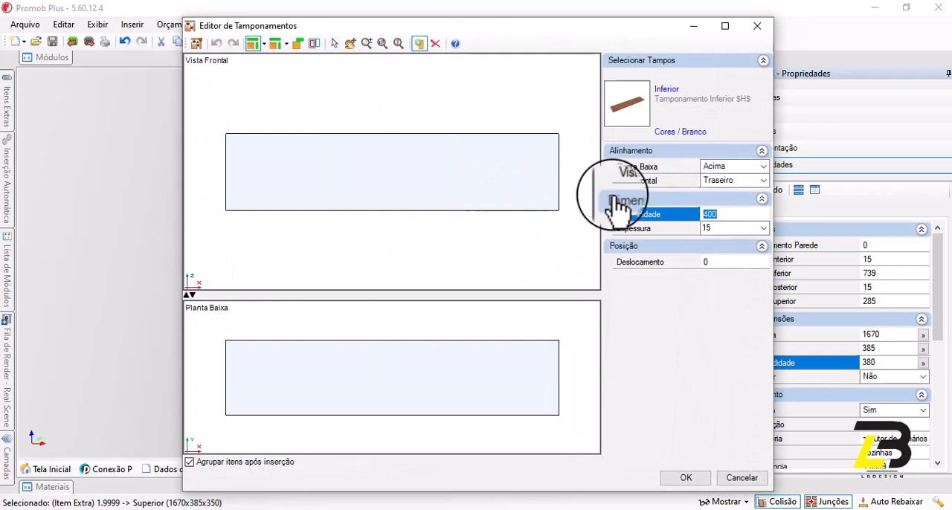
click(405, 220)
drag(404, 213, 562, 183)
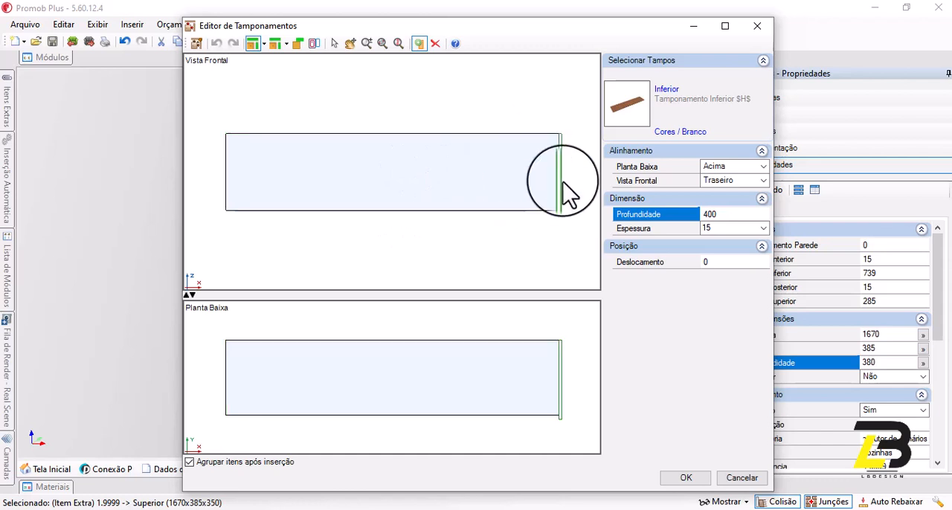
click(563, 183)
click(225, 169)
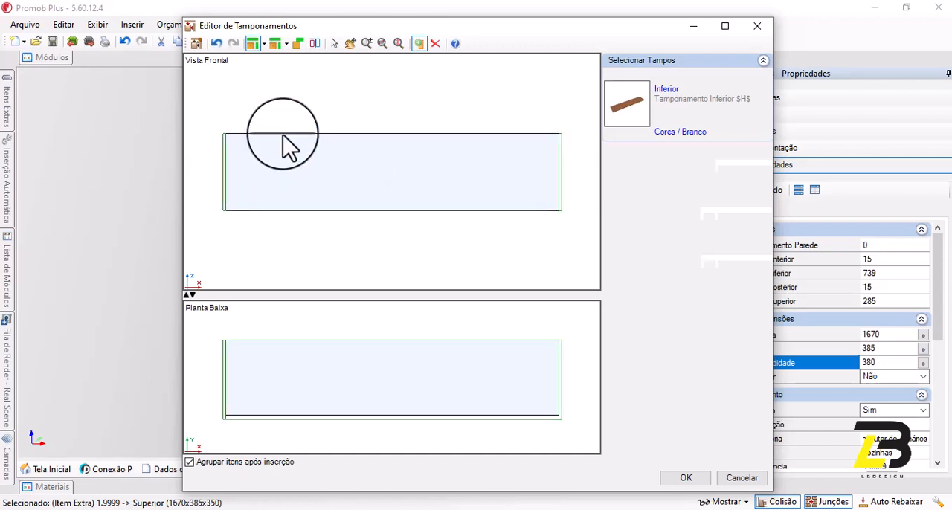
click(284, 134)
click(217, 43)
click(217, 43)
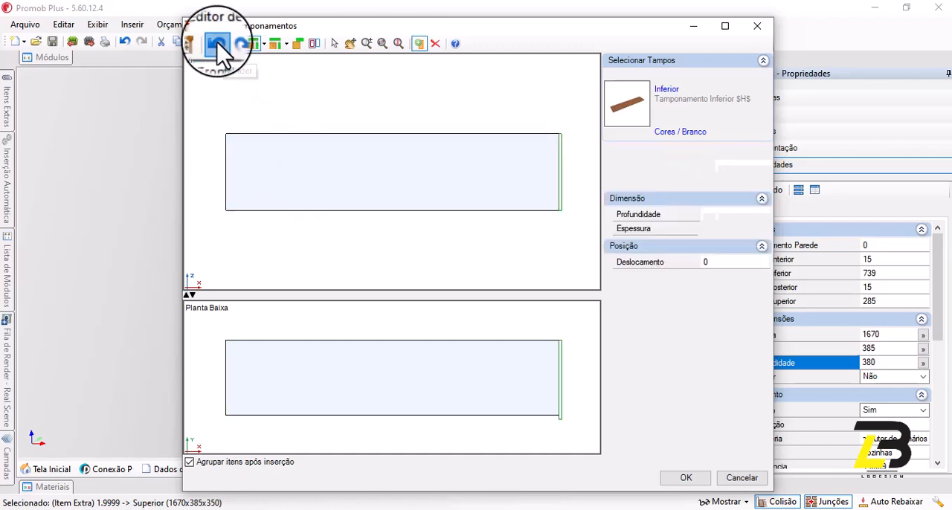
click(216, 43)
Clad the wall cabinet's top, bottom and both sides, with the side panels covering the ends of the horizontal panels, and apply the cladding
click(524, 136)
click(558, 142)
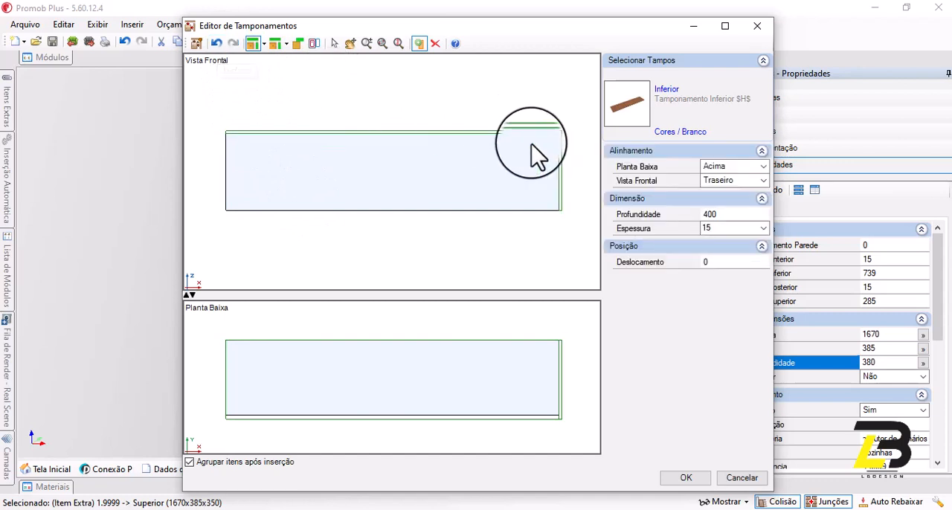
click(217, 43)
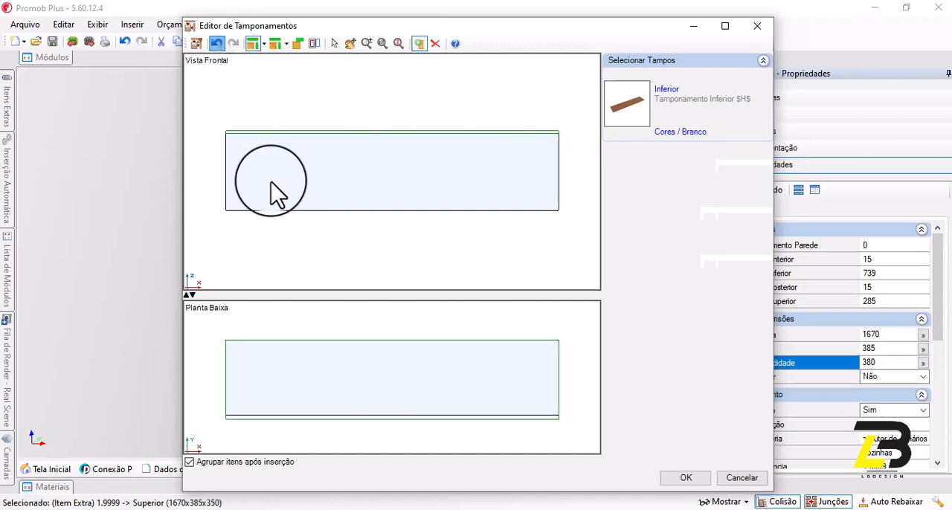
click(225, 185)
click(560, 180)
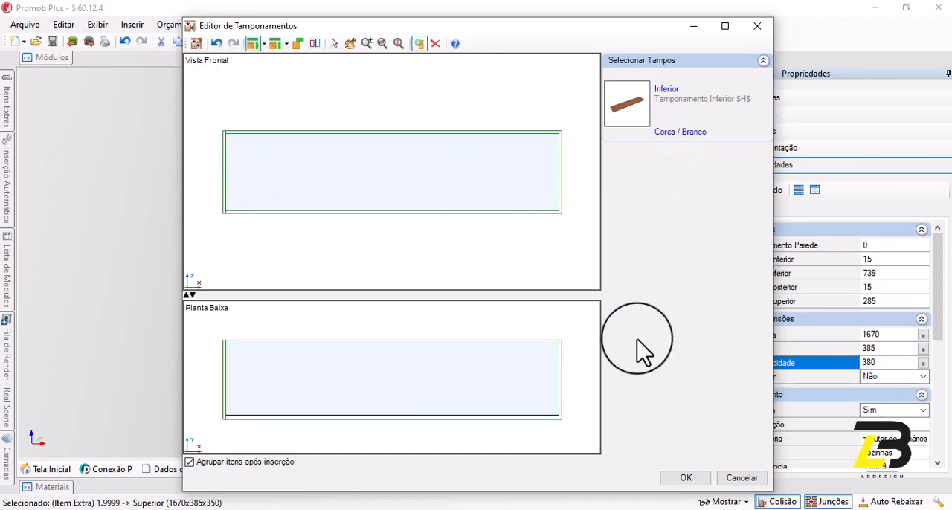
click(698, 482)
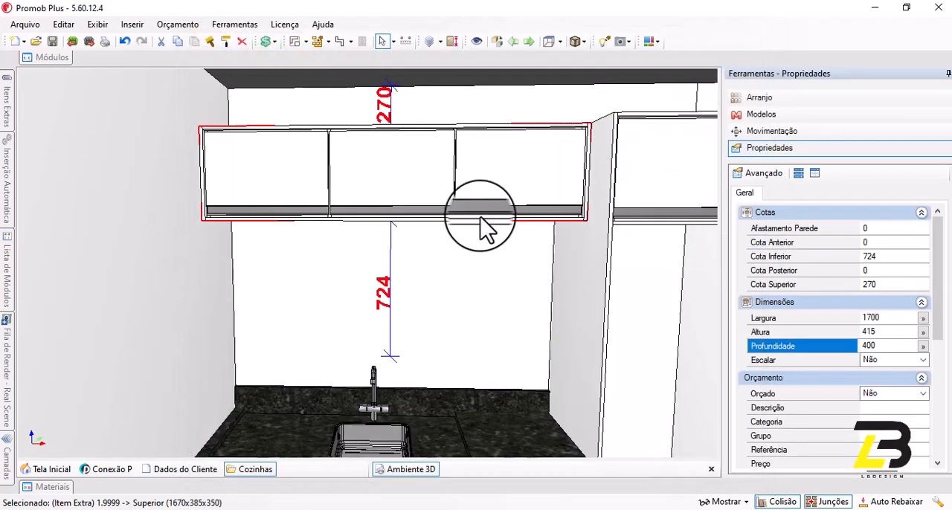
Consult the kitchen sketch for the lower half of the wall cabinet, and ungroup the clad cabinet
middle_drag(479, 224, 510, 195)
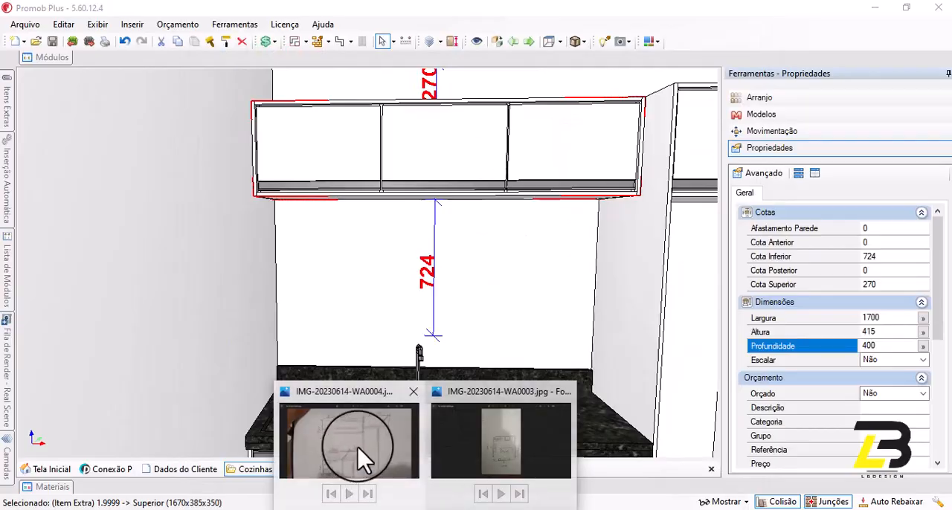
click(357, 447)
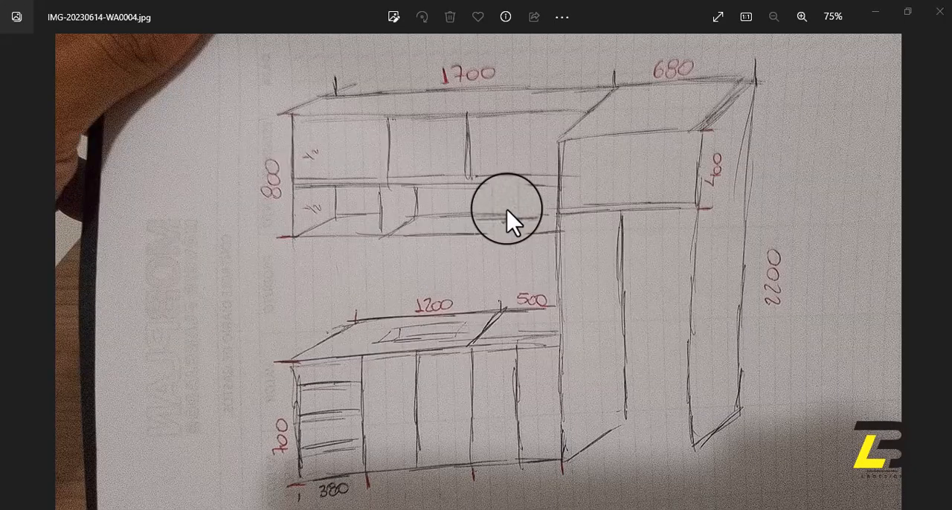
key(alt+Tab)
right_click(360, 199)
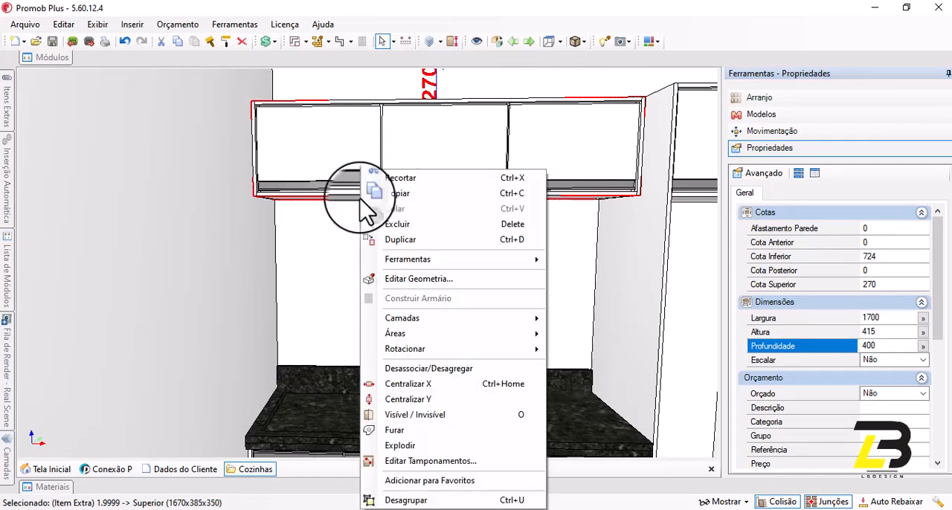
click(329, 206)
scroll(331, 207, up, 4)
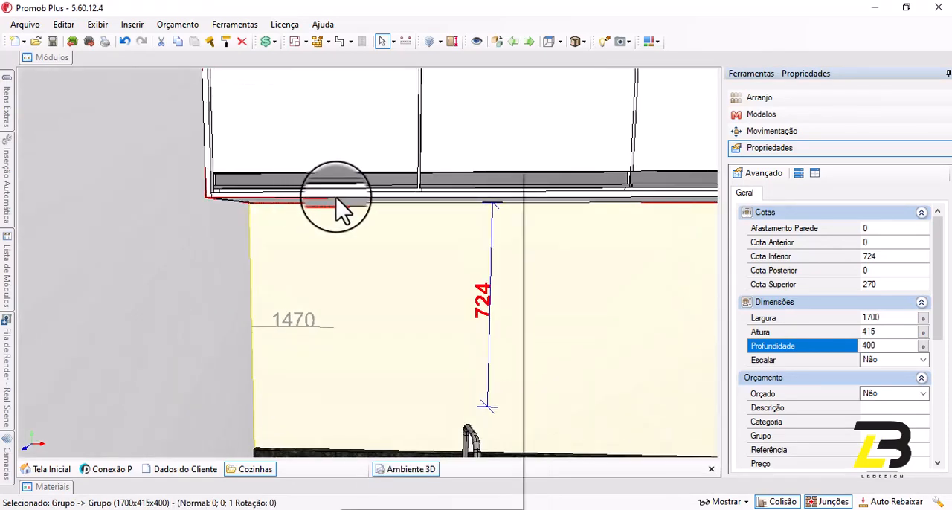
right_click(336, 206)
click(421, 500)
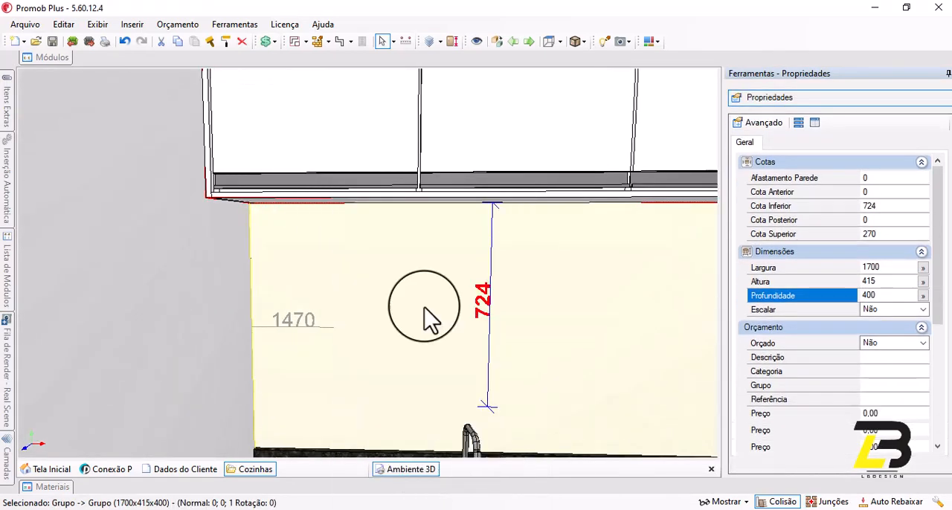
Duplicate the wall cabinet's bottom cladding panel directly beneath the original, using a 15 mm Z offset
click(269, 196)
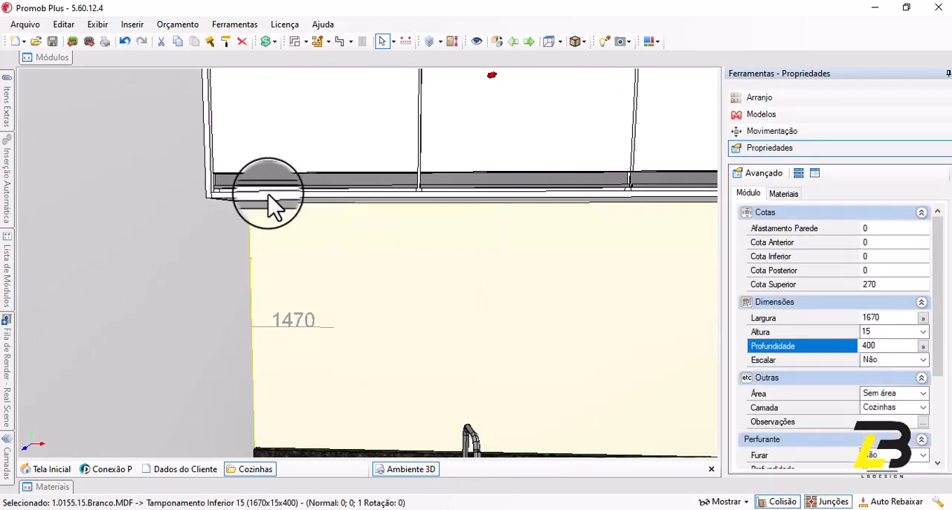
click(334, 199)
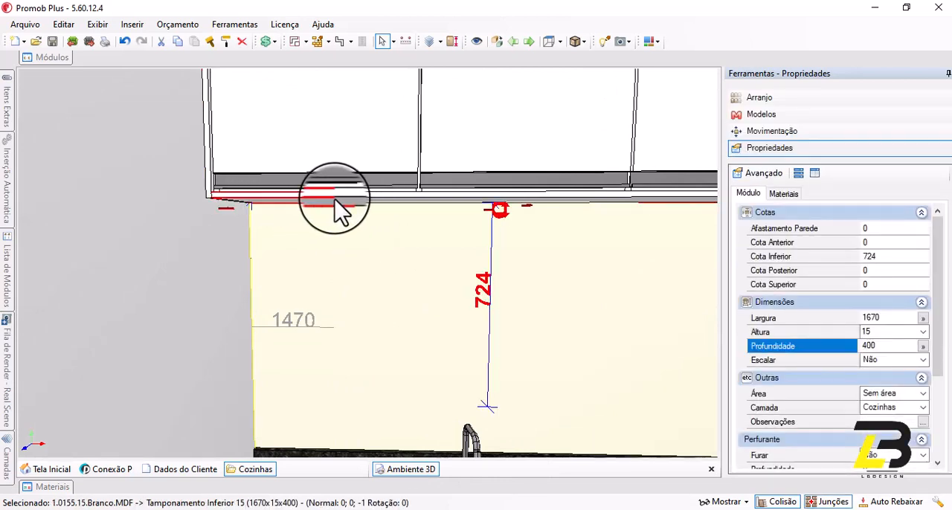
drag(334, 198, 223, 205)
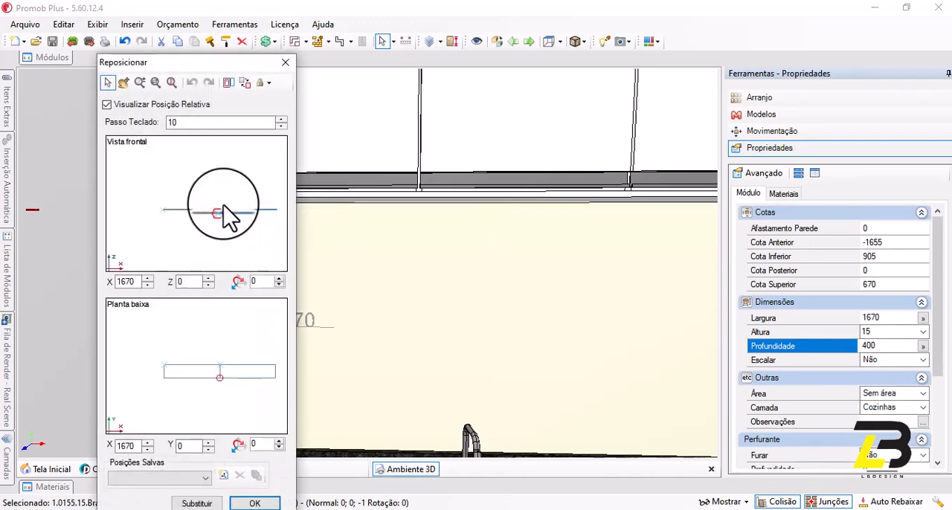
click(254, 504)
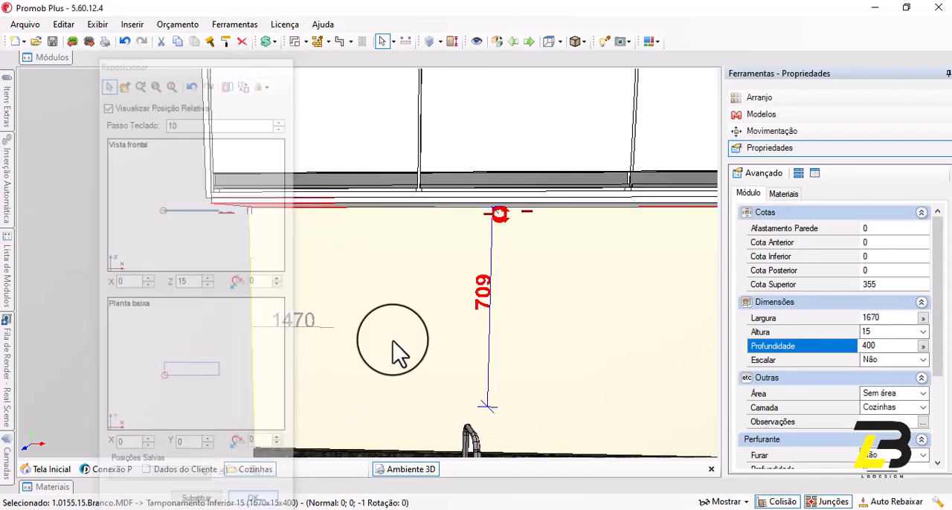
Lower the duplicated panel to 400 mm below the cabinet's bottom cladding
middle_drag(393, 341, 398, 307)
key(Down)
key(Down)
key(Down)
key(Down)
key(Down)
key(Down)
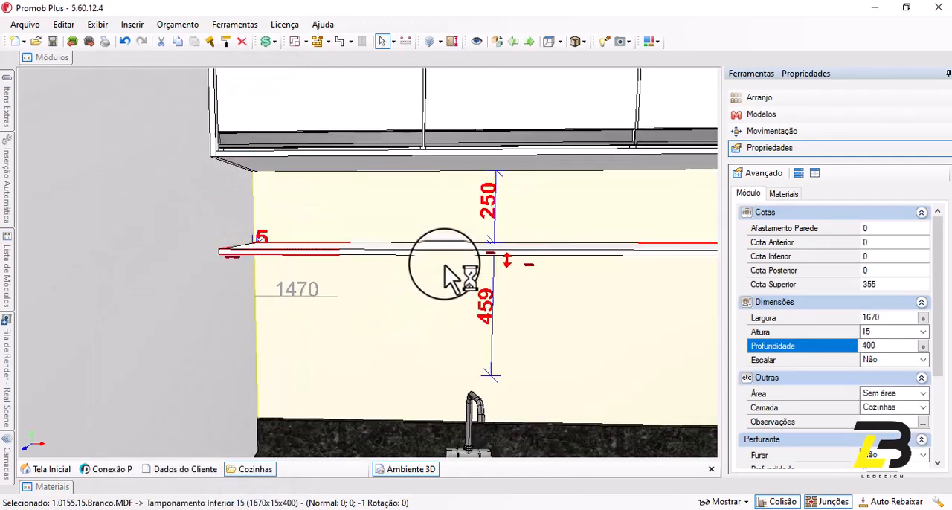
key(Down)
key(Down)
middle_drag(415, 261, 448, 257)
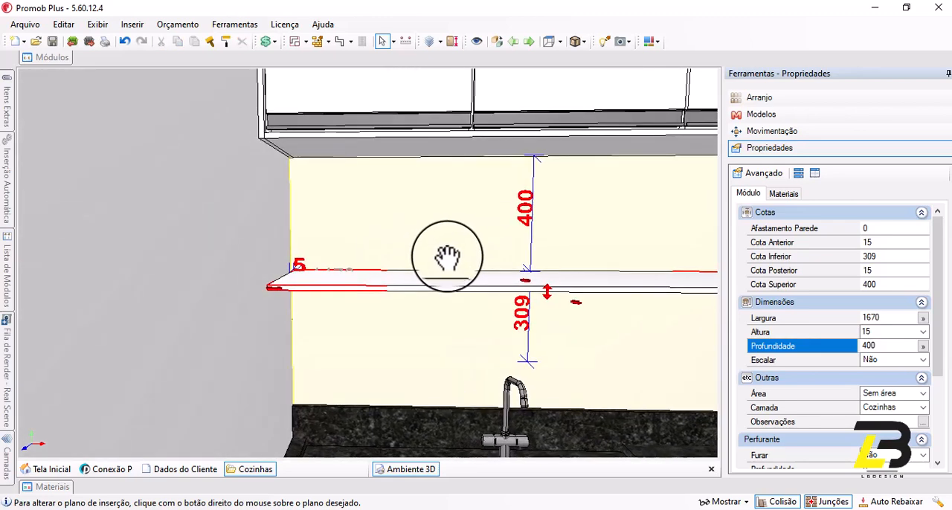
Extend the wall cabinet's left side panel downward by 400 mm with Seta
click(265, 149)
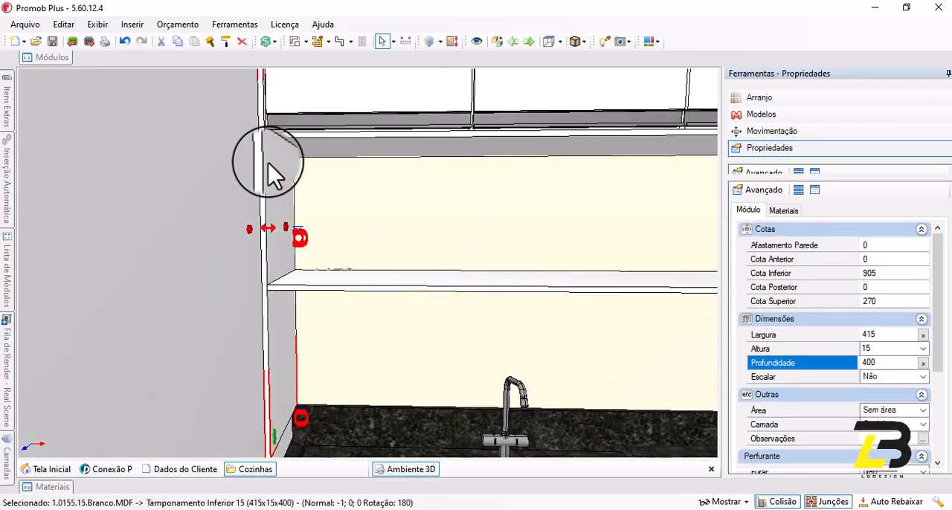
drag(271, 176, 372, 230)
click(773, 165)
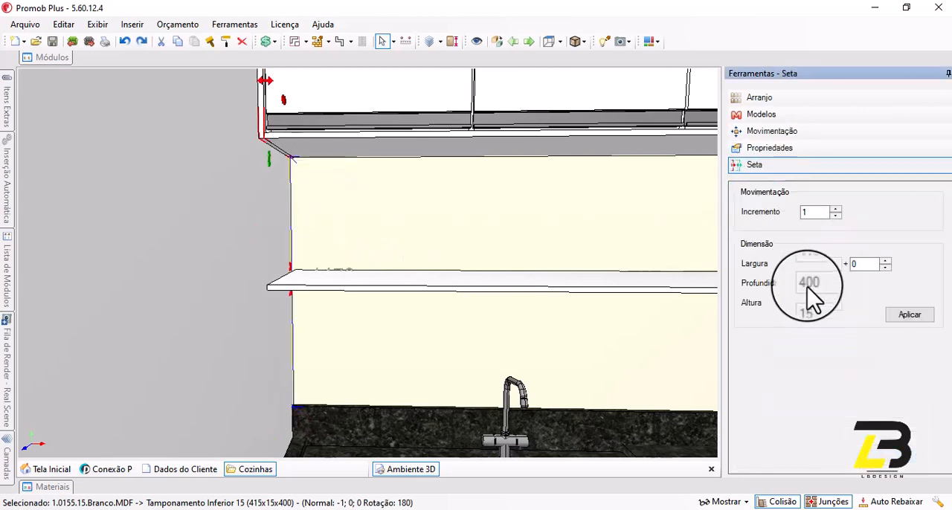
double_click(849, 264)
text(400)
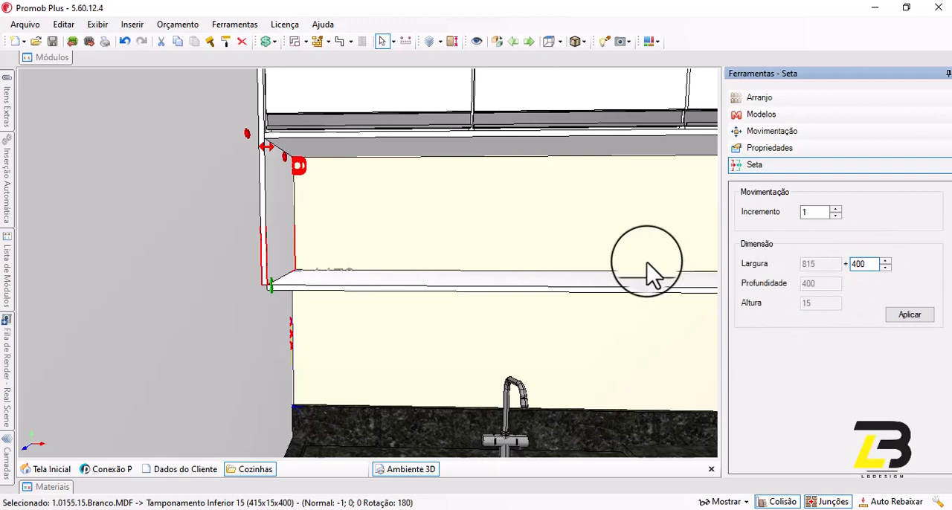
middle_drag(647, 261, 577, 206)
Extend the wall cabinet's right side panel downward by 400 mm with Seta
click(556, 102)
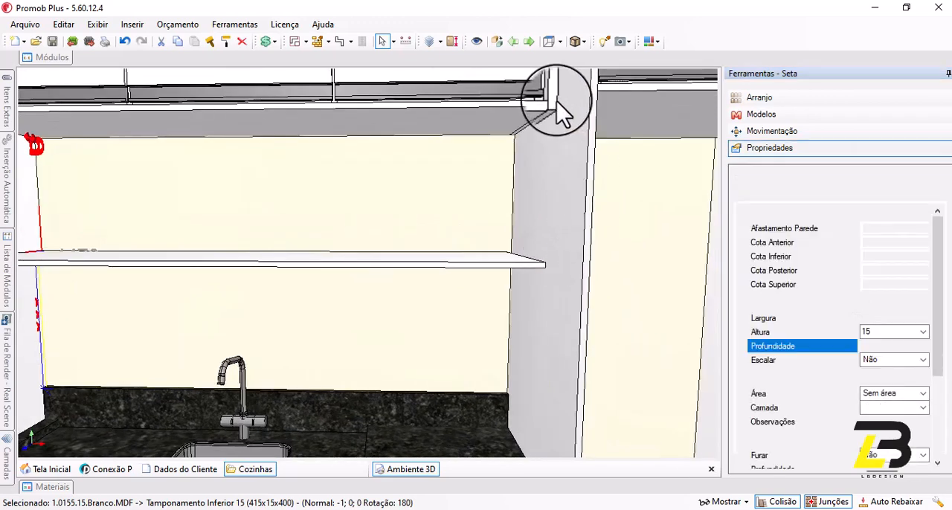
click(540, 133)
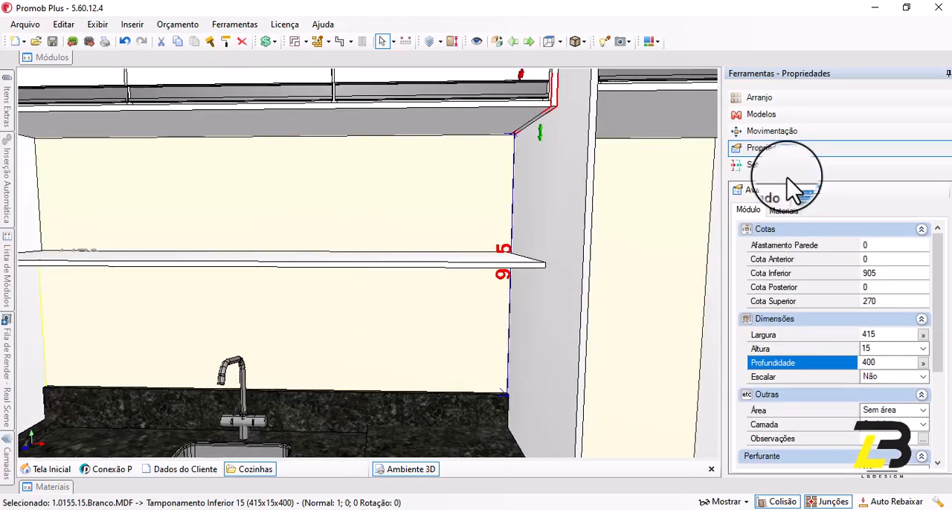
click(860, 265)
text(400)
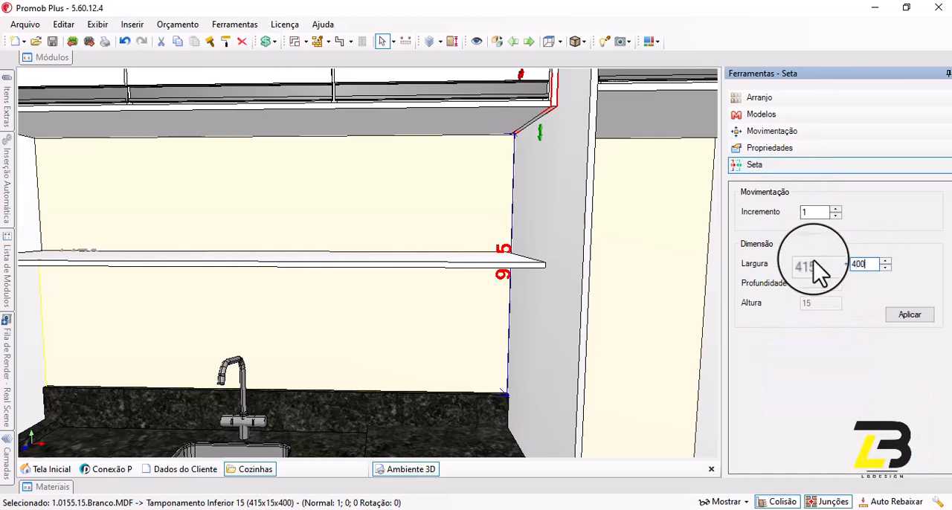
key(Return)
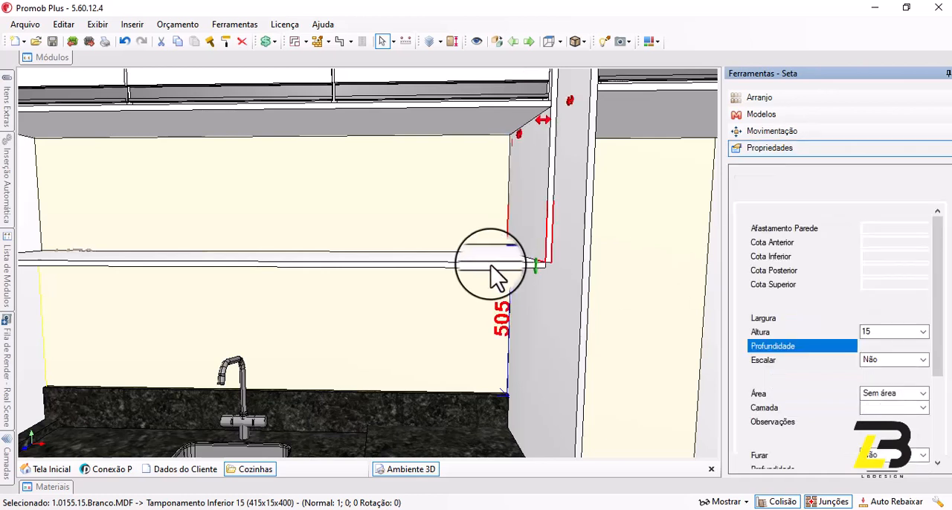
Raise the niche's bottom panel flush with the lower ends of the sides, leaving a 385 mm clear height
click(491, 266)
drag(491, 257, 447, 243)
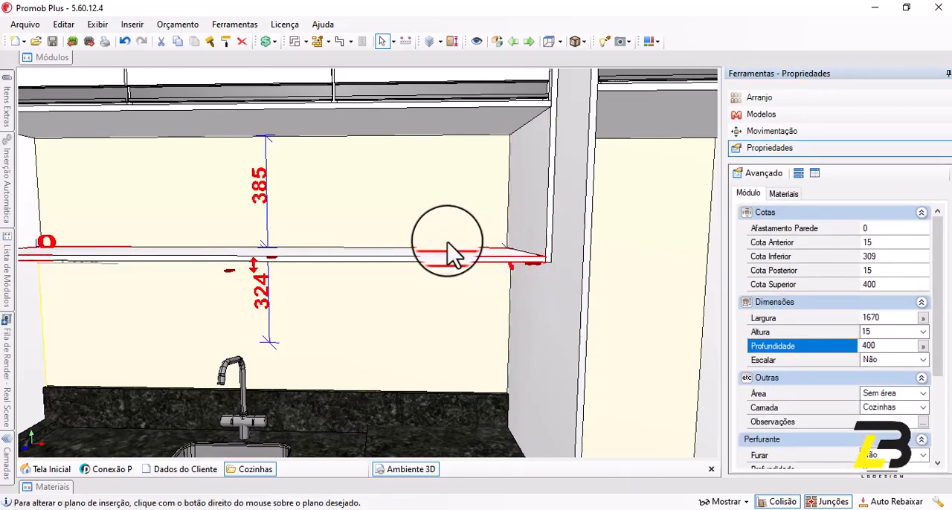
middle_drag(447, 242, 453, 213)
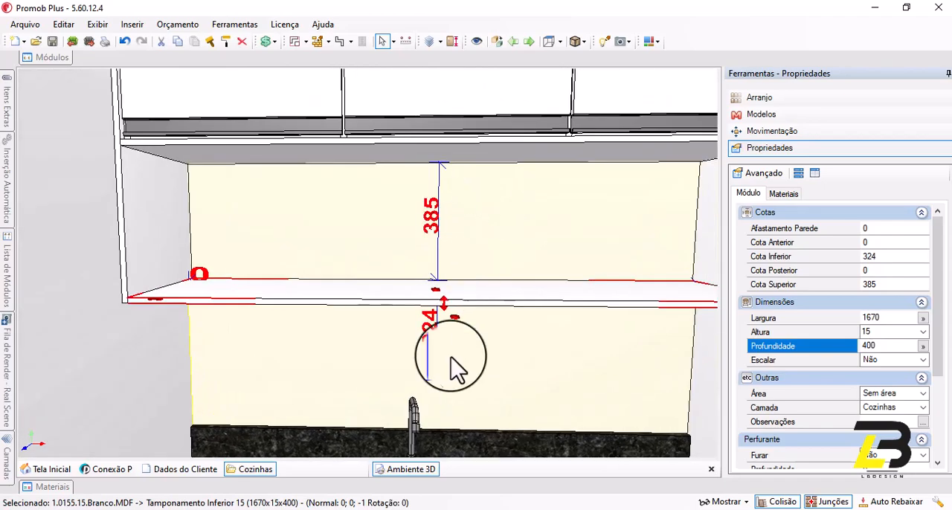
Check the niche divider in the kitchen sketch, and duplicate the niche's bottom panel with a Z offset of -15 mm
key(alt+Tab)
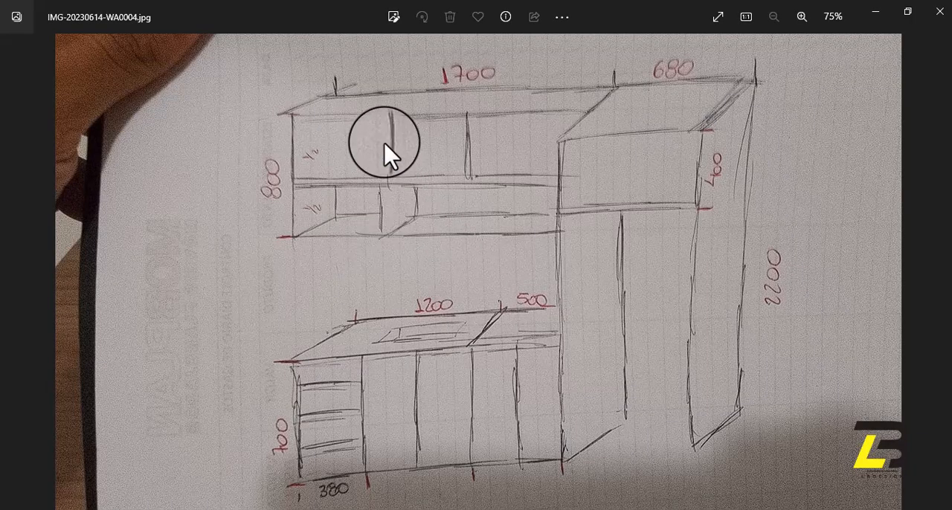
key(alt+Tab)
middle_drag(384, 217, 400, 191)
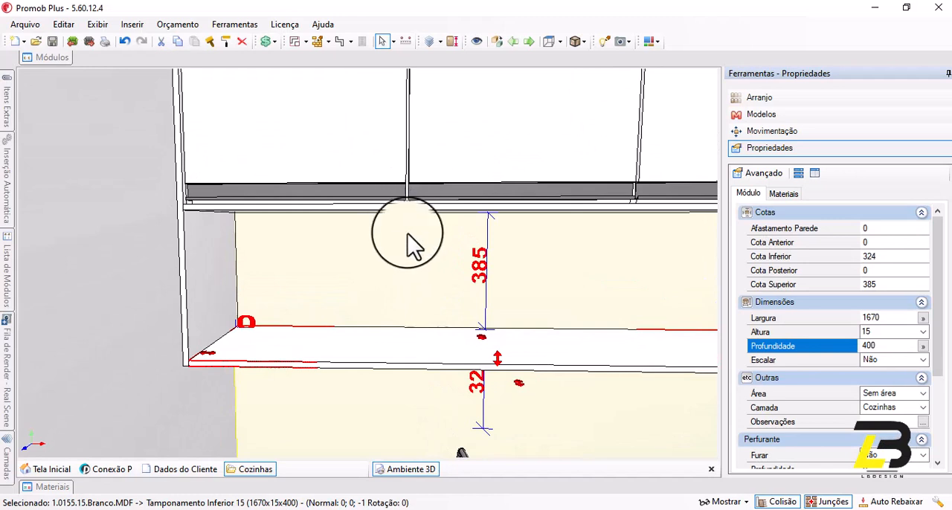
click(215, 294)
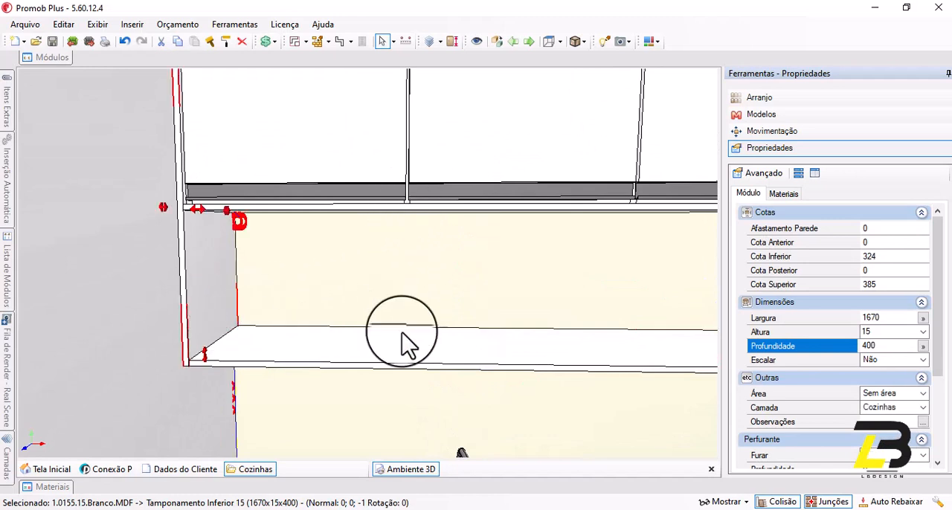
click(461, 344)
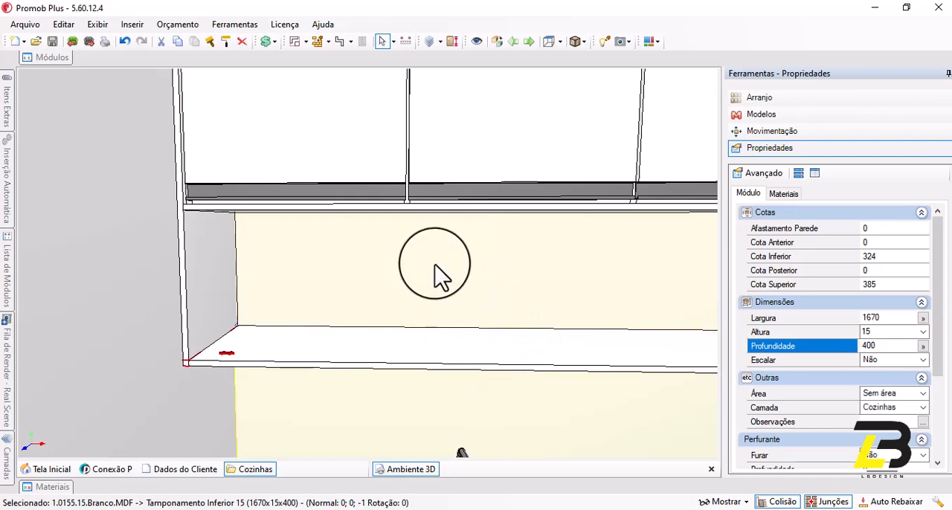
key(ctrl+v)
key(ctrl+Down)
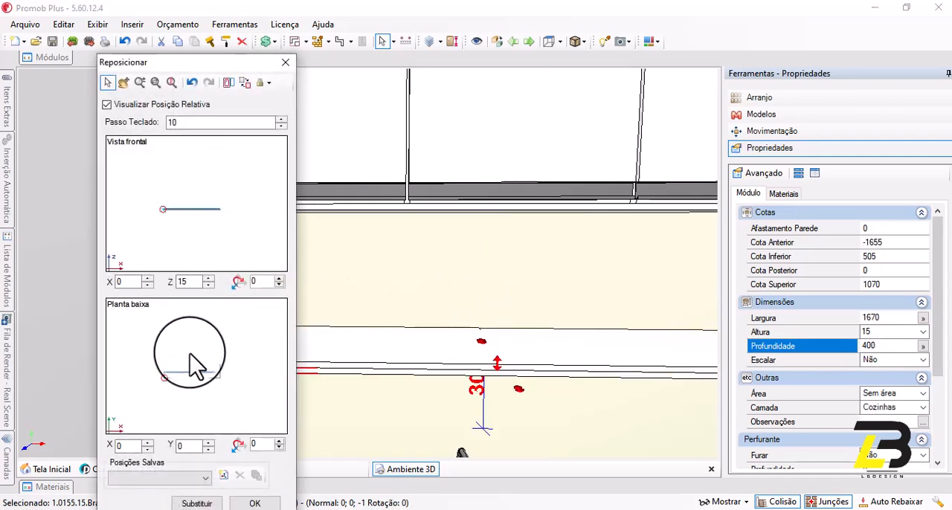
click(178, 283)
text(-)
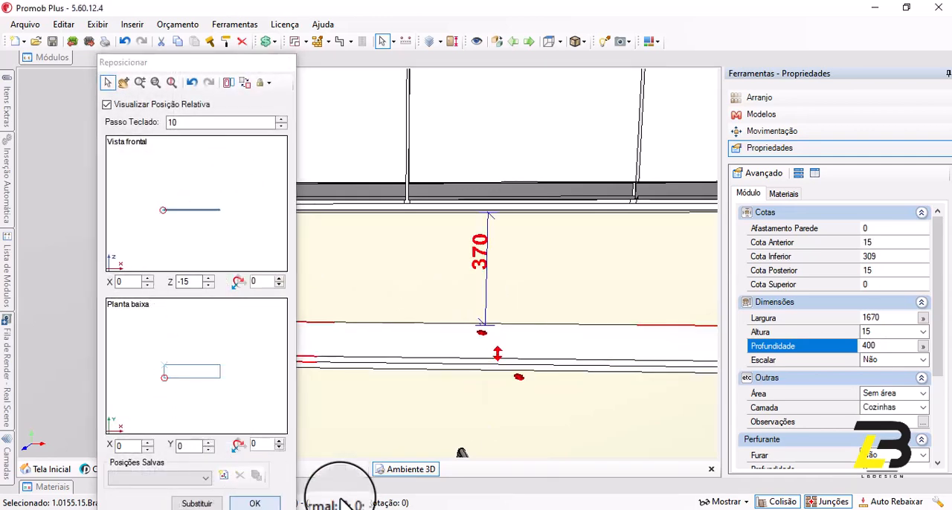
click(253, 501)
Set the duplicated panel's width to 385 mm and turn it upright as a divider
click(907, 319)
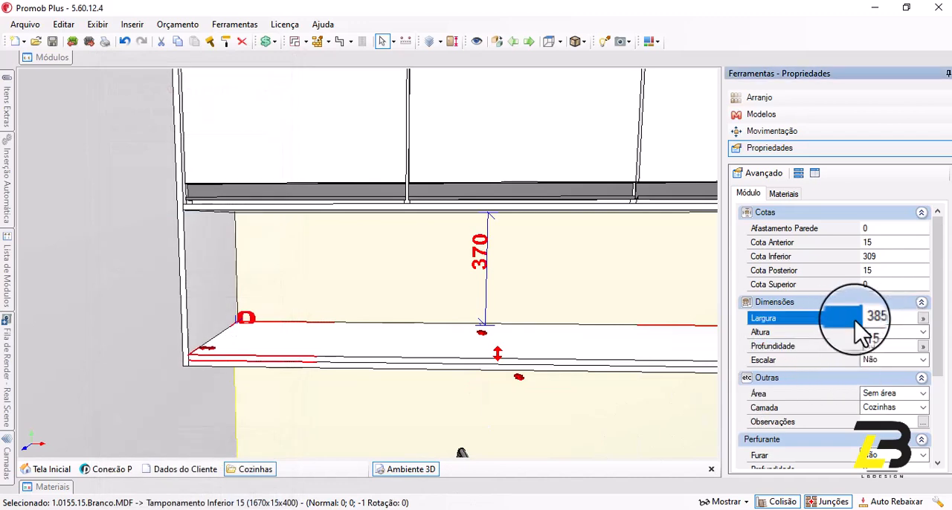
key(Return)
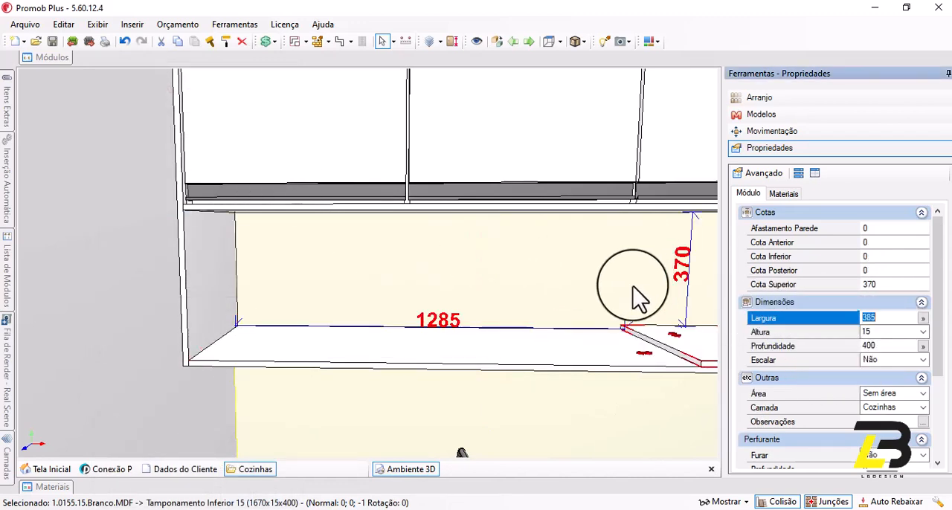
drag(638, 298, 411, 258)
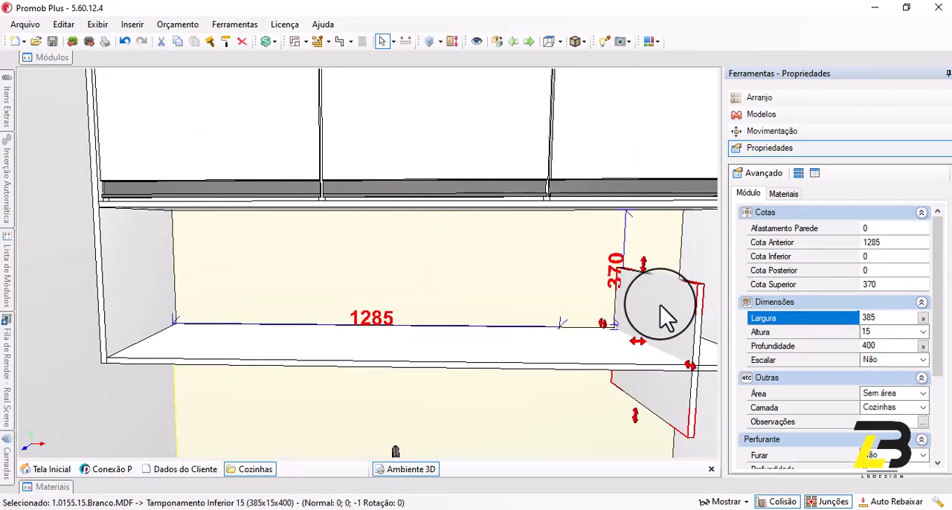
Place the upright divider inside the niche, aligned with the first door division and 551.7 mm from the left side panel
drag(660, 306, 327, 217)
middle_drag(344, 217, 397, 211)
scroll(394, 223, up, 5)
scroll(397, 216, down, 2)
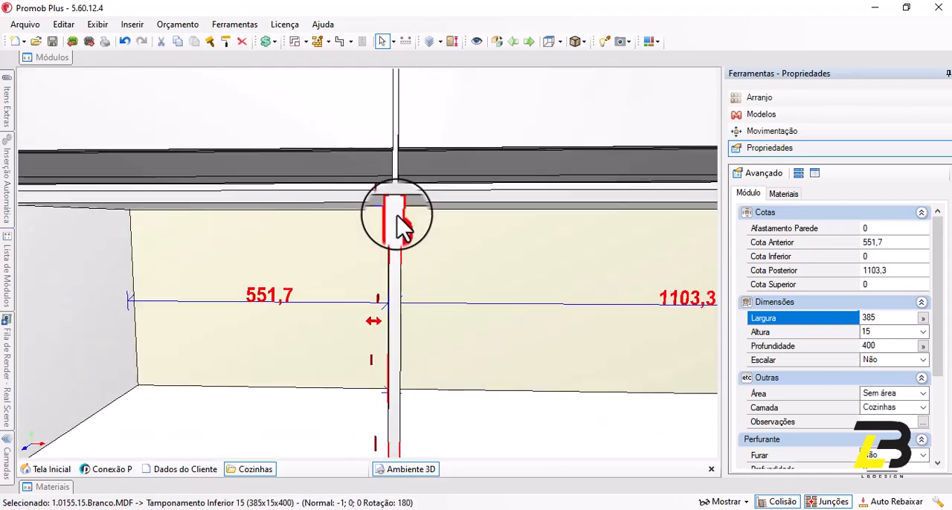
scroll(402, 227, down, 3)
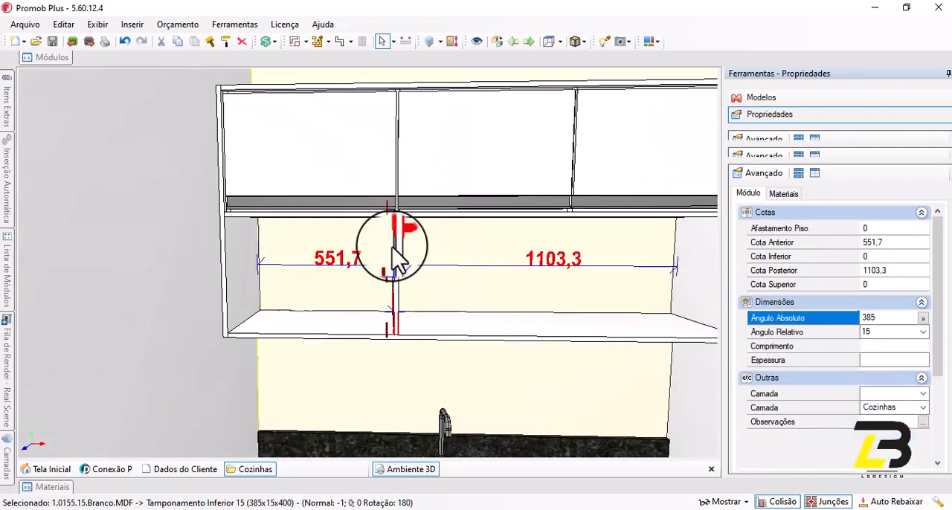
Set the divider's distance from the niche's left side to 550 mm and check the niche layout in the kitchen sketch
click(396, 258)
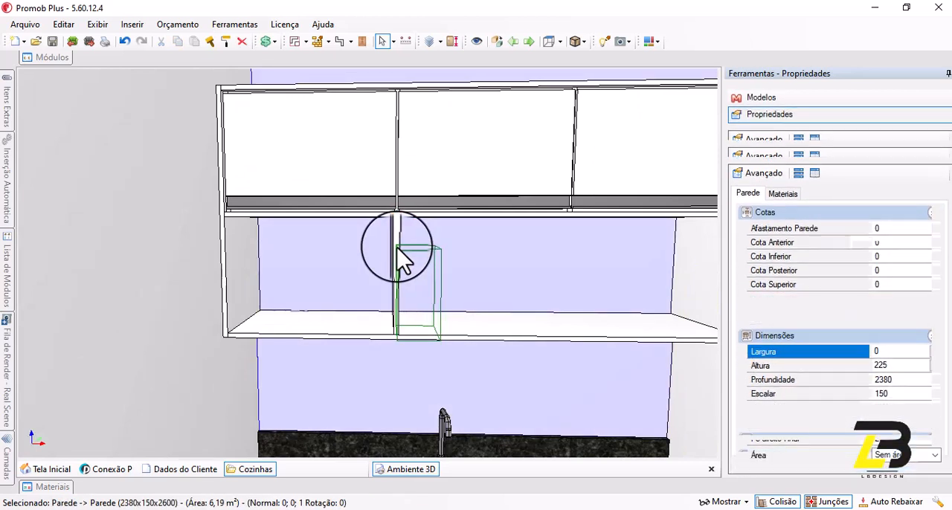
click(397, 237)
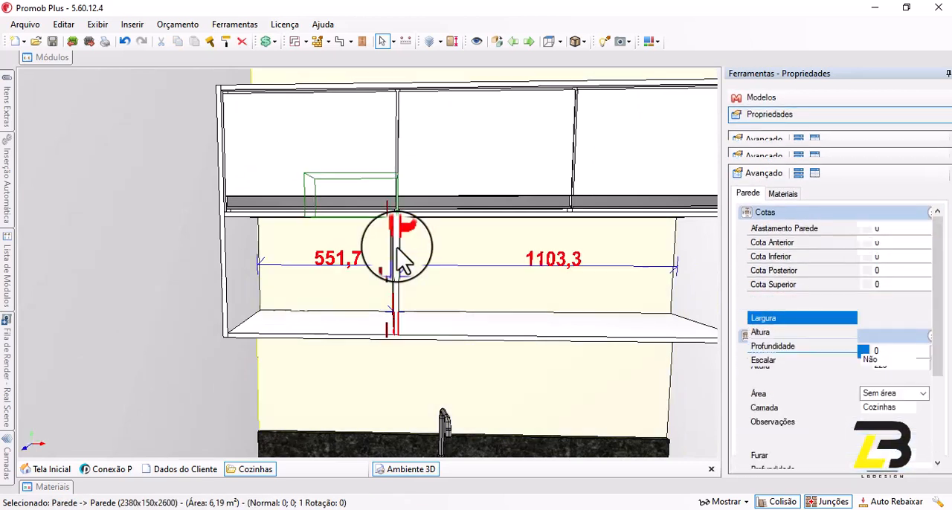
click(852, 244)
text(550)
key(Return)
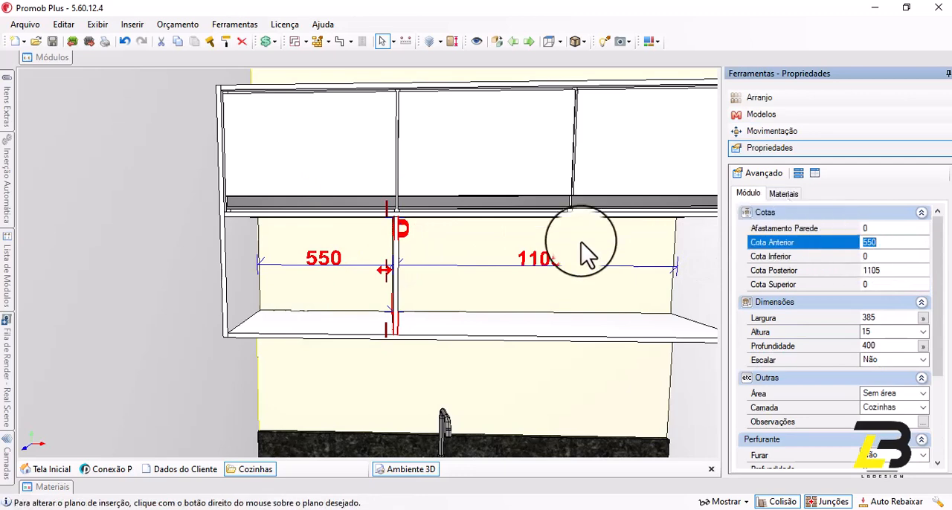
mouse_move(449, 197)
middle_down()
mouse_move(416, 217)
mouse_move(442, 153)
mouse_move(451, 215)
middle_up()
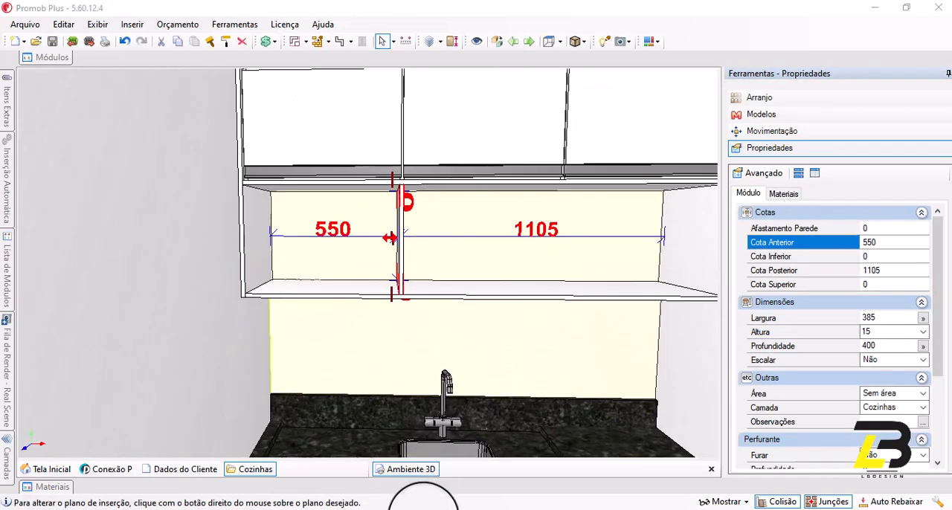
mouse_move(422, 509)
click(389, 429)
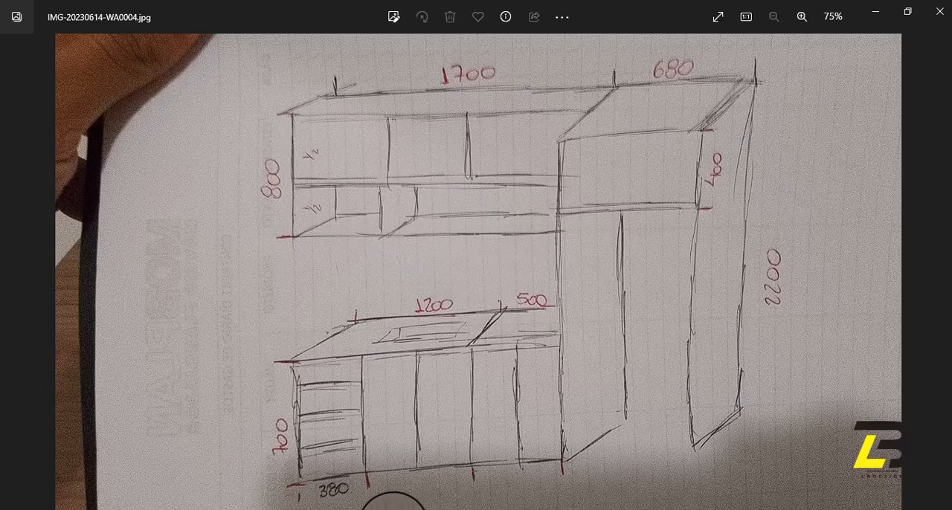
click(362, 509)
Draw a rectangular geometry of about 1670 x 385 mm on the wall inside the niche as its back panel
middle_drag(366, 242, 323, 255)
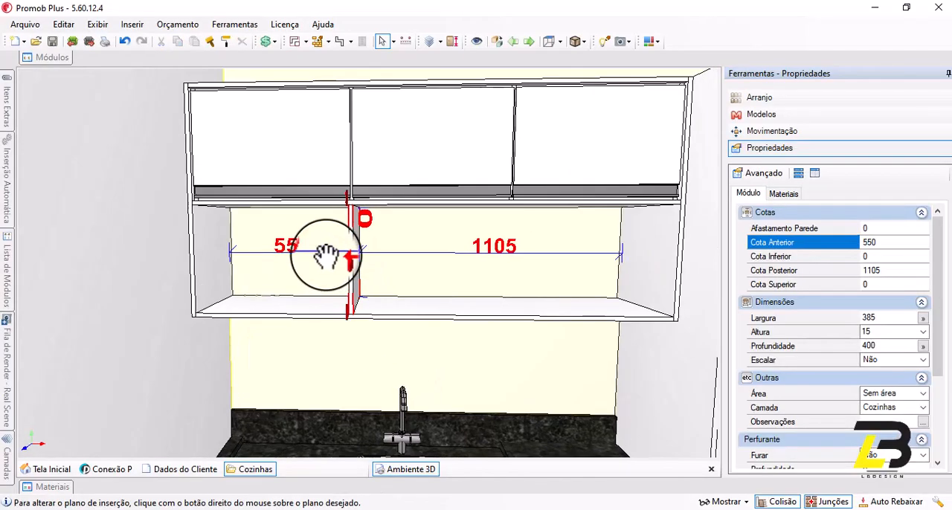
scroll(301, 249, up, 3)
click(317, 226)
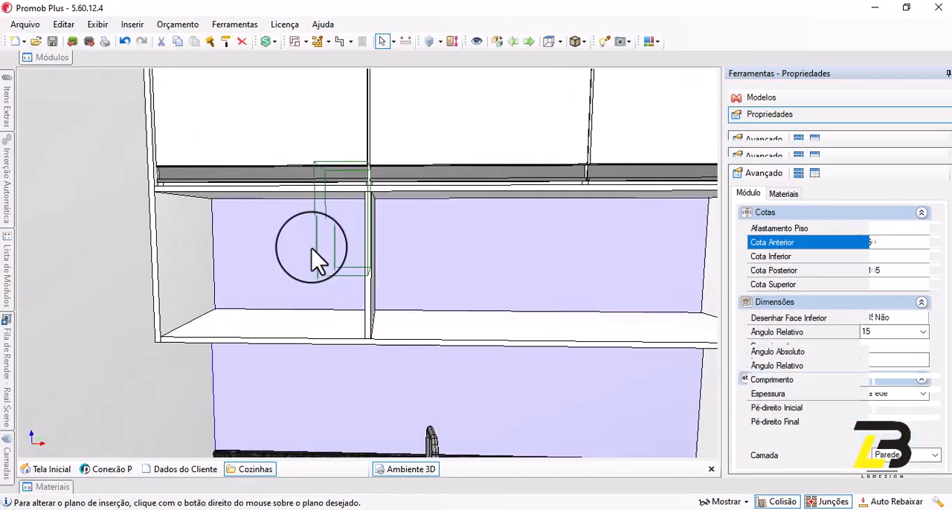
click(352, 41)
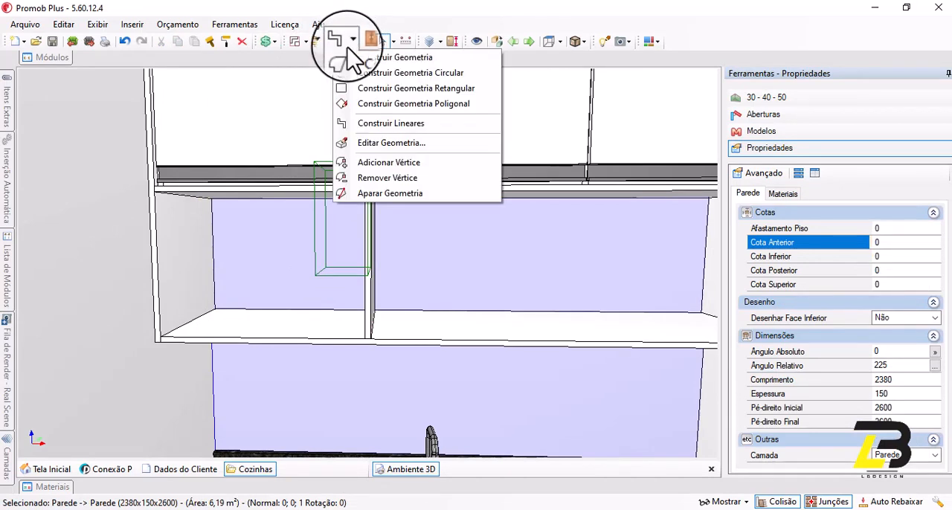
click(428, 87)
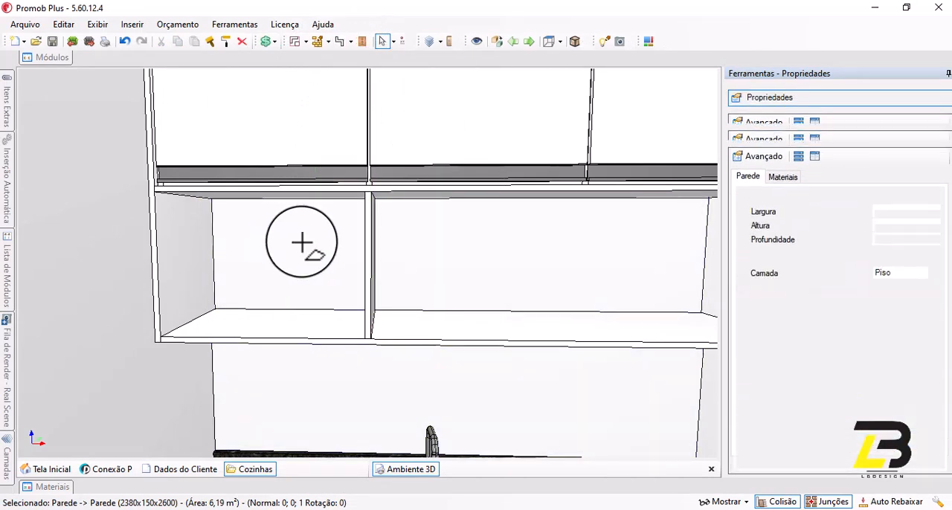
click(215, 306)
middle_drag(582, 211, 435, 207)
click(547, 199)
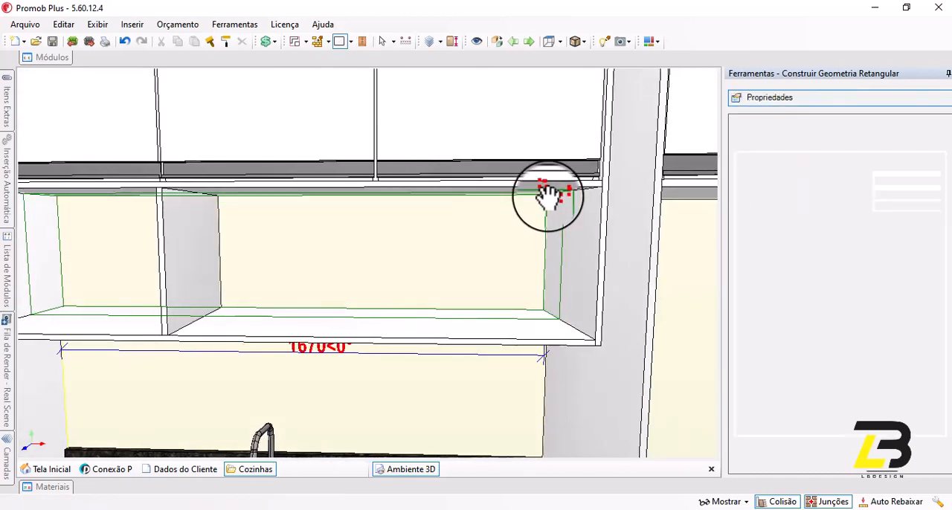
Set the height (thickness) of the niche's back panel geometry to 15 mm
click(467, 236)
click(896, 333)
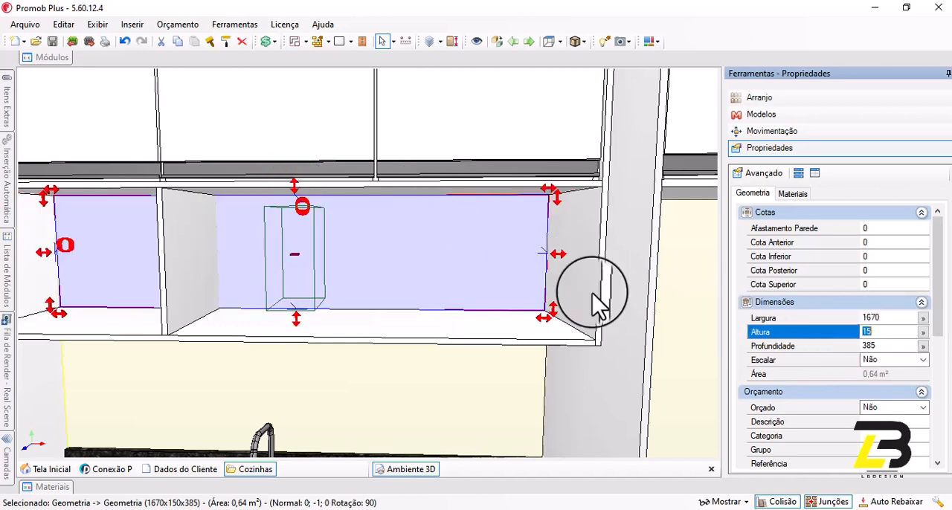
Shorten the niche divider's depth by 15 mm, to 385 mm, to make room for the back panel
middle_drag(295, 232, 538, 229)
click(477, 249)
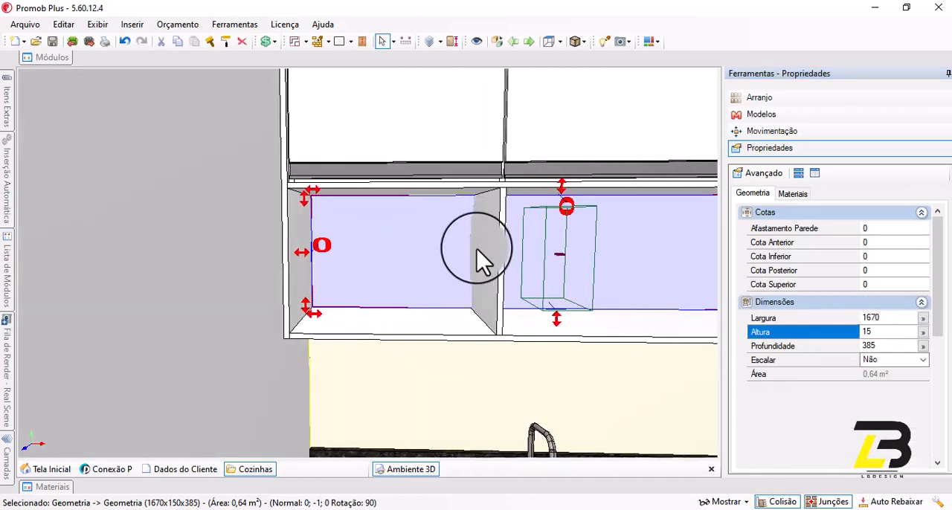
click(470, 257)
scroll(477, 286, up, 3)
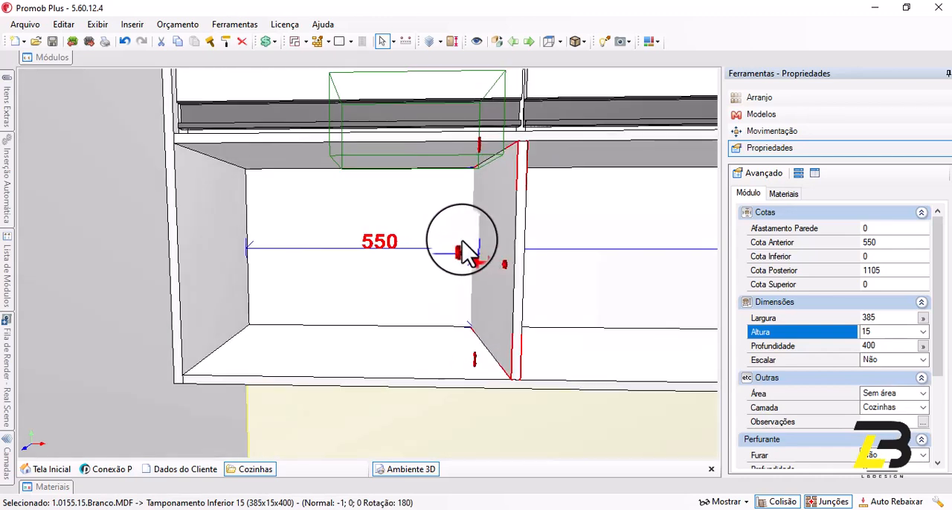
click(857, 287)
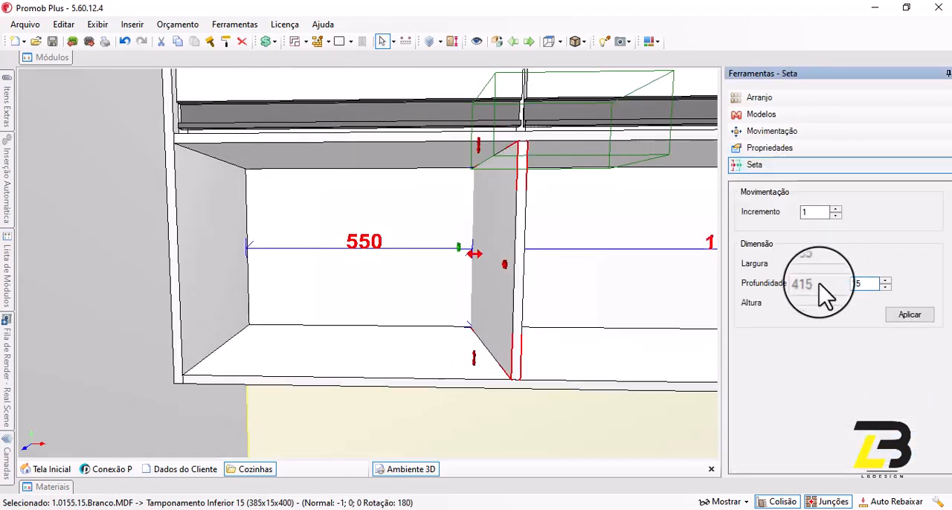
text(1)
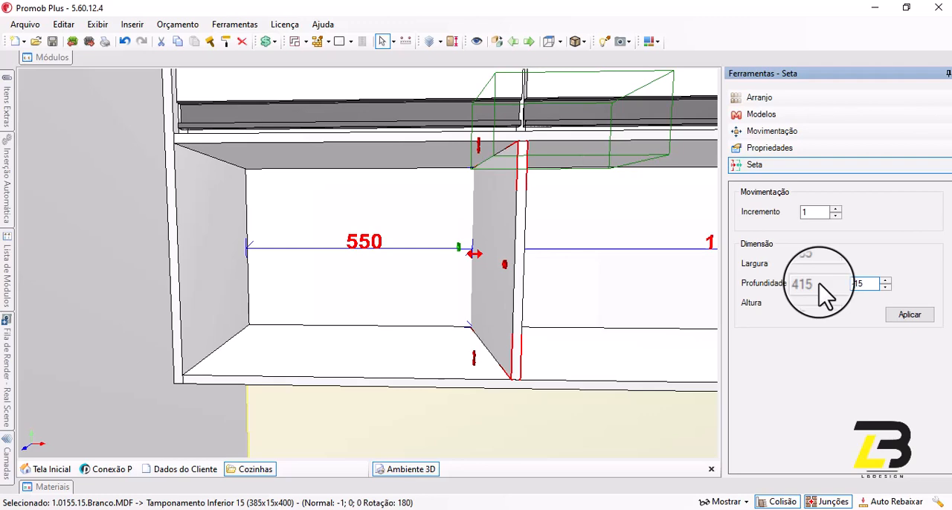
key(Return)
middle_drag(528, 232, 319, 231)
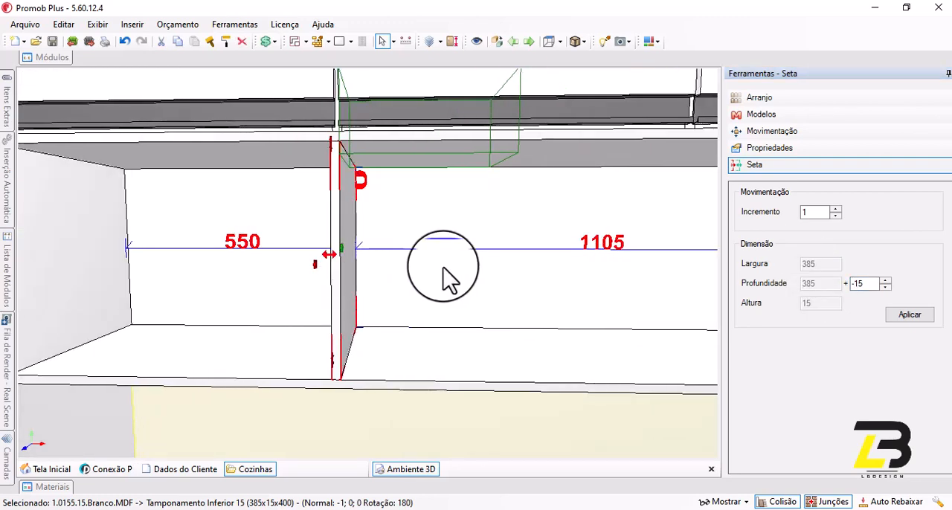
scroll(443, 266, down, 1)
scroll(444, 268, down, 4)
click(458, 343)
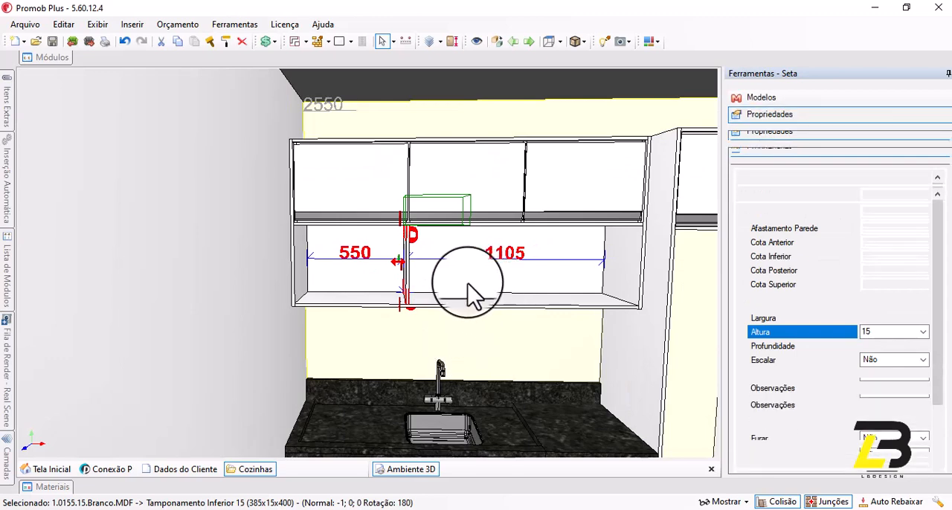
Place the Electrolux two-door refrigerator DF50X in the tall opening beside the sink cabinets
middle_drag(520, 270, 404, 250)
scroll(488, 259, up, 1)
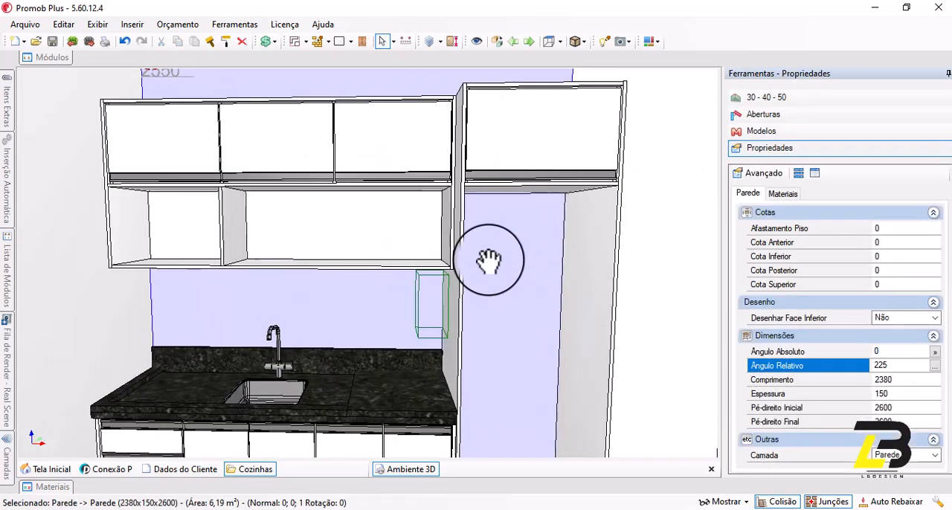
middle_drag(489, 259, 397, 181)
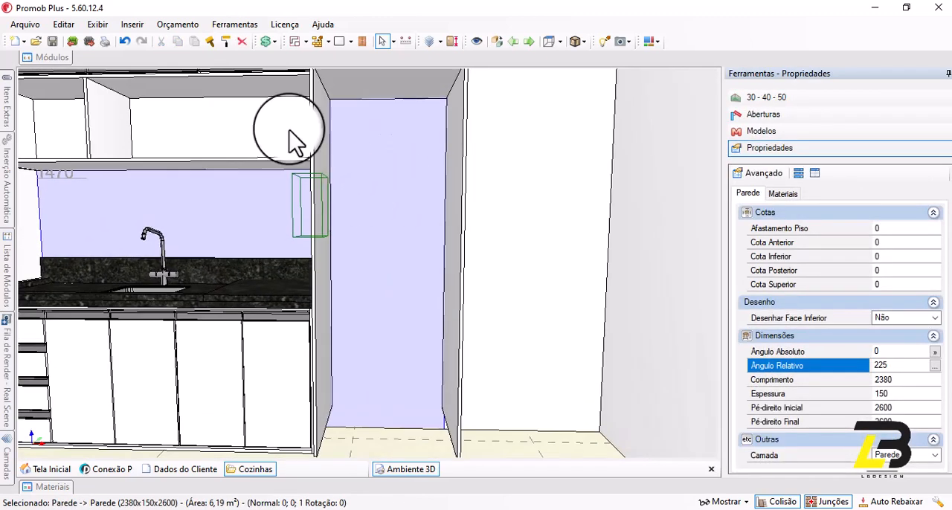
click(38, 59)
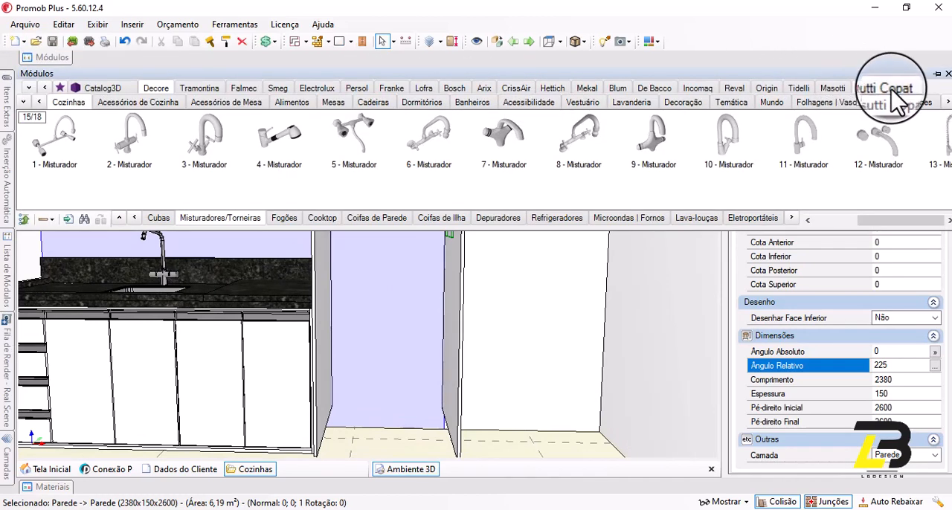
click(919, 87)
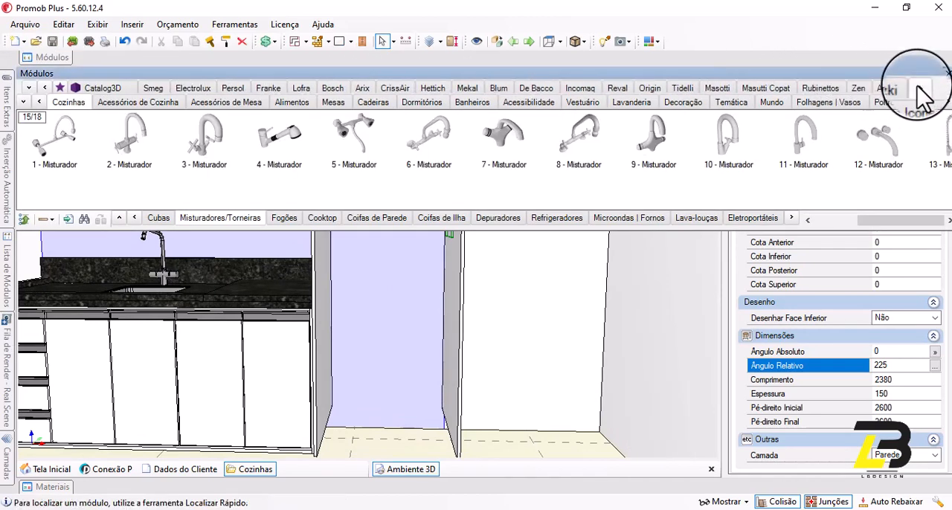
click(919, 88)
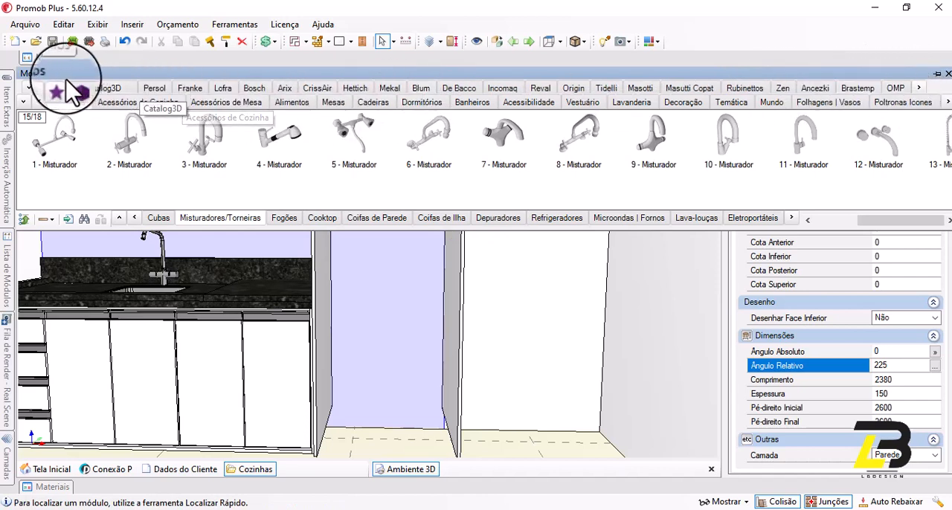
click(45, 88)
click(45, 88)
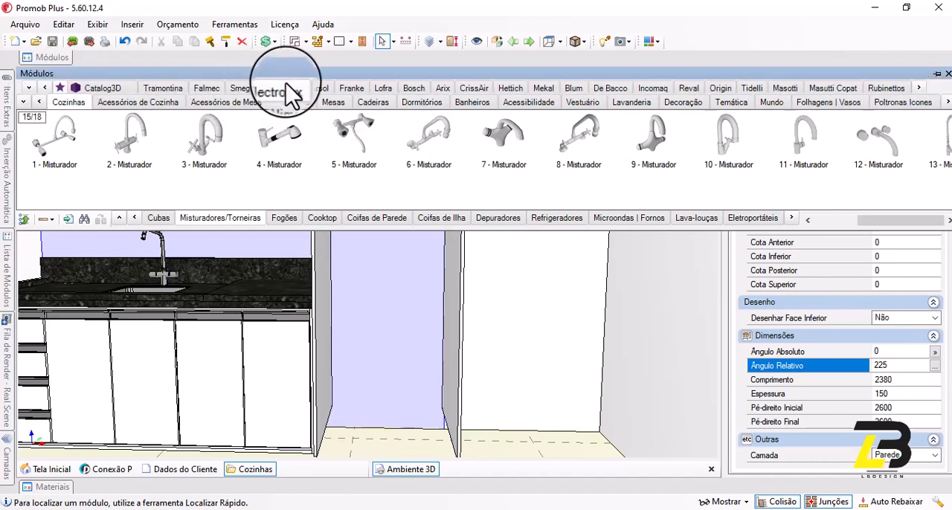
click(281, 90)
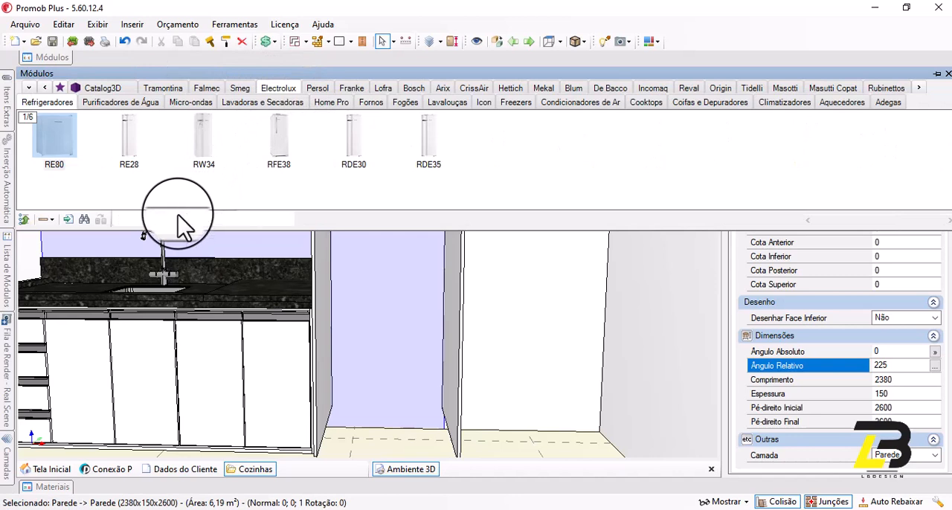
click(178, 216)
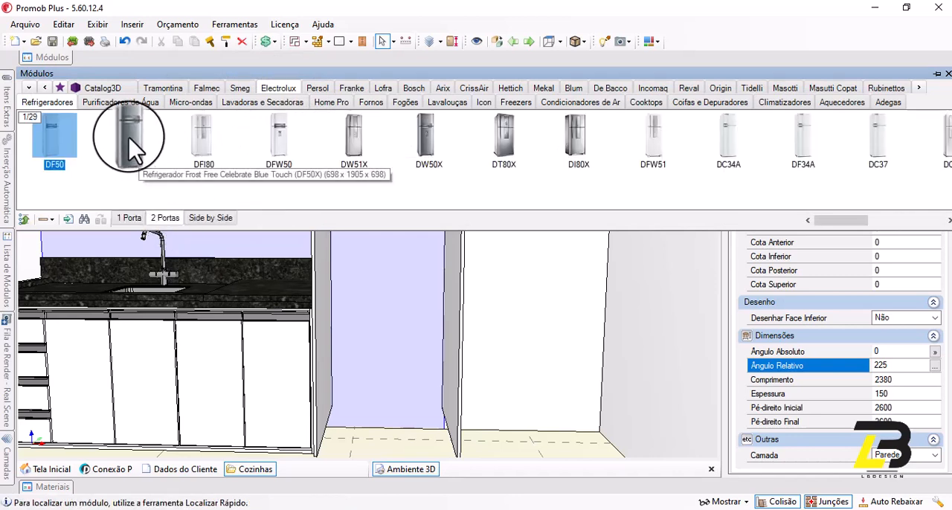
drag(130, 139, 334, 372)
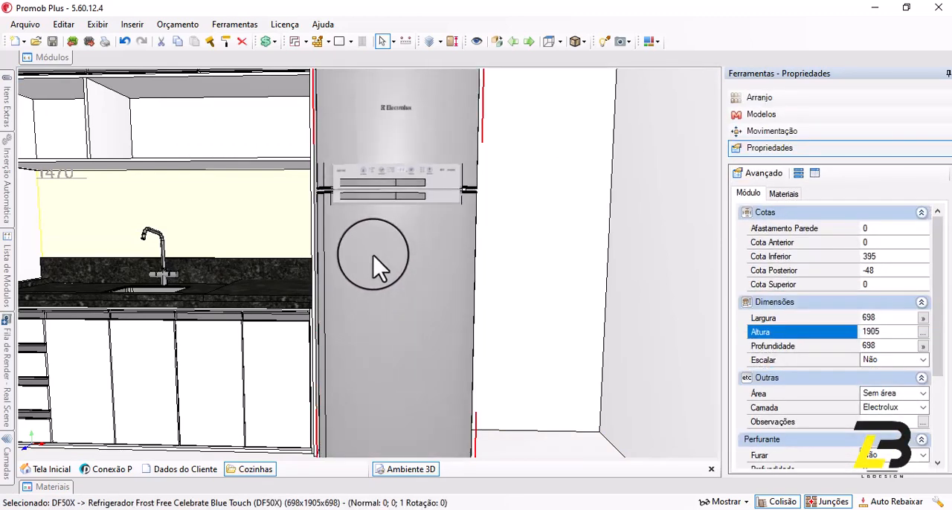
Inspect how the Electrolux DF50X fits beneath the upper cabinet, and delete it from the opening
middle_drag(357, 298, 340, 278)
mouse_move(339, 278)
right_down()
mouse_move(291, 285)
mouse_move(423, 284)
mouse_move(341, 289)
right_up()
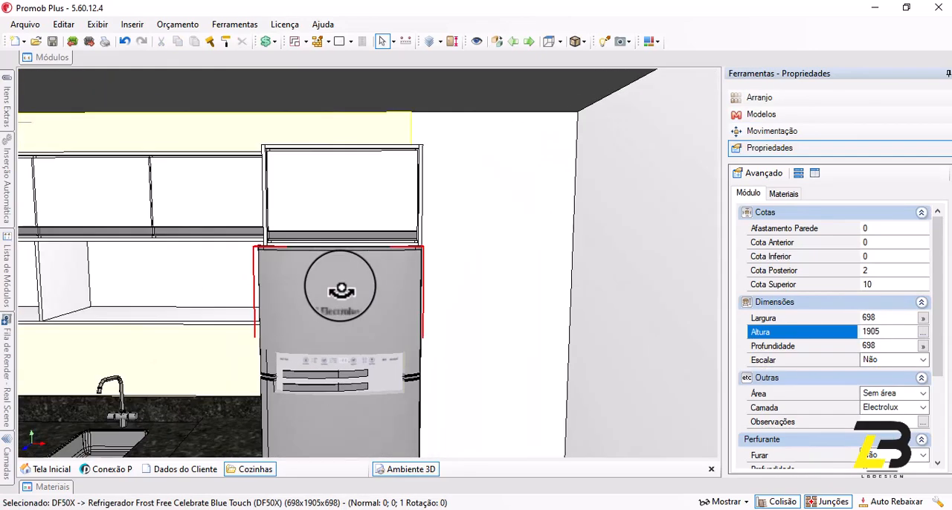
key(Delete)
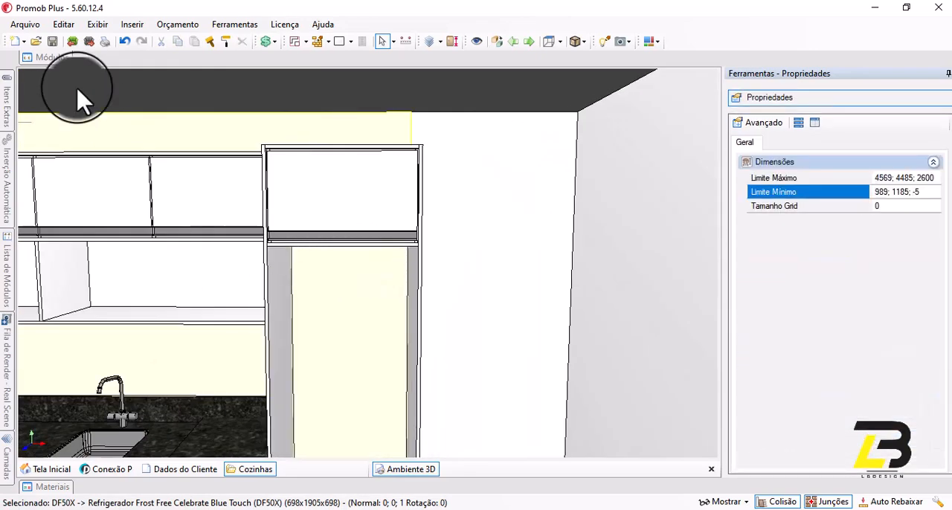
Insert the 7 - Duplex refrigerator from the Decore kitchen refrigerators into the tall opening beside the sink cabinets
mouse_move(56, 63)
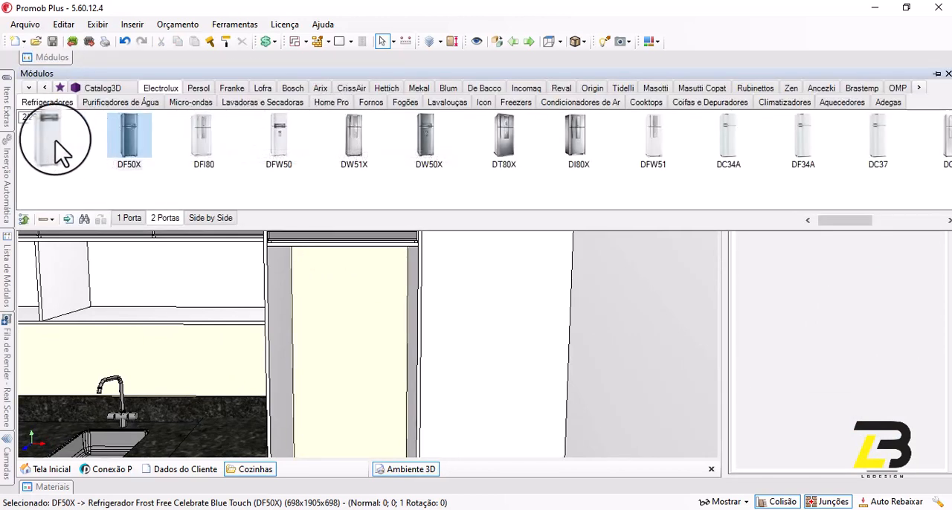
click(128, 218)
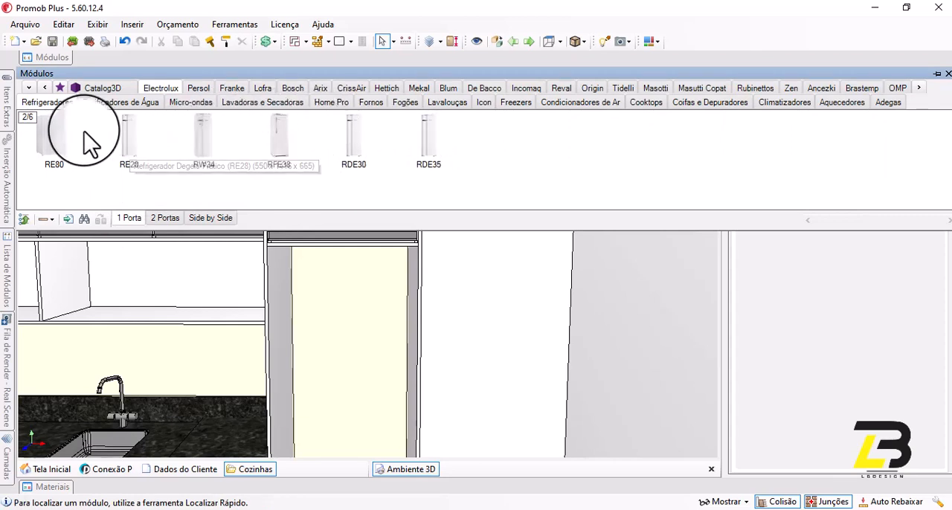
click(44, 88)
click(43, 88)
click(43, 88)
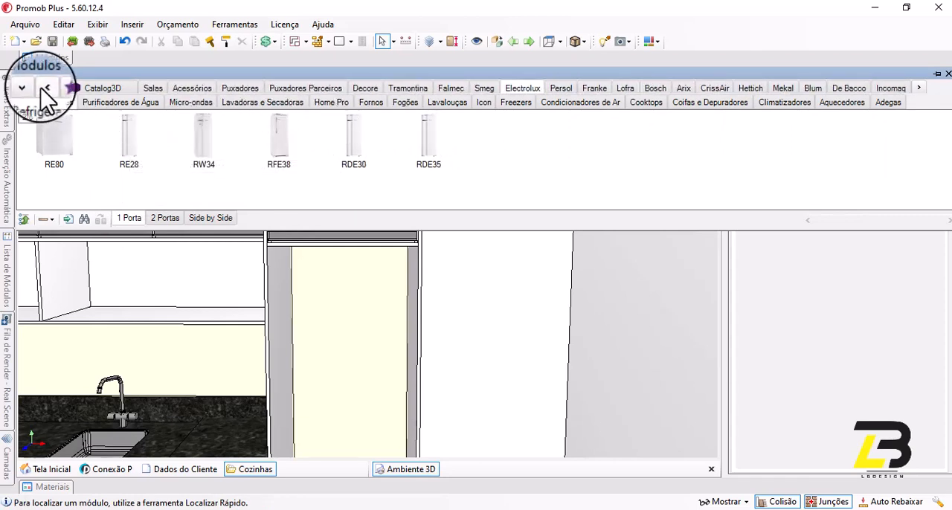
click(43, 88)
click(505, 88)
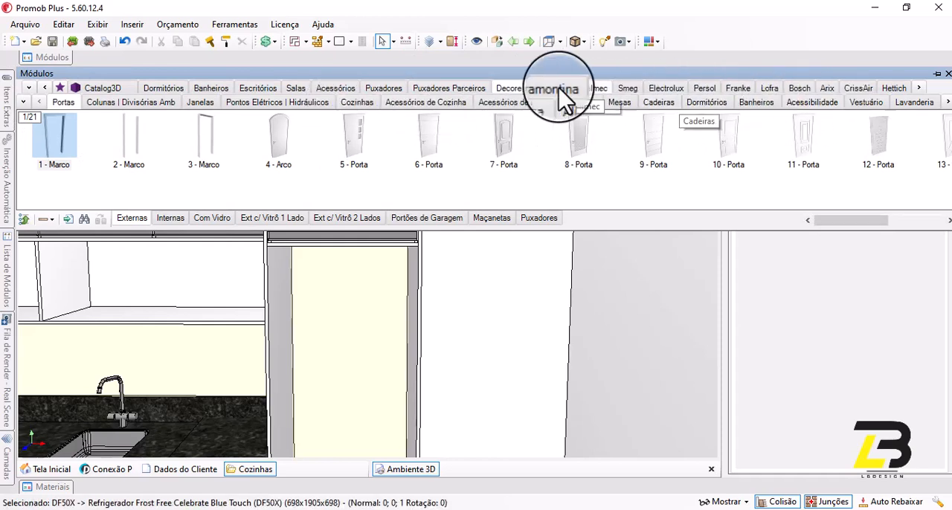
click(359, 102)
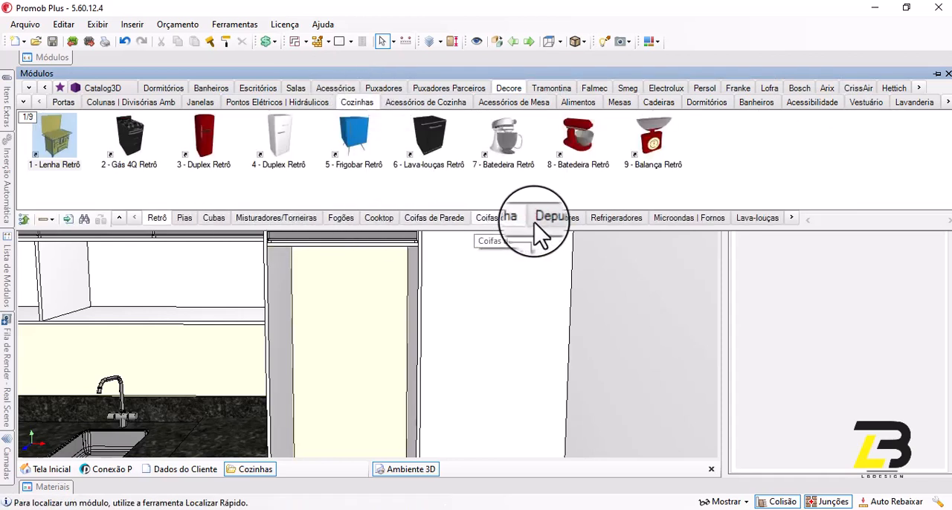
click(617, 219)
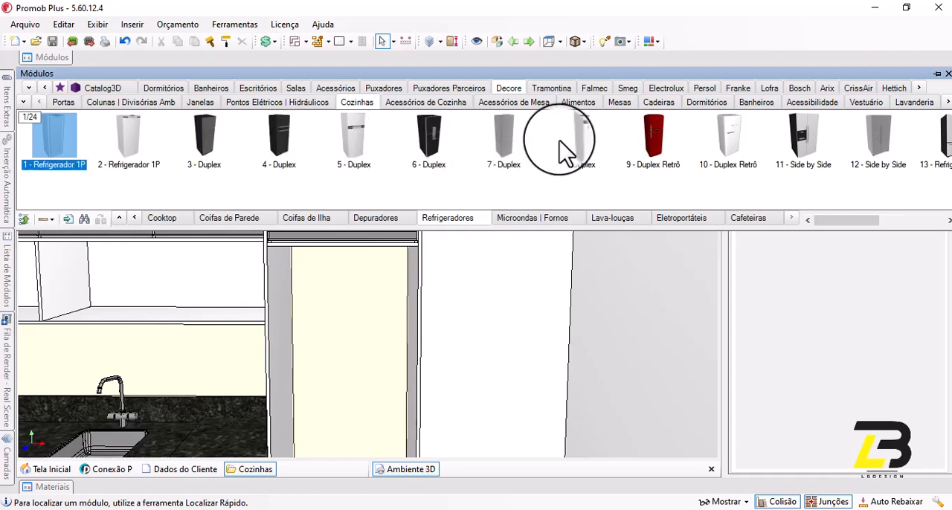
drag(514, 141, 344, 346)
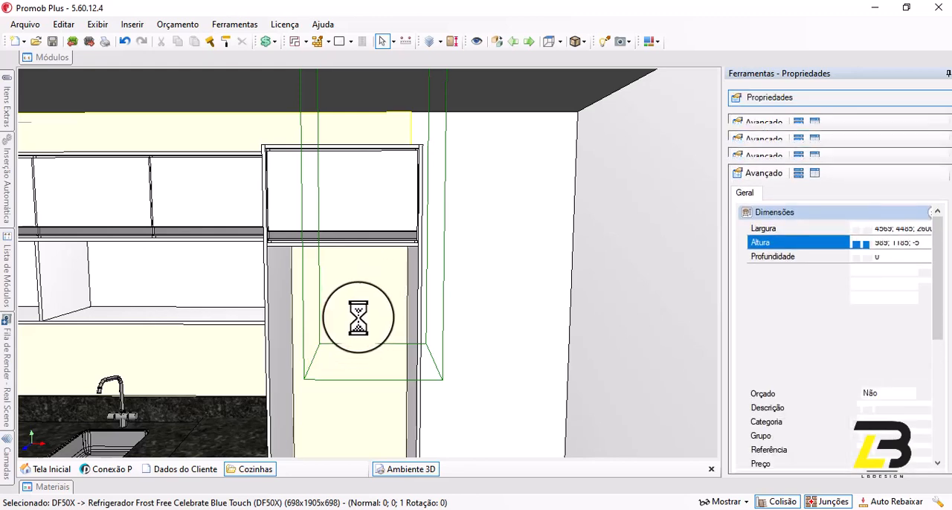
Rest the Duplex refrigerator on the floor of the tall opening and centre it between the side panels
middle_drag(359, 317, 388, 237)
drag(370, 224, 349, 339)
drag(366, 188, 355, 362)
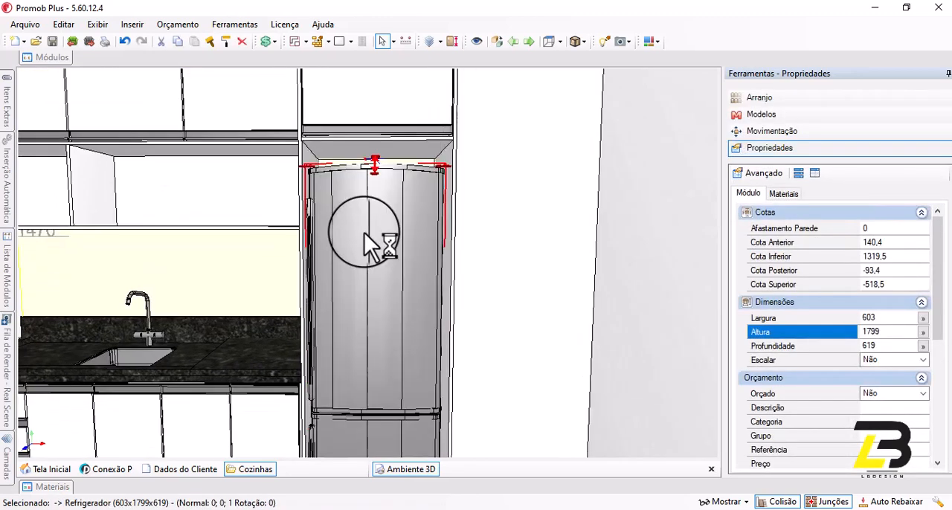
drag(382, 243, 356, 303)
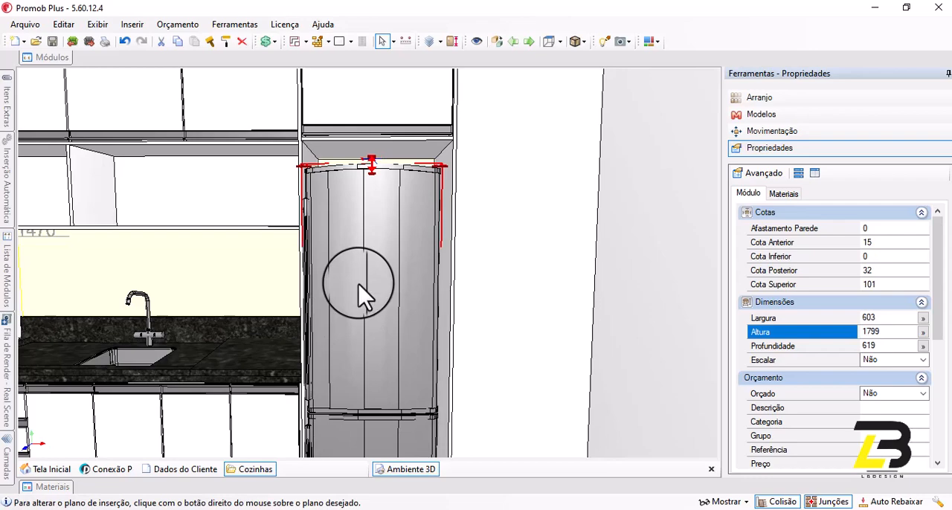
right_click(359, 284)
click(398, 404)
Consult the floor-plan sketch IMG-20230614-WA0003.jpg in the photo viewer, and return to an overview of the Promob room
middle_drag(349, 291, 338, 152)
middle_drag(327, 243, 446, 509)
mouse_move(437, 505)
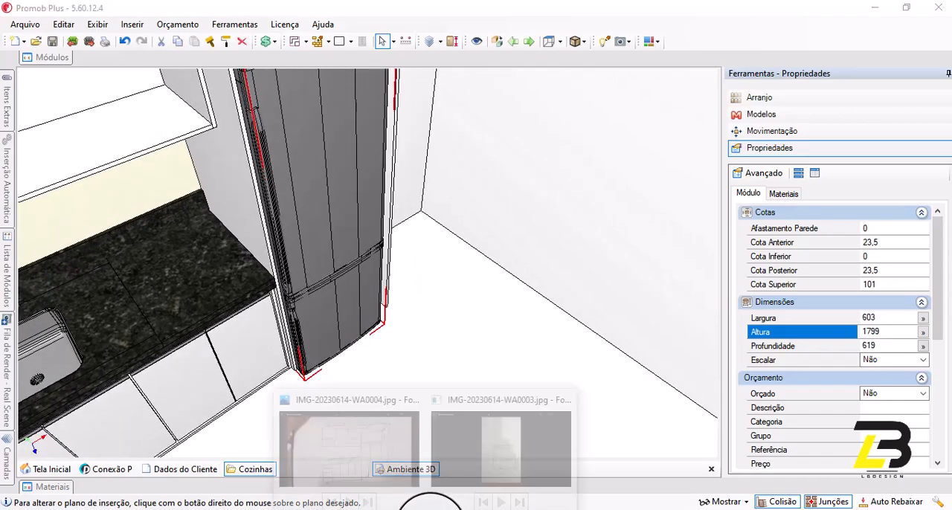
click(491, 450)
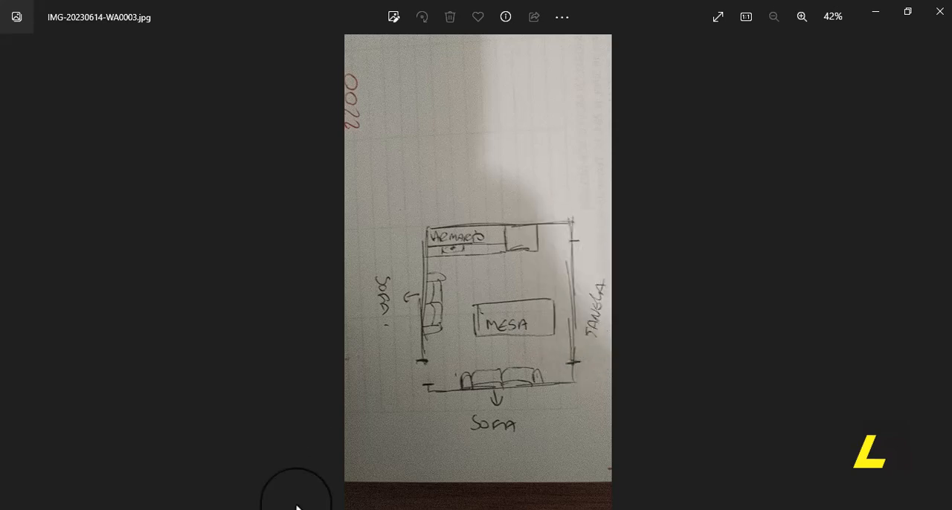
click(357, 509)
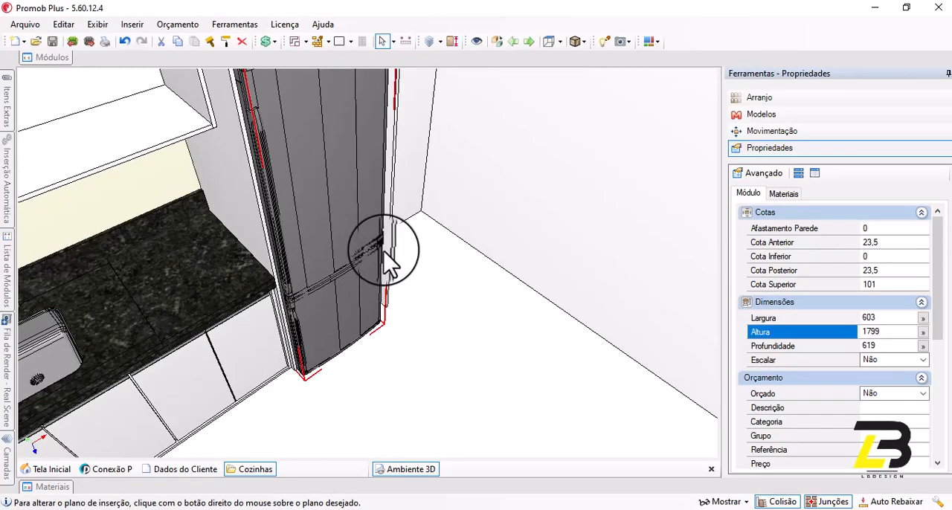
middle_drag(386, 260, 346, 318)
scroll(376, 321, down, 3)
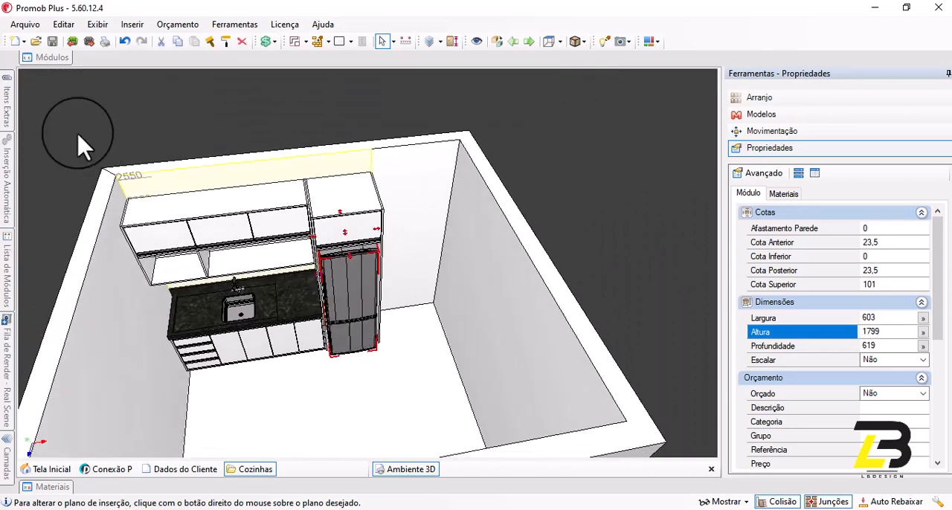
Insert the last window model of the Decore Janelas range, 1600 x 1200, on the side wall next to the refrigerator
click(51, 58)
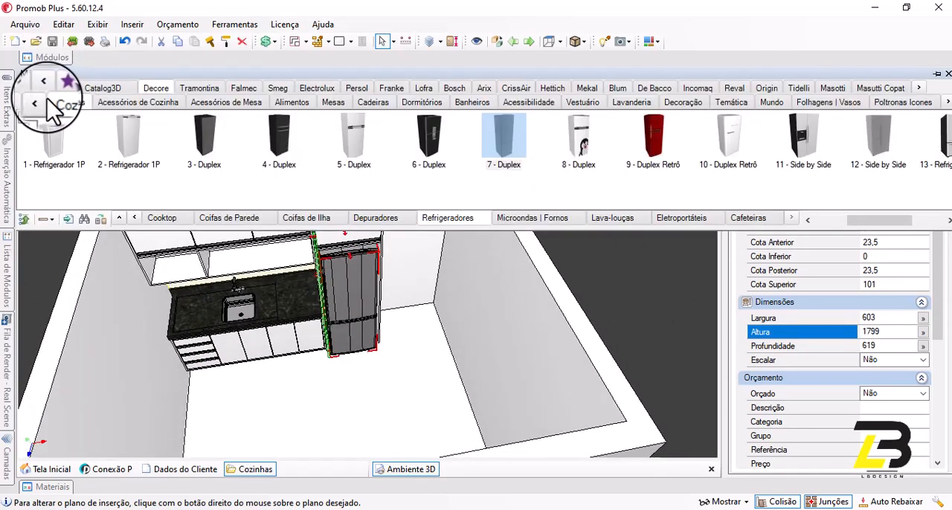
click(38, 103)
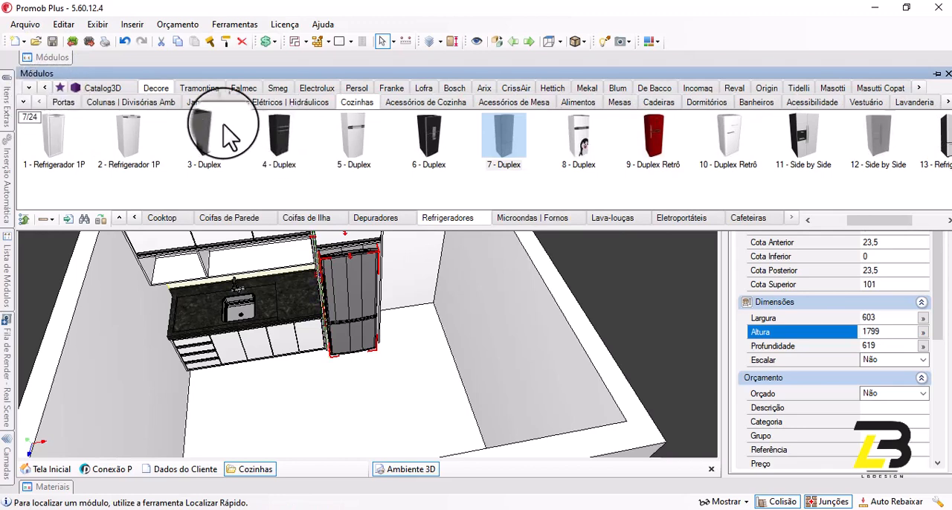
click(194, 99)
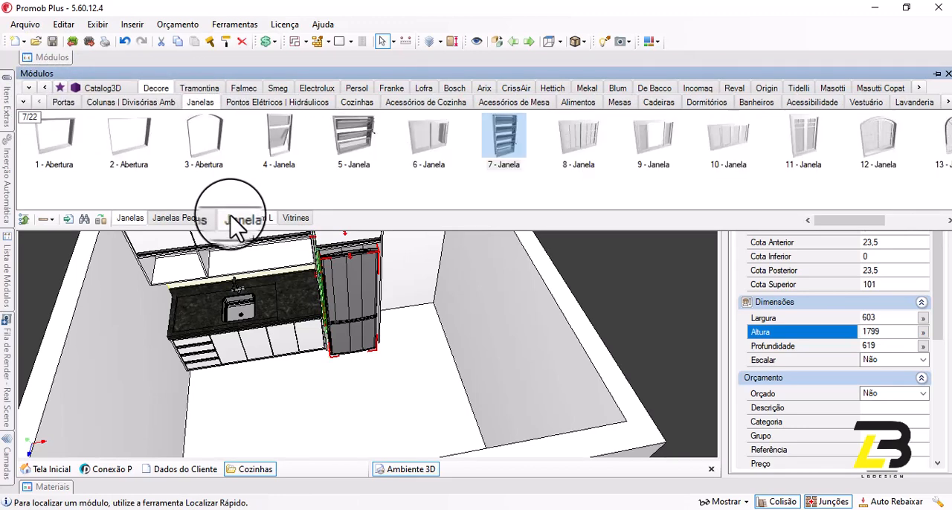
scroll(314, 187, down, 5)
drag(913, 157, 563, 365)
mouse_move(480, 317)
mouse_down()
mouse_move(457, 316)
mouse_move(485, 319)
mouse_up()
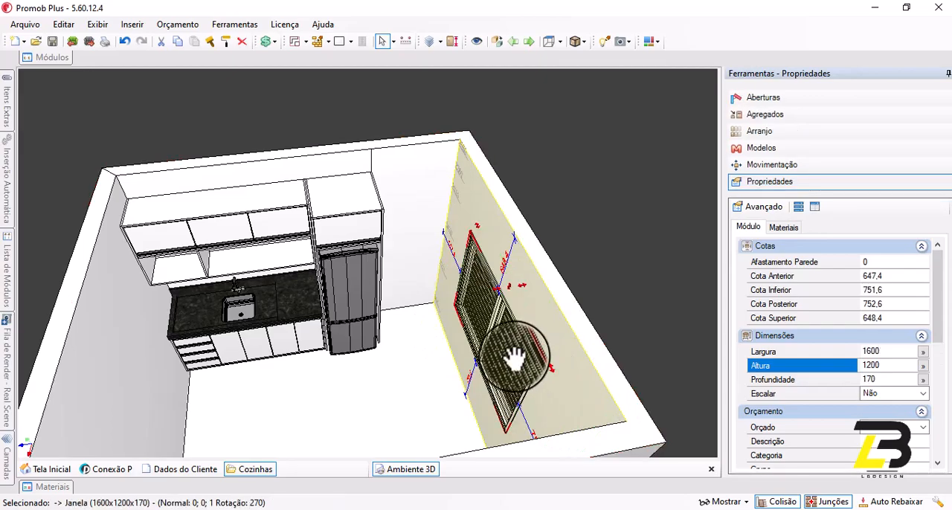
Centre the window horizontally on its wall and set its distance from the floor (Cota Inferior) to 1000
middle_drag(513, 360, 701, 277)
scroll(518, 361, up, 4)
right_click(504, 361)
click(531, 421)
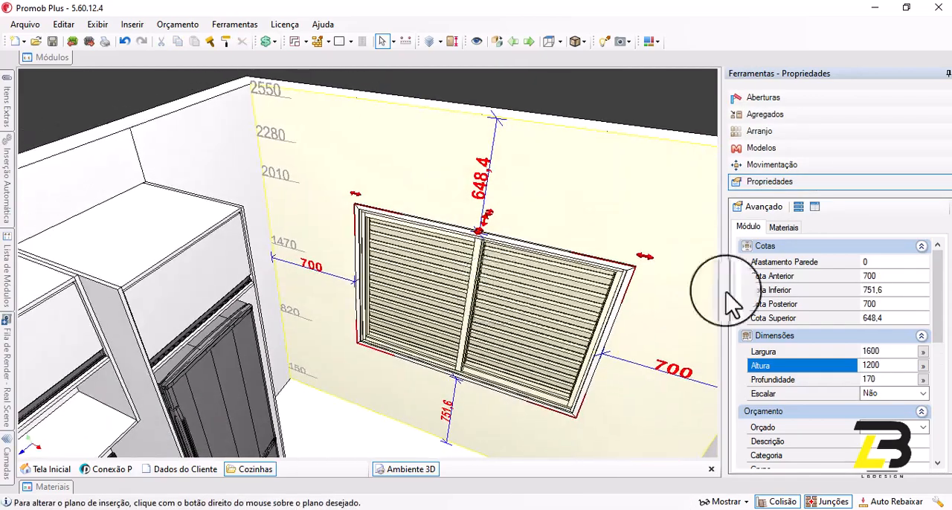
click(892, 291)
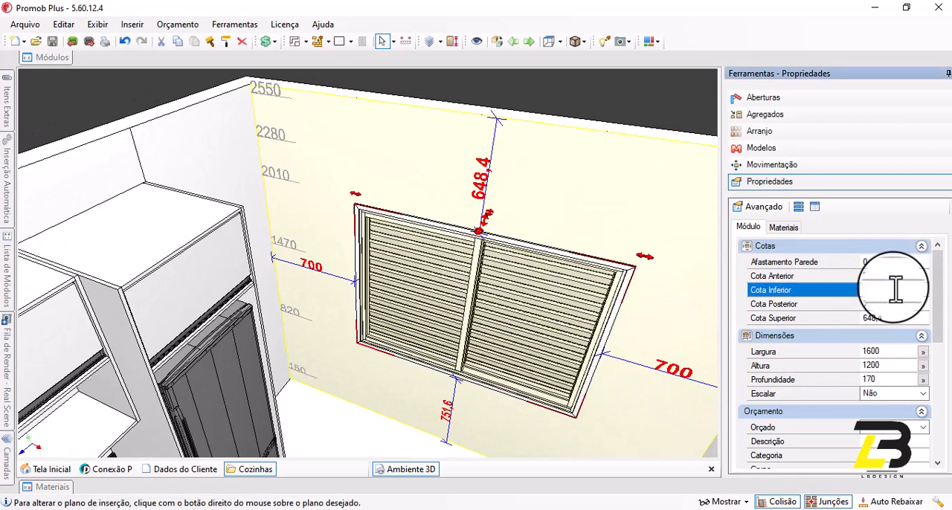
key(Return)
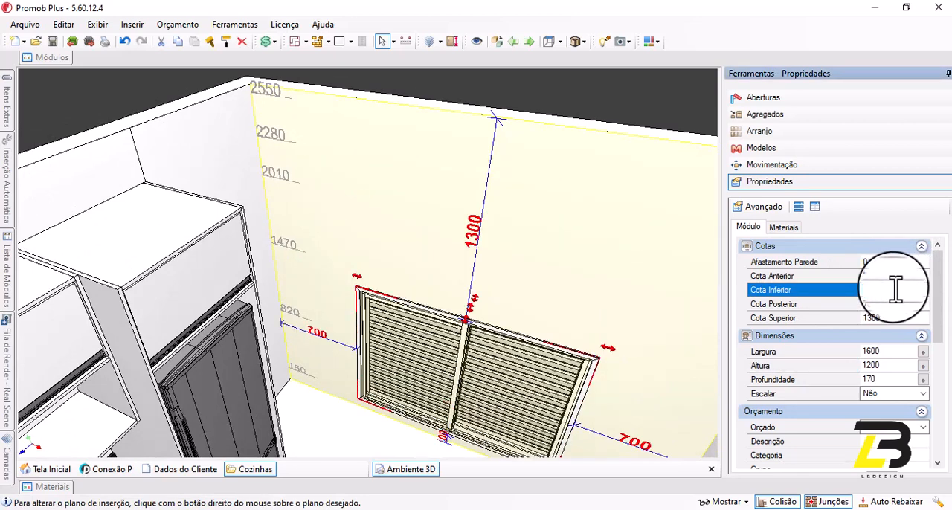
text(1000)
key(Return)
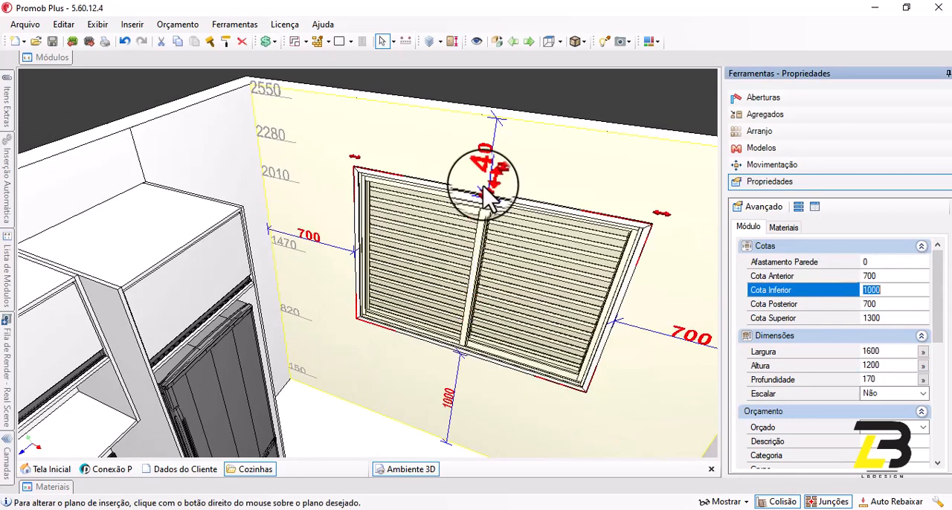
Remove both louvred shutter leaves from the window, working from outside the wall
middle_drag(523, 270, 217, 320)
click(484, 334)
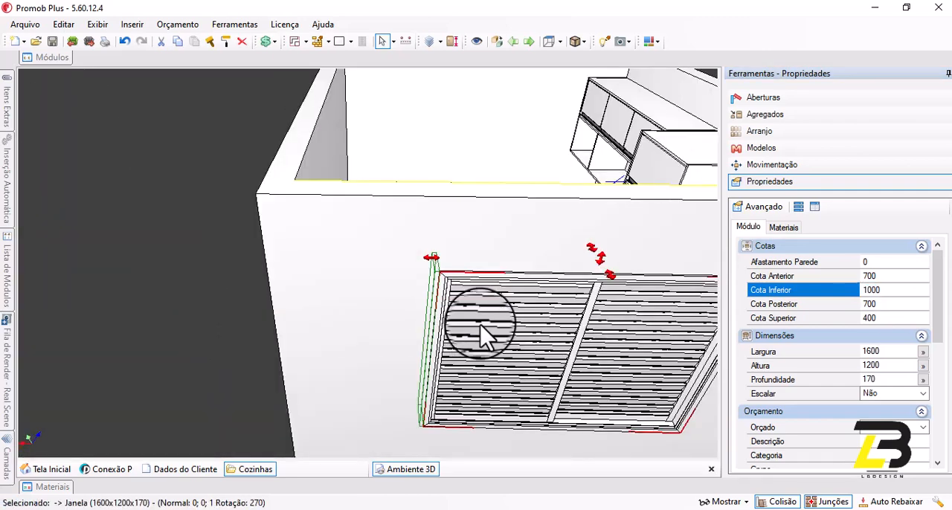
double_click(636, 342)
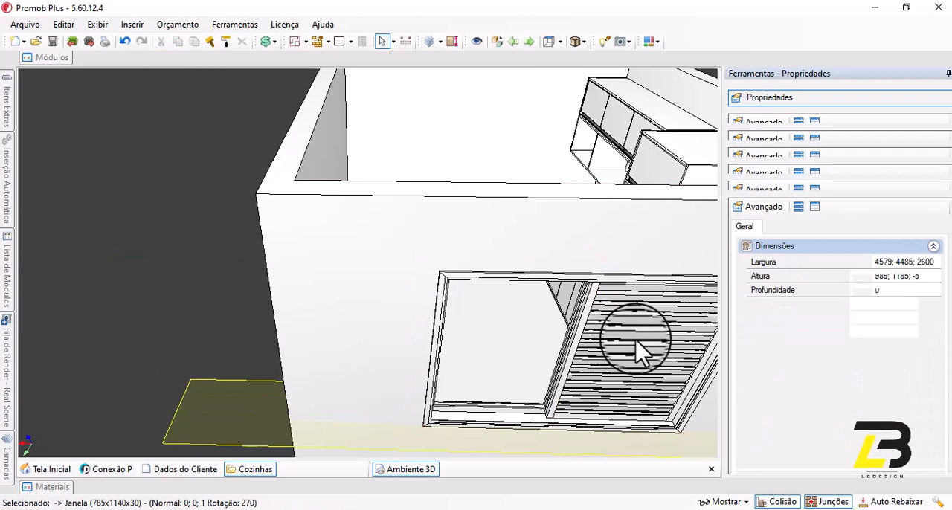
click(638, 348)
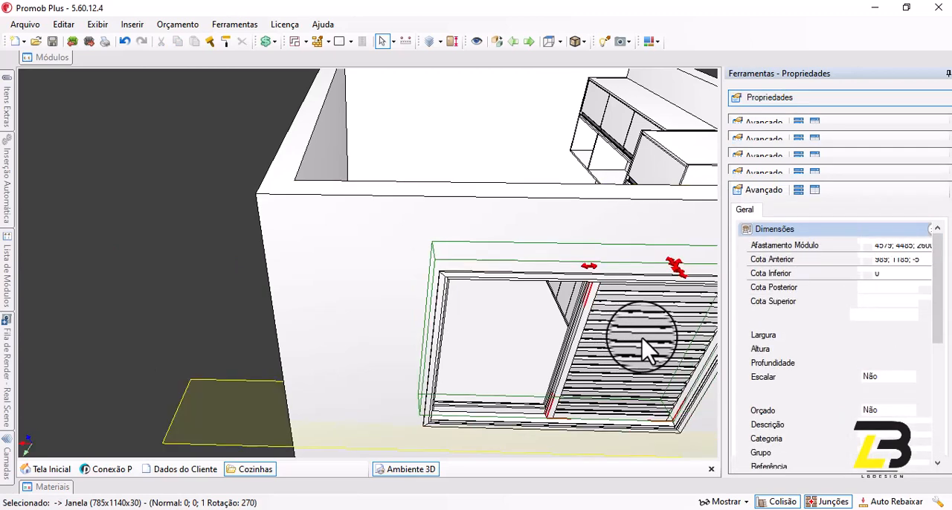
double_click(614, 339)
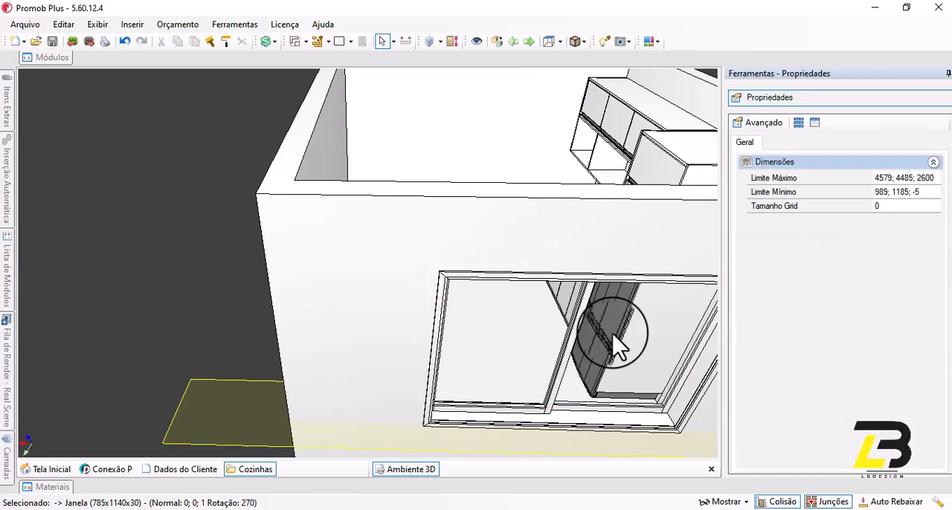
Examine the window from inside and the wall opposite it, and check the floor-plan sketch for that wall's opening
middle_drag(612, 330, 460, 368)
right_drag(459, 368, 687, 334)
scroll(341, 331, up, 3)
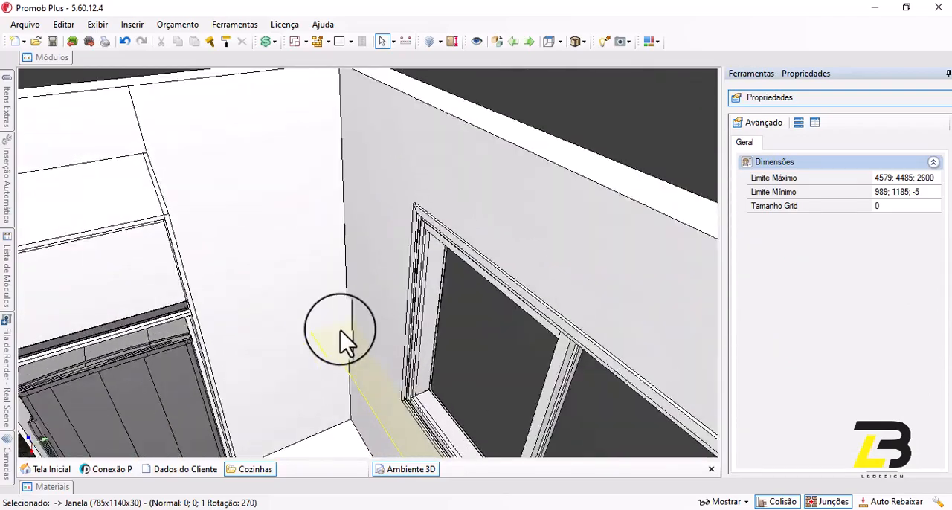
middle_drag(378, 319, 438, 285)
right_drag(438, 285, 544, 263)
middle_drag(352, 296, 431, 287)
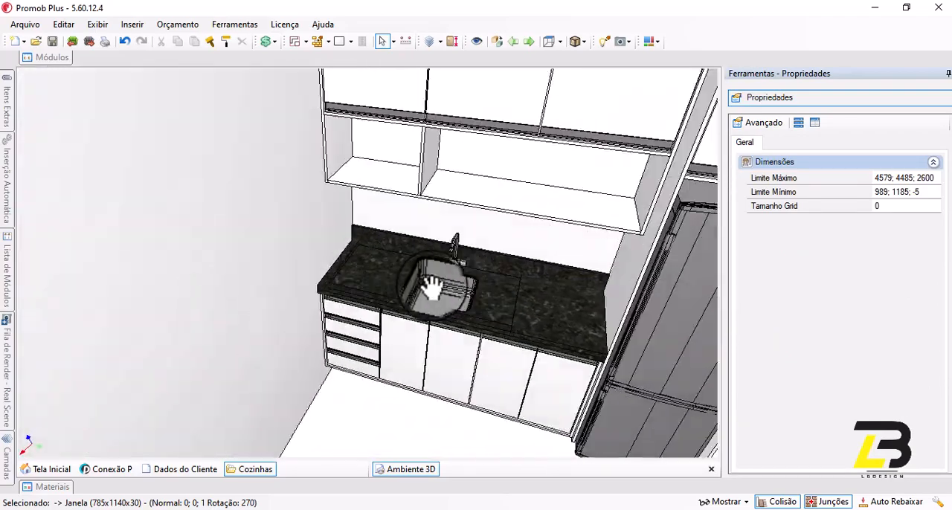
right_drag(312, 298, 453, 315)
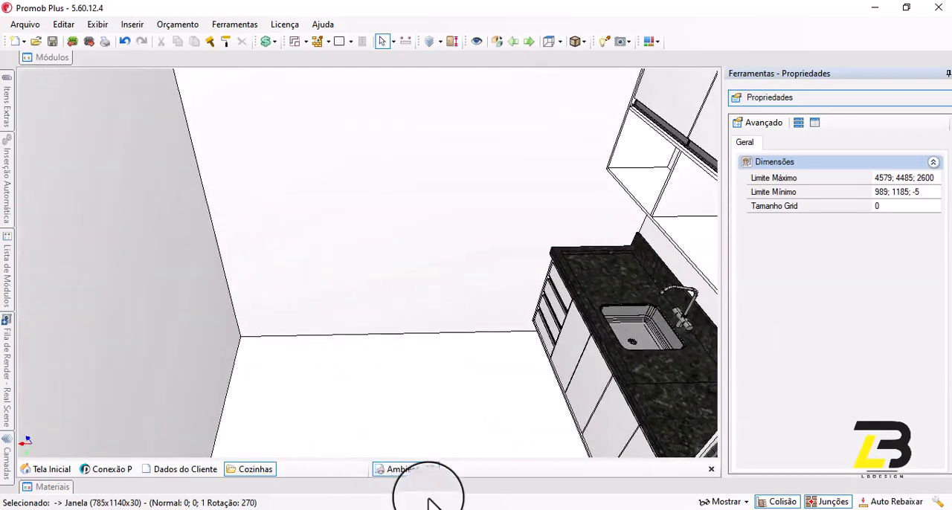
mouse_move(428, 509)
click(486, 449)
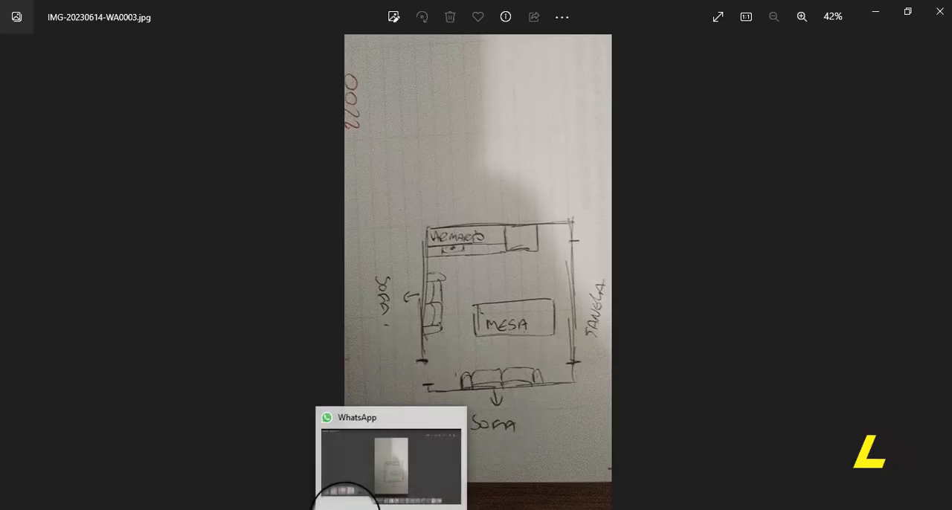
click(345, 509)
Insert the internal door 3 - Porta from the Decore doors at floor level in the free corner of the wall opposite the window
click(50, 60)
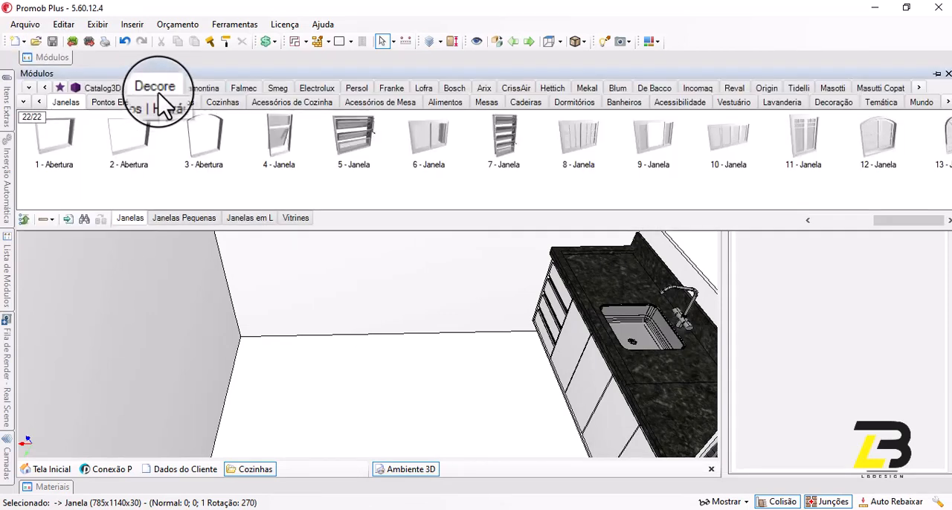
click(40, 101)
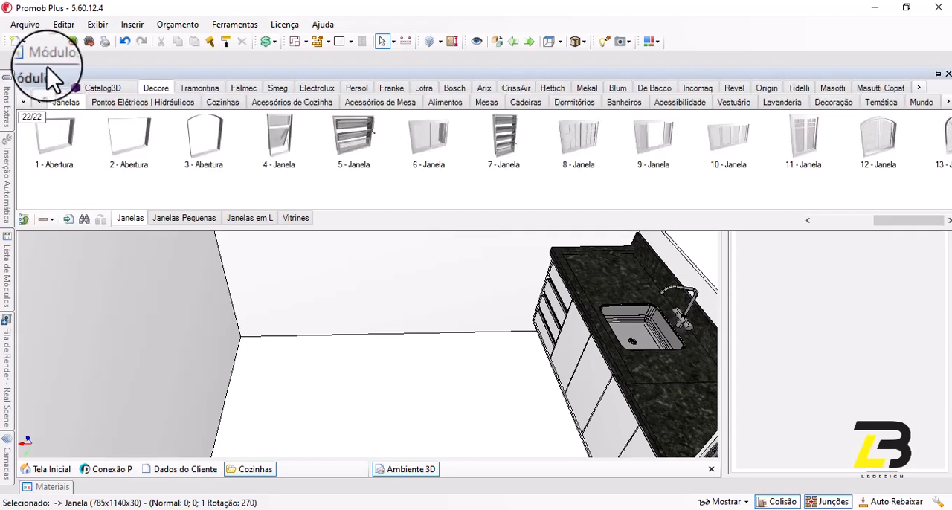
click(63, 102)
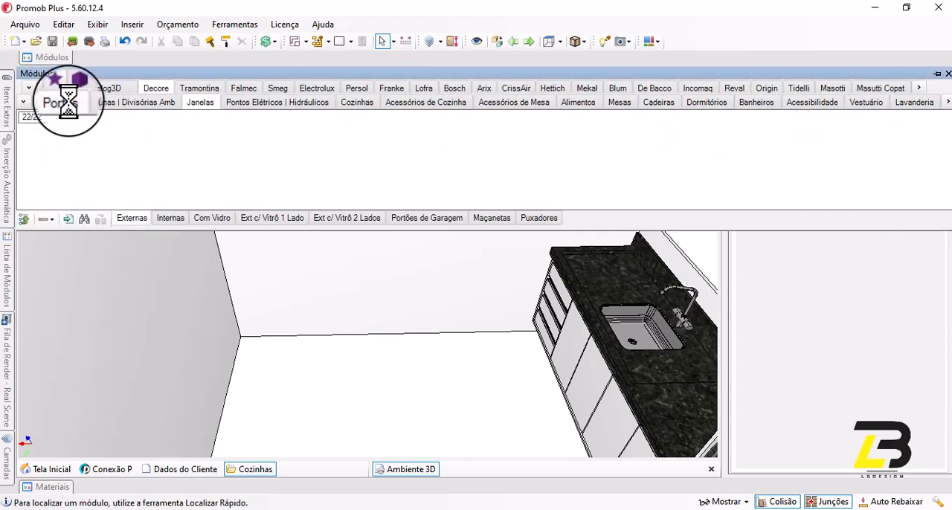
click(165, 218)
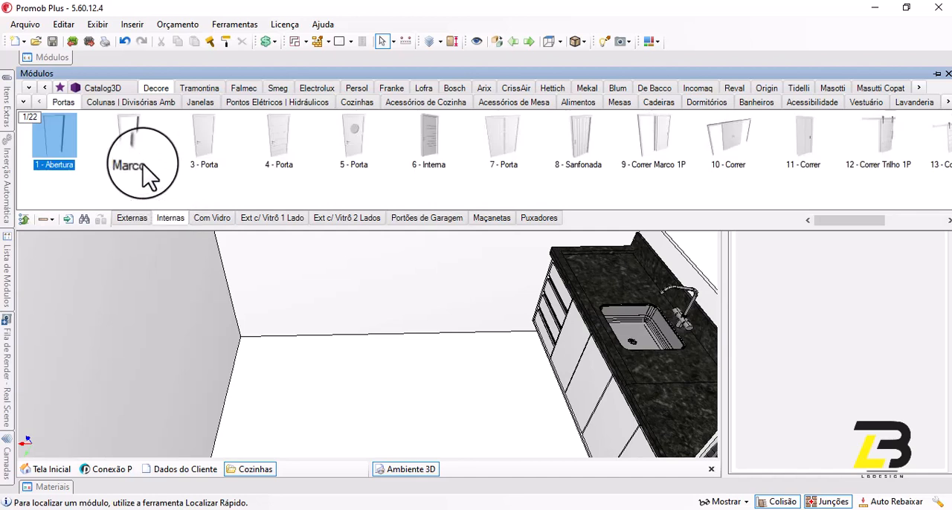
drag(211, 141, 266, 314)
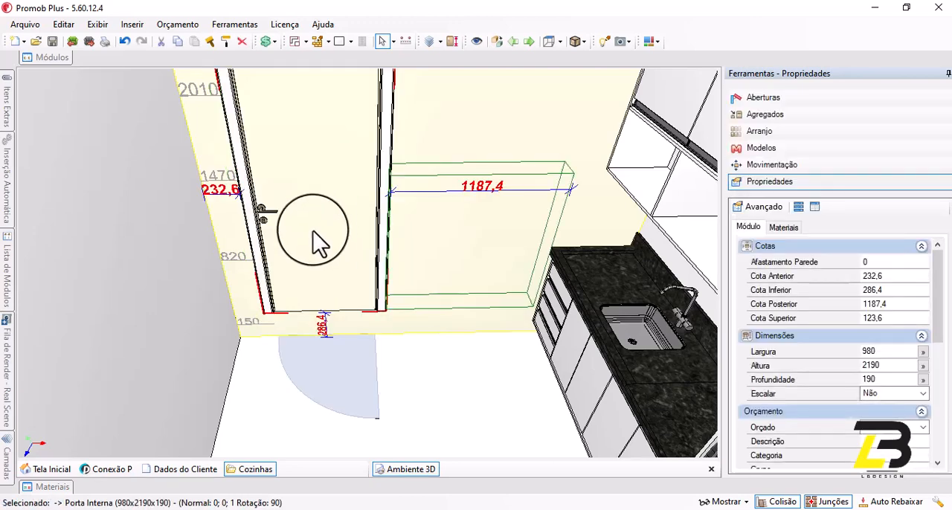
click(298, 276)
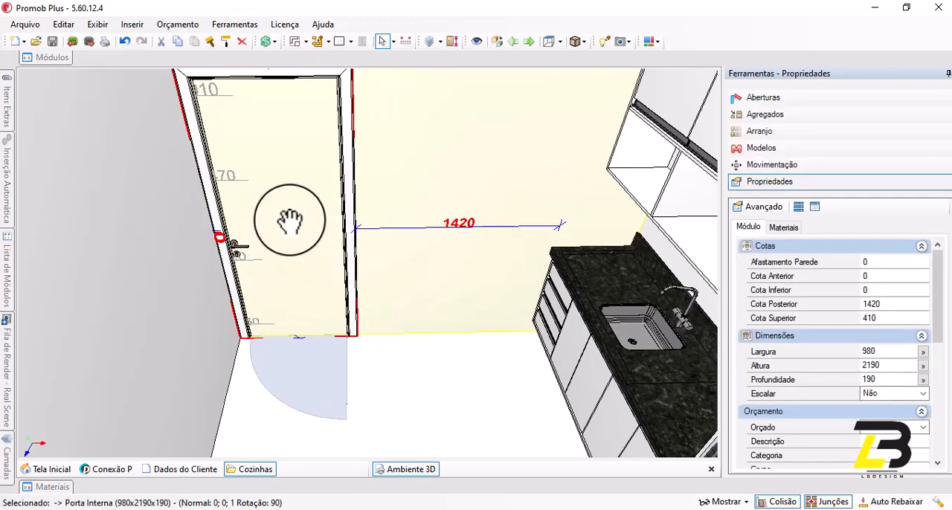
Flip the door's opening side so that it hinges at the room corner with the handle towards the sink cabinets
middle_drag(283, 219, 339, 287)
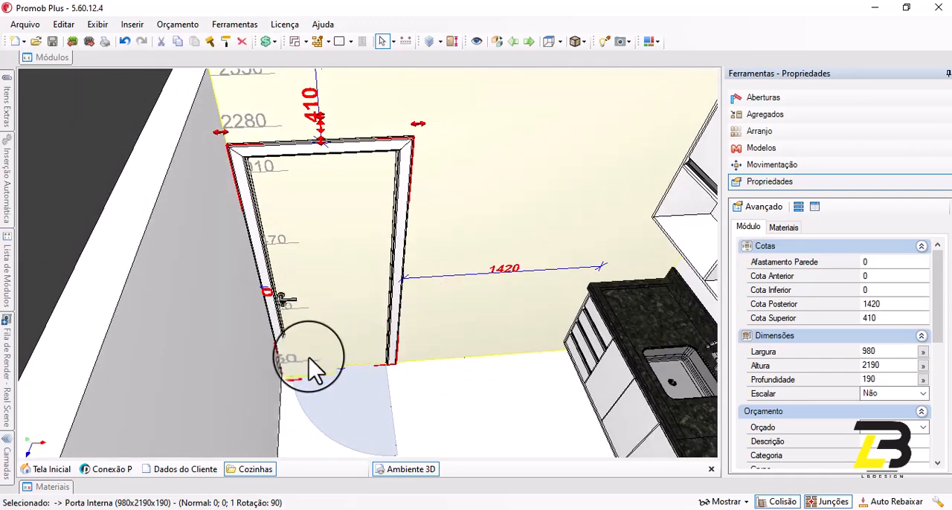
middle_drag(325, 339, 351, 329)
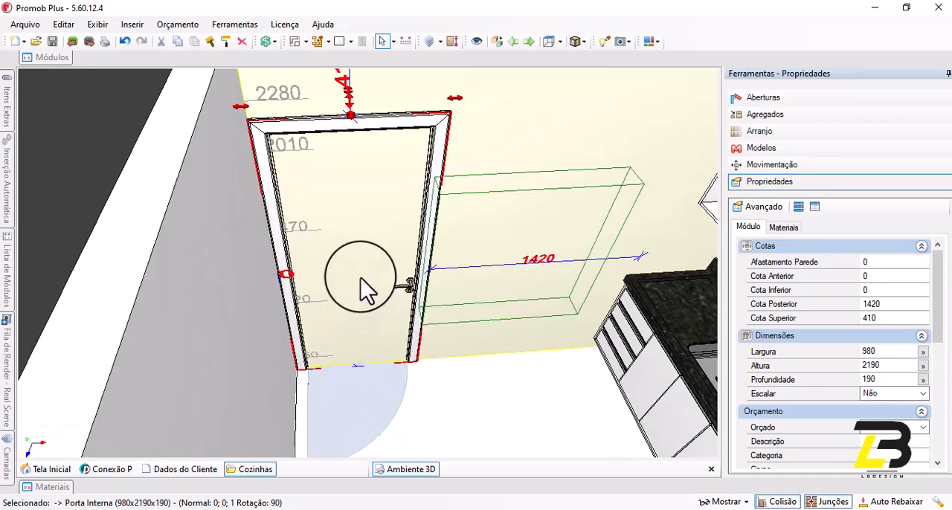
key(space)
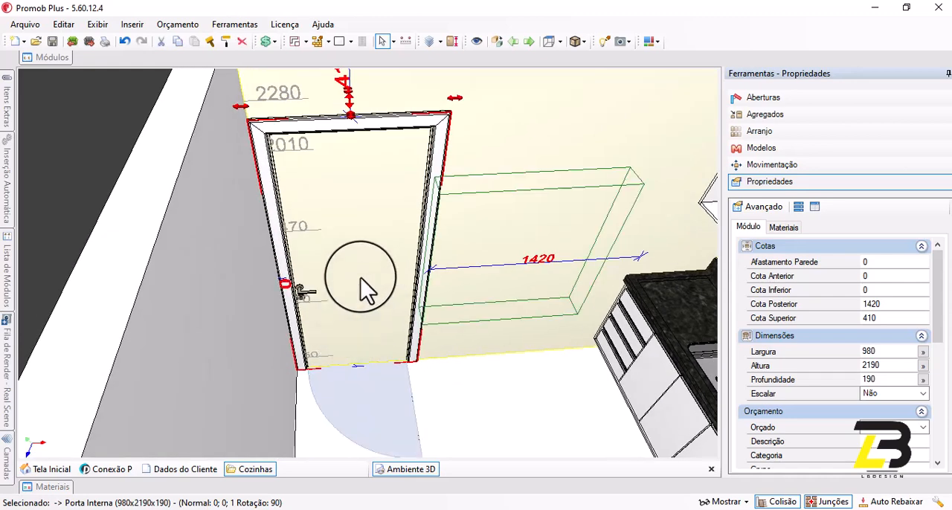
key(space)
middle_drag(367, 281, 348, 293)
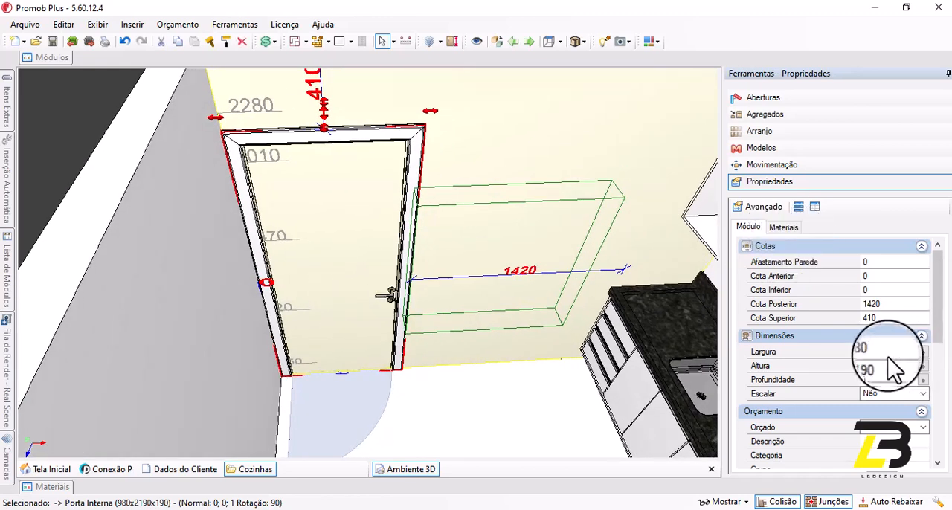
Set the door's width (Largura) to 850 and move the door back against the room corner
click(877, 353)
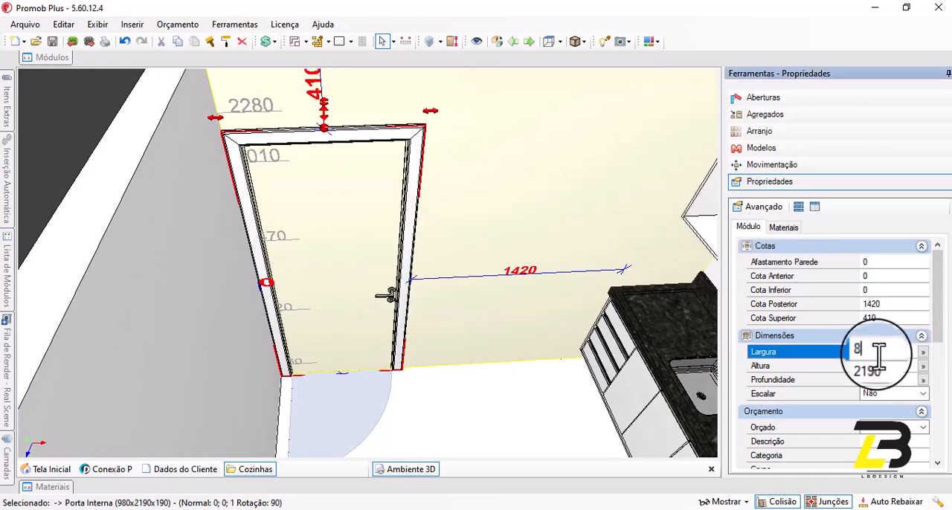
key(Return)
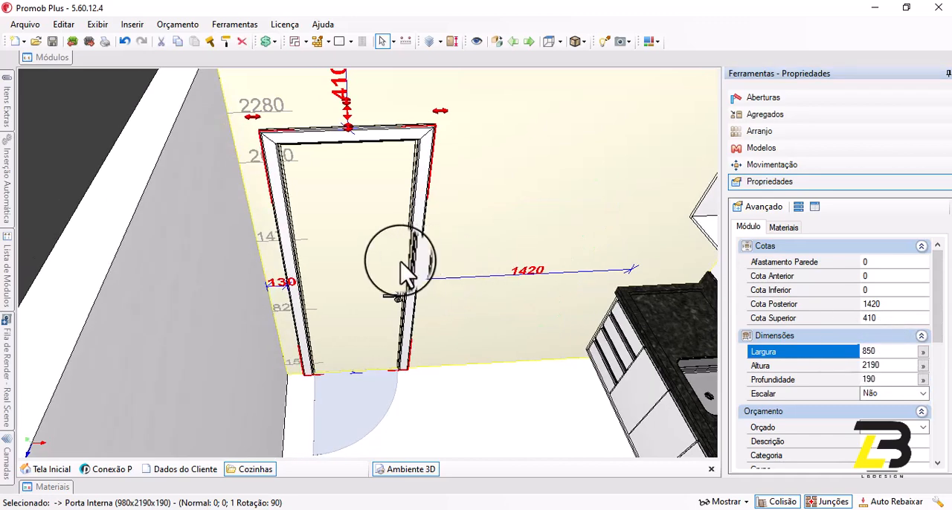
middle_drag(414, 272, 409, 203)
scroll(389, 336, up, 4)
mouse_move(397, 321)
middle_down()
mouse_move(376, 320)
mouse_move(394, 324)
middle_up()
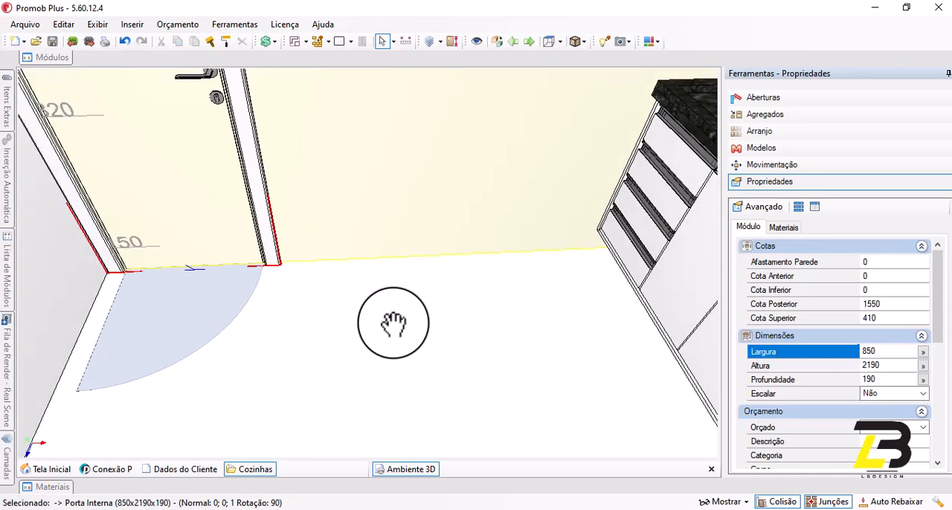
Apply the beige 2 - Porcelanato tile from the Paredes | Pisos materials to the room's floor
click(52, 492)
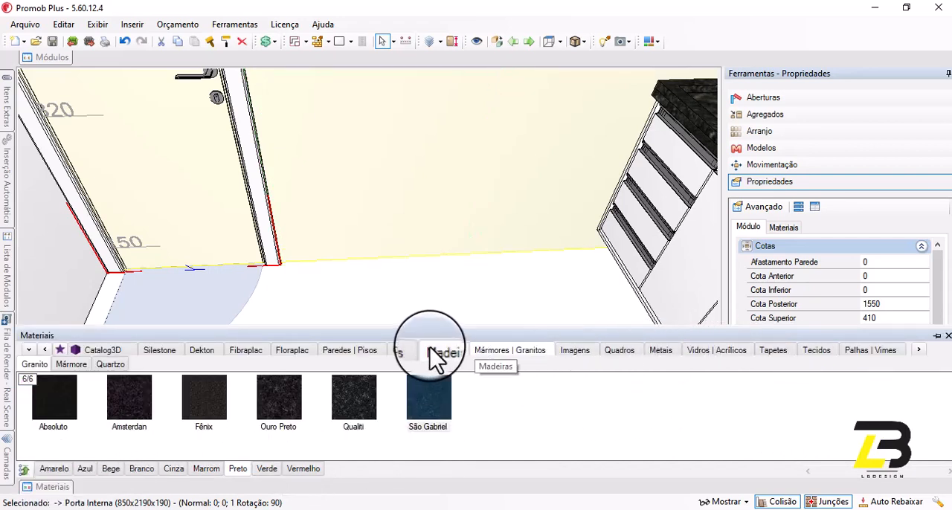
click(368, 351)
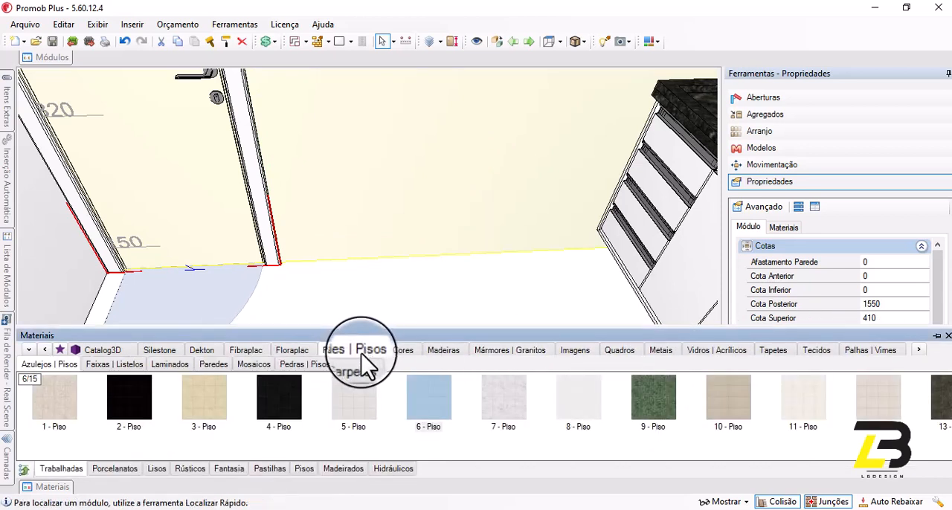
click(115, 469)
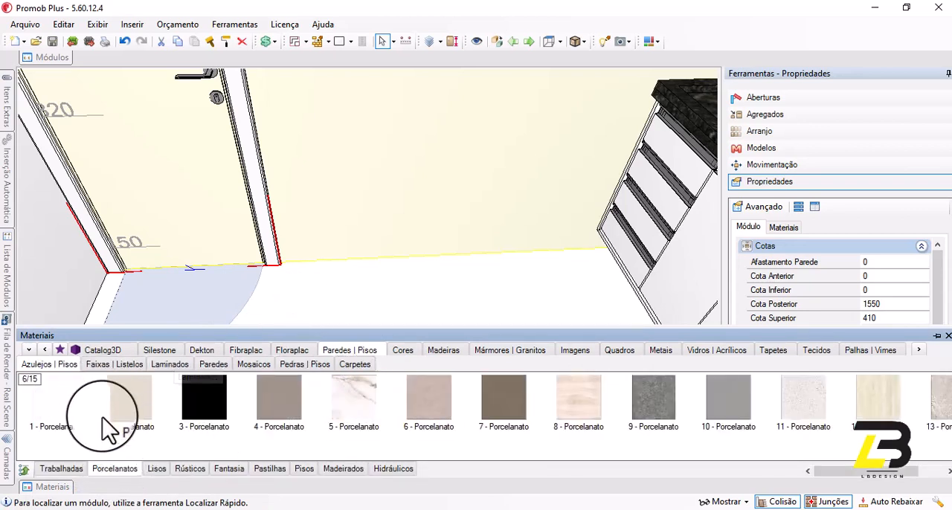
drag(121, 405, 404, 319)
click(372, 397)
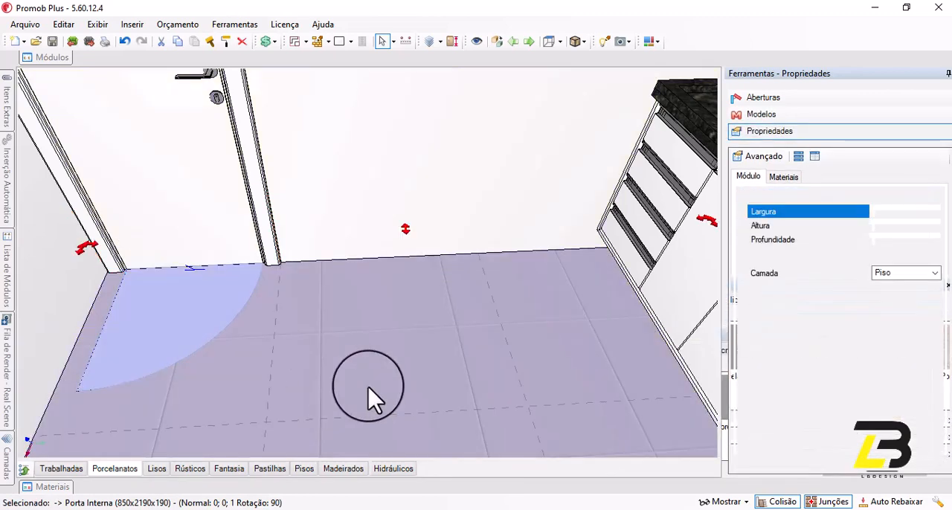
Set up a linear construction (Construir Lineares) for the skirting board with Altura 70 and Espessura 12
scroll(390, 319, up, 2)
middle_drag(405, 319, 329, 198)
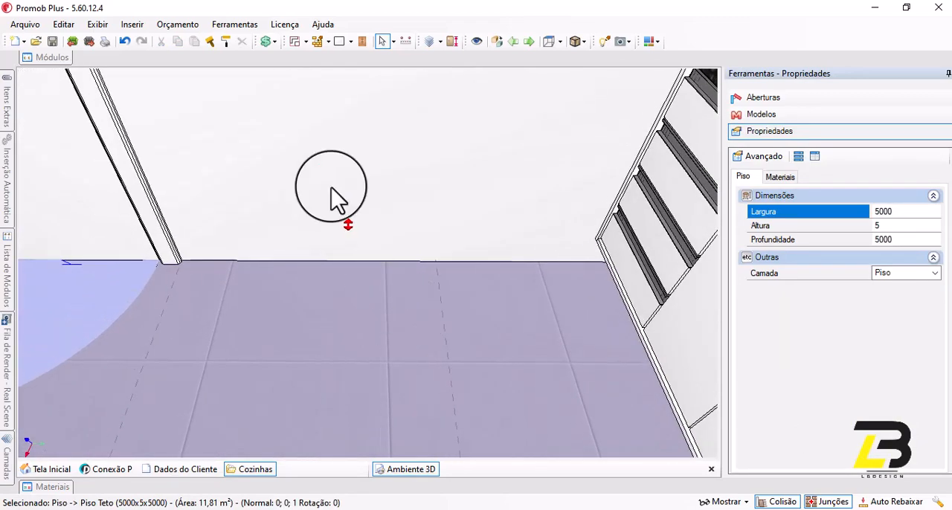
click(351, 41)
click(351, 38)
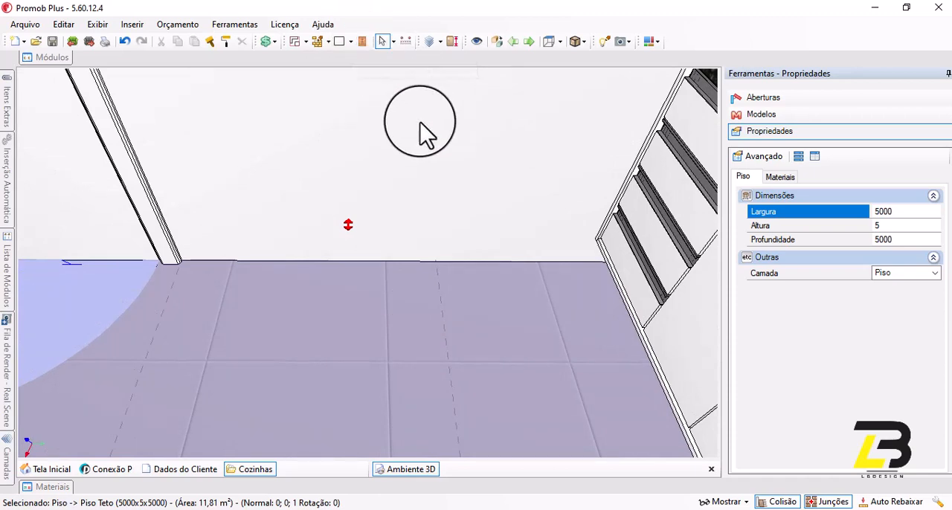
click(351, 41)
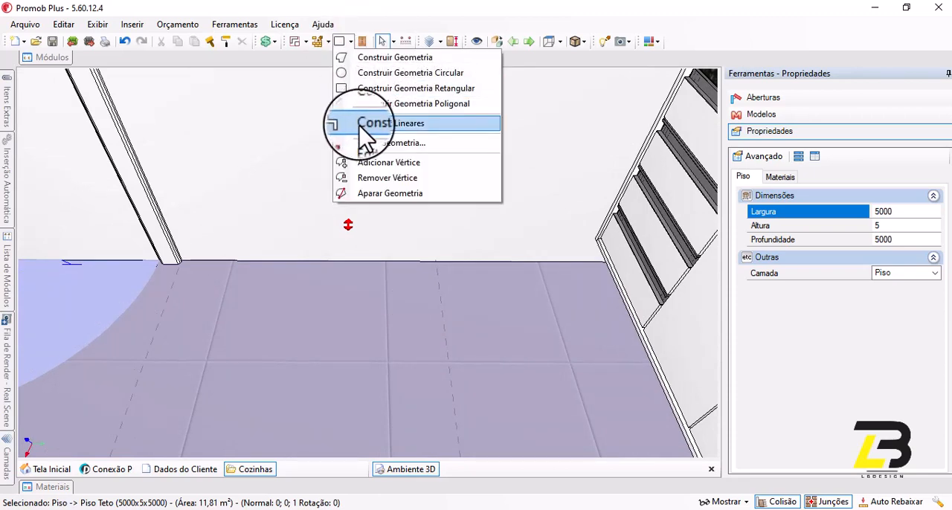
click(378, 124)
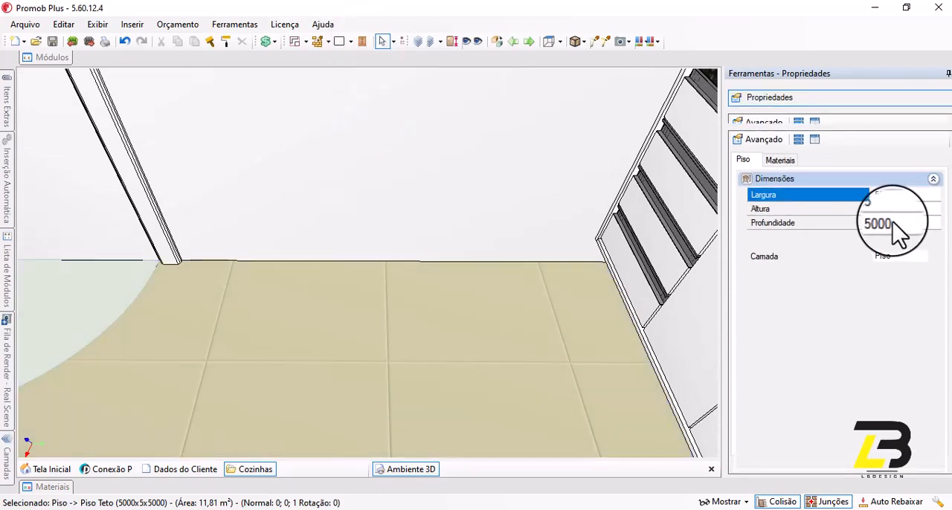
double_click(862, 201)
text(70)
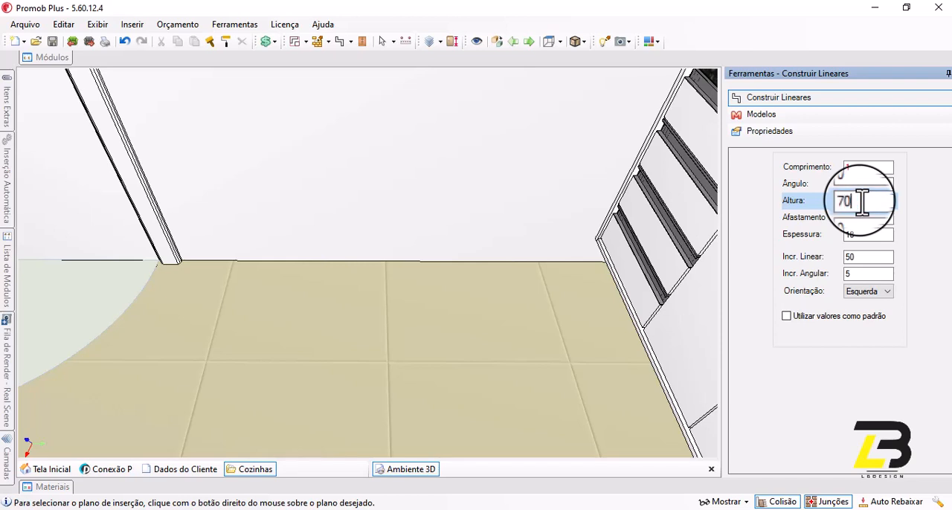
key(Tab)
key(Tab)
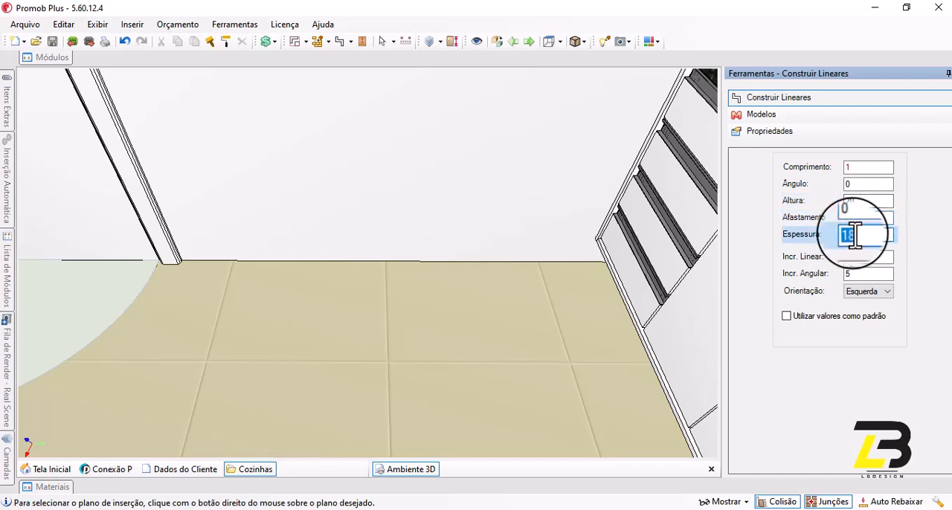
text(12)
key(Tab)
Trace the skirting board on the floor plane from the door frame along the wall to the corner by the sink cabinets
click(629, 350)
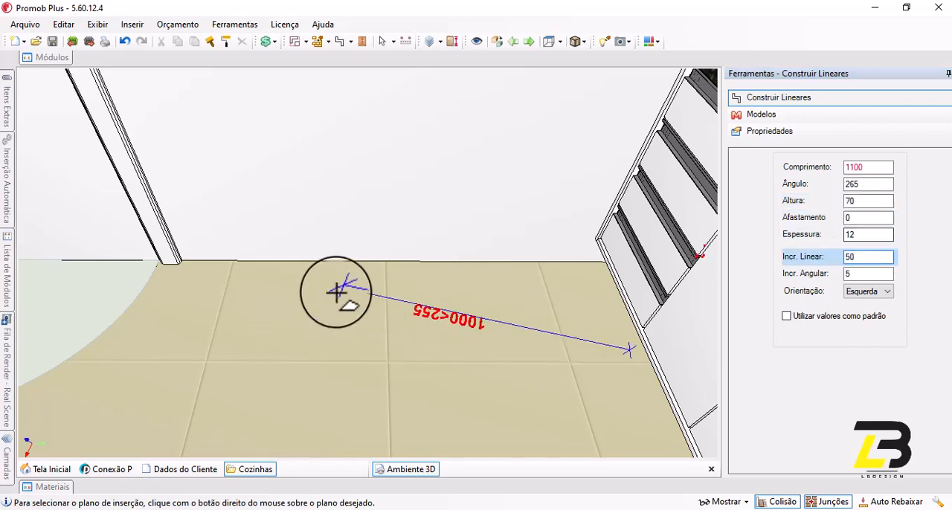
right_click(336, 290)
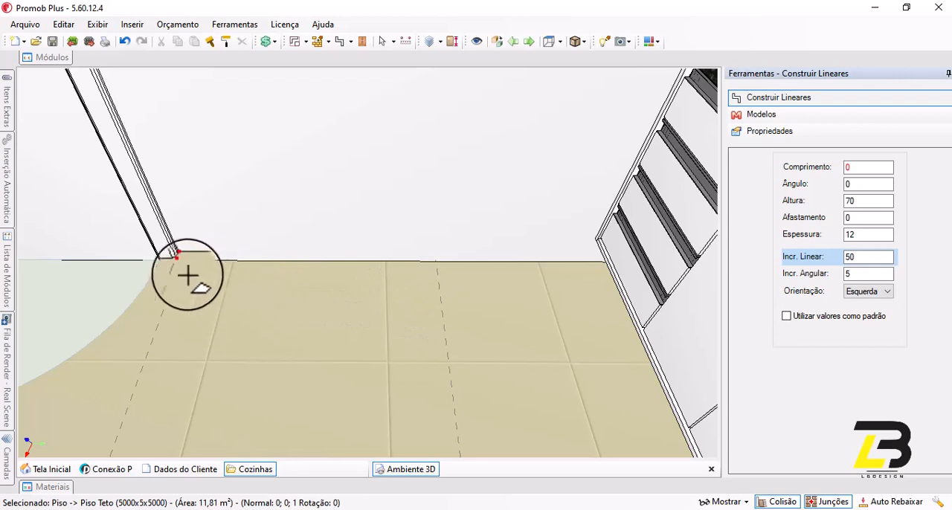
scroll(181, 257, up, 2)
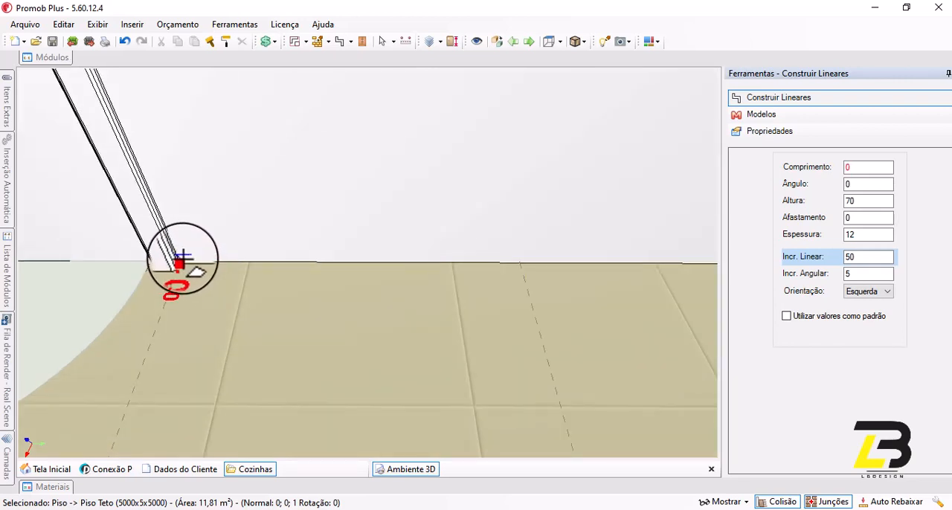
click(181, 256)
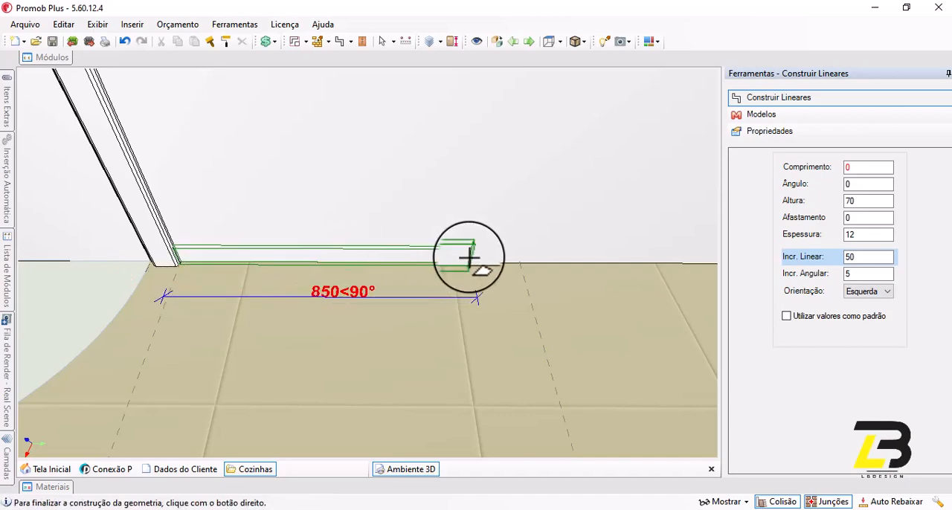
middle_drag(468, 255, 400, 169)
scroll(571, 226, up, 2)
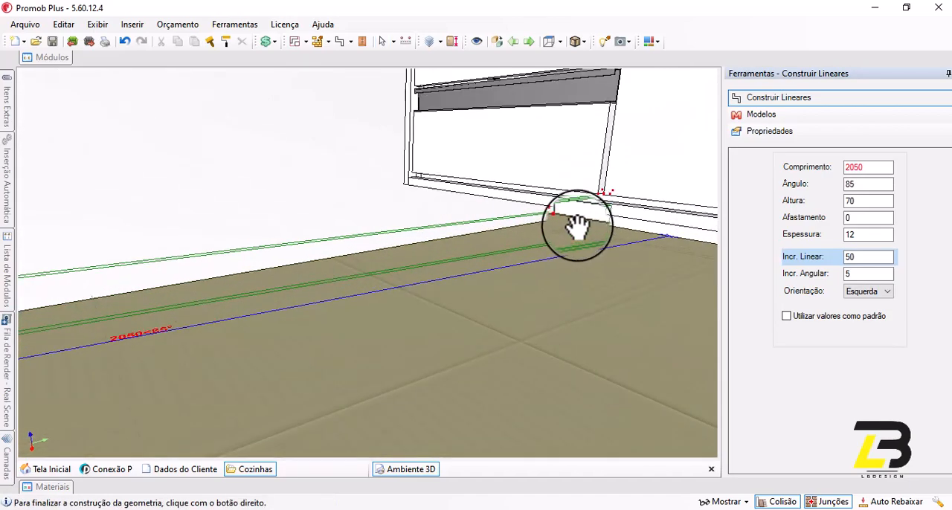
click(565, 217)
Continue the skirting board around the remaining walls to the other side of the door and finalize its construction in the room
middle_drag(659, 253, 377, 257)
middle_drag(491, 253, 203, 285)
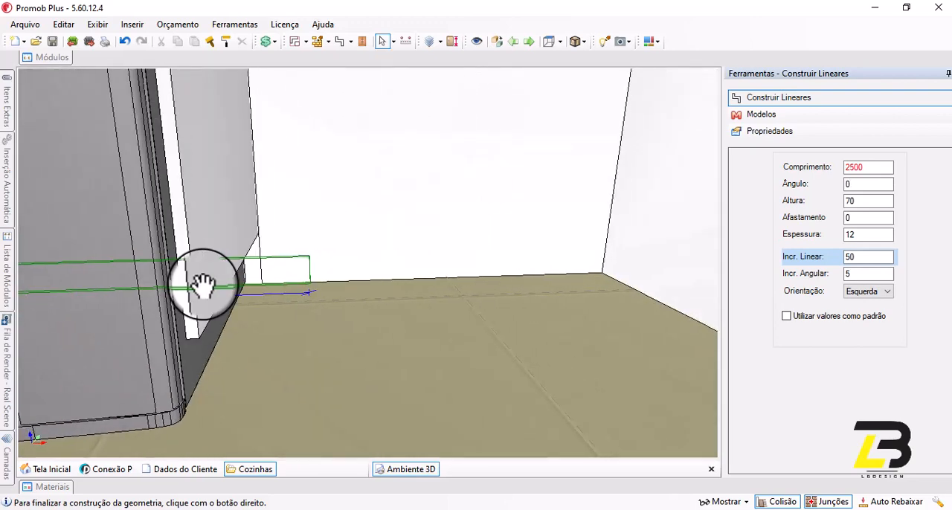
click(604, 272)
middle_drag(665, 342, 593, 309)
click(595, 297)
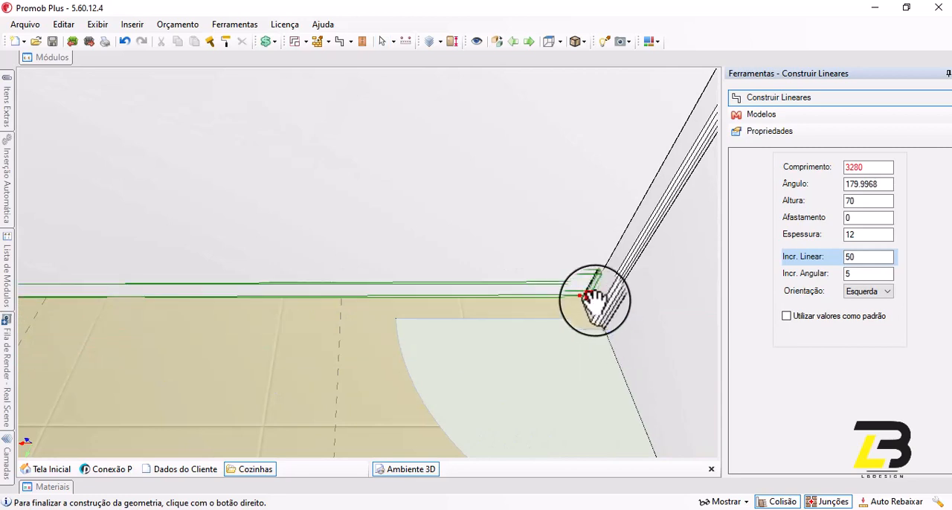
right_click(605, 321)
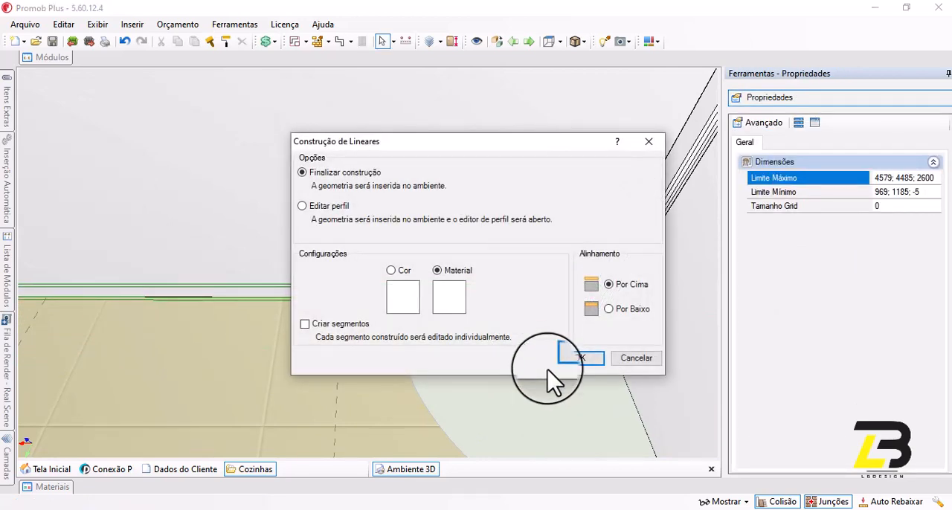
click(576, 360)
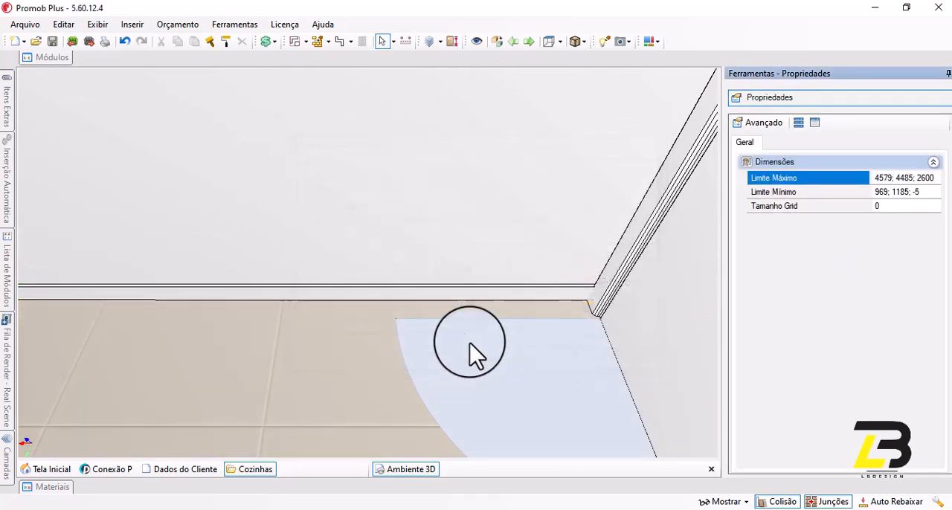
Copy the floor's porcelain tile material onto the skirting board
middle_drag(471, 355, 455, 265)
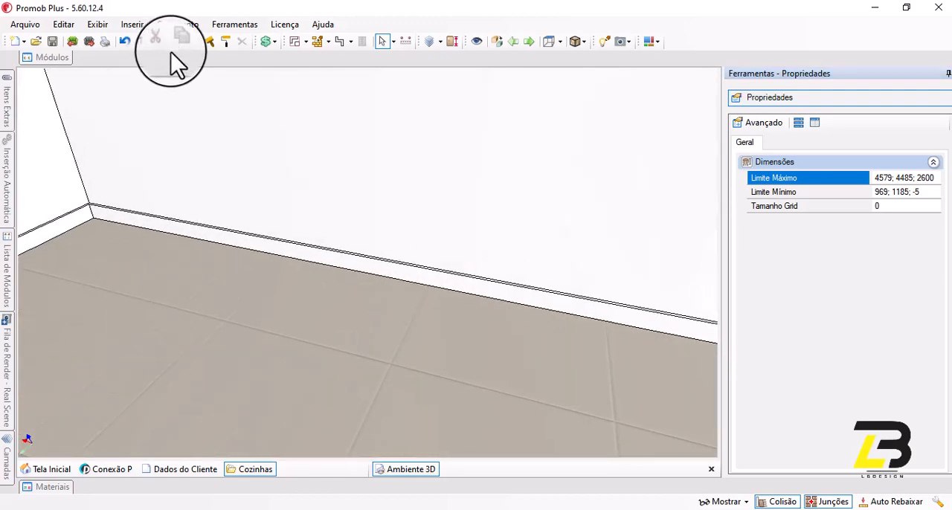
click(209, 40)
click(195, 291)
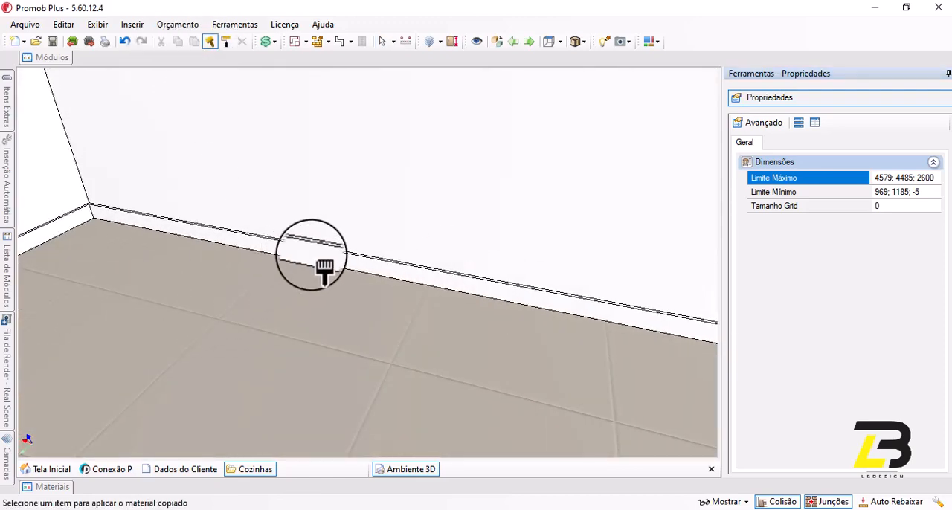
click(328, 261)
click(527, 261)
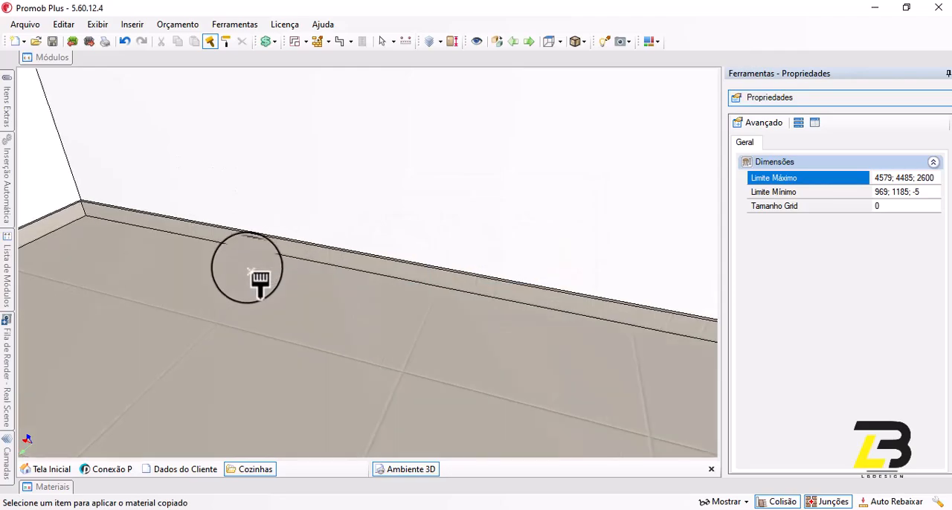
Examine the sink cabinets, refrigerator niche, and the skirting board and floor beside the drawer cabinet
middle_drag(259, 277, 349, 264)
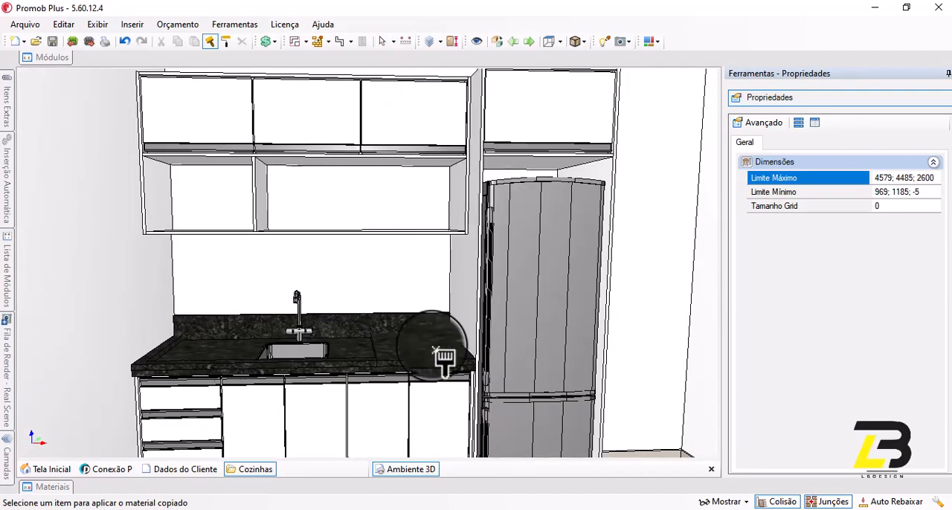
mouse_move(432, 345)
middle_down()
mouse_move(457, 319)
mouse_move(395, 321)
mouse_move(494, 213)
middle_up()
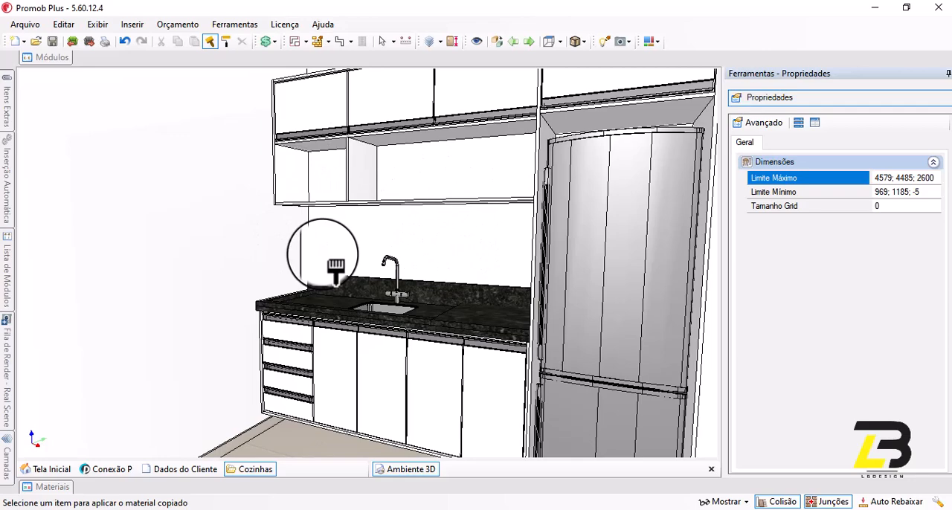
middle_drag(348, 321, 330, 272)
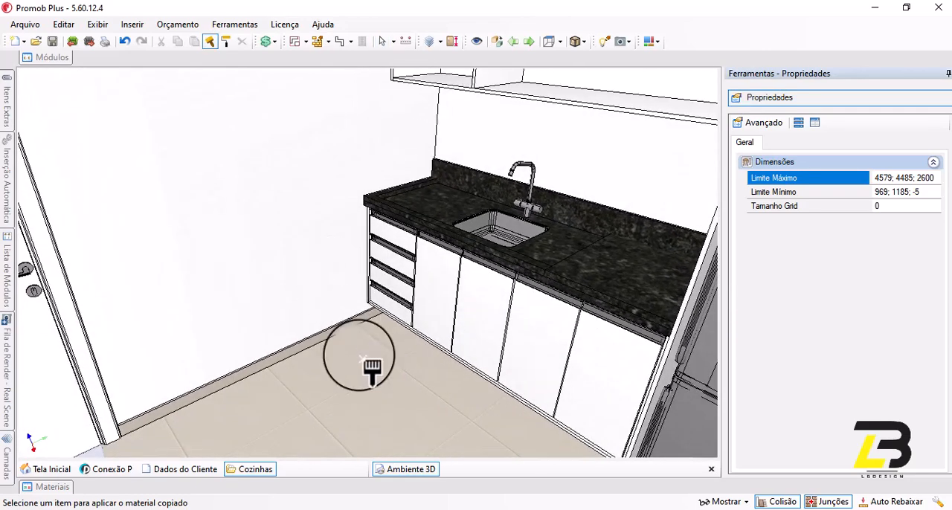
scroll(360, 354, up, 2)
middle_drag(360, 350, 380, 346)
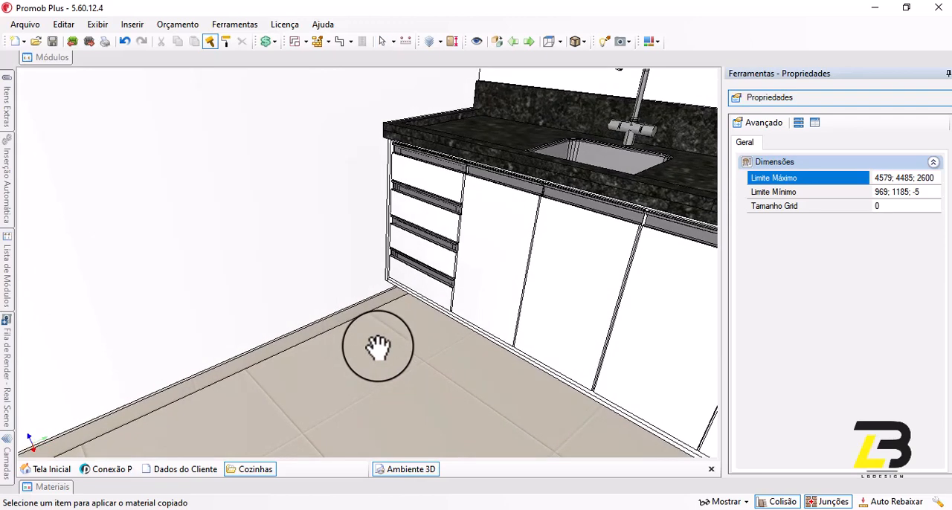
key(Escape)
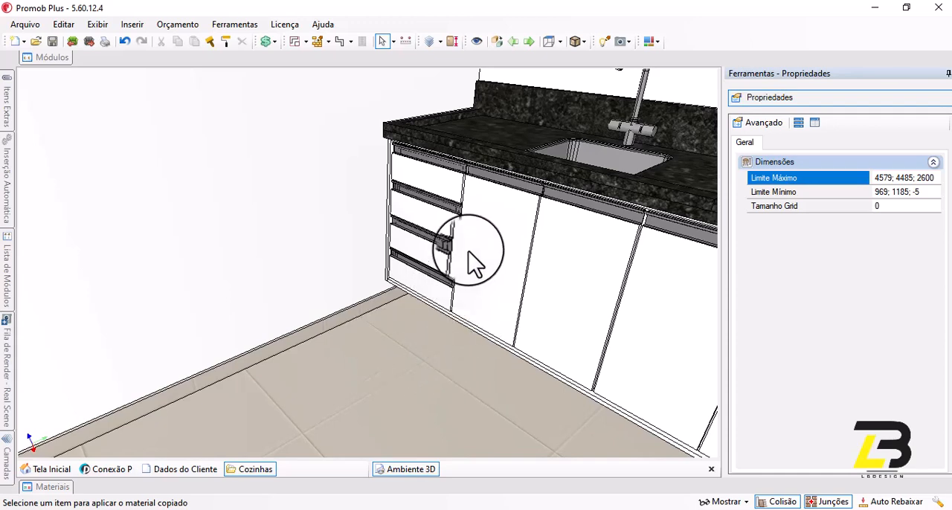
middle_drag(462, 214, 425, 270)
scroll(438, 235, down, 3)
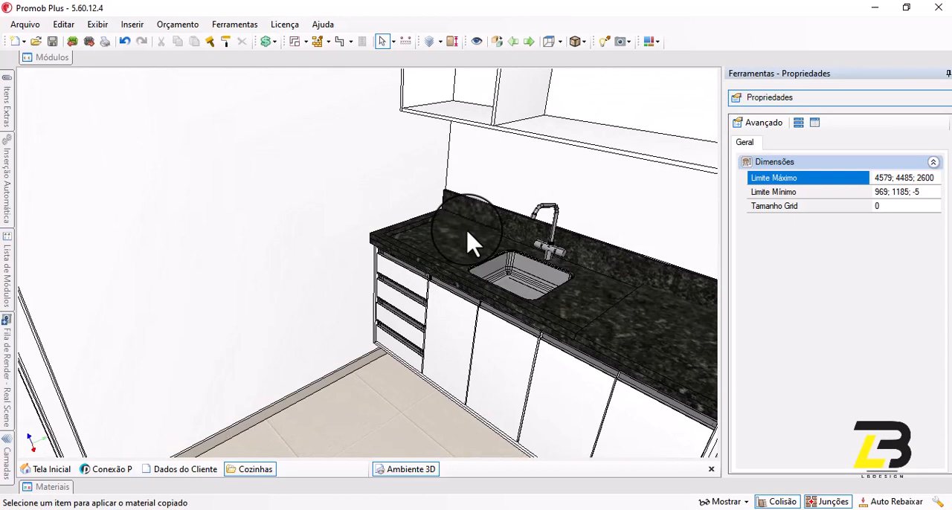